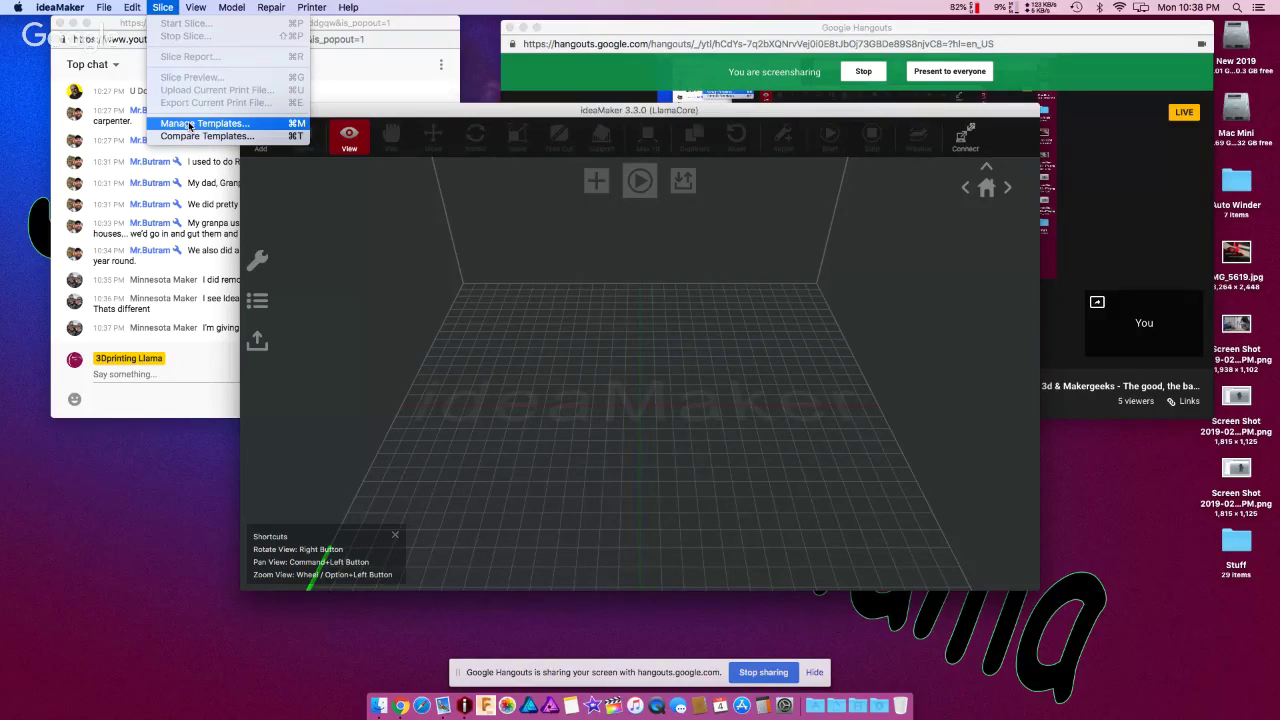
- Open the advanced GCode settings of the Vace mode(PEI) template for the LlamaCore printer
left_click(190, 124)
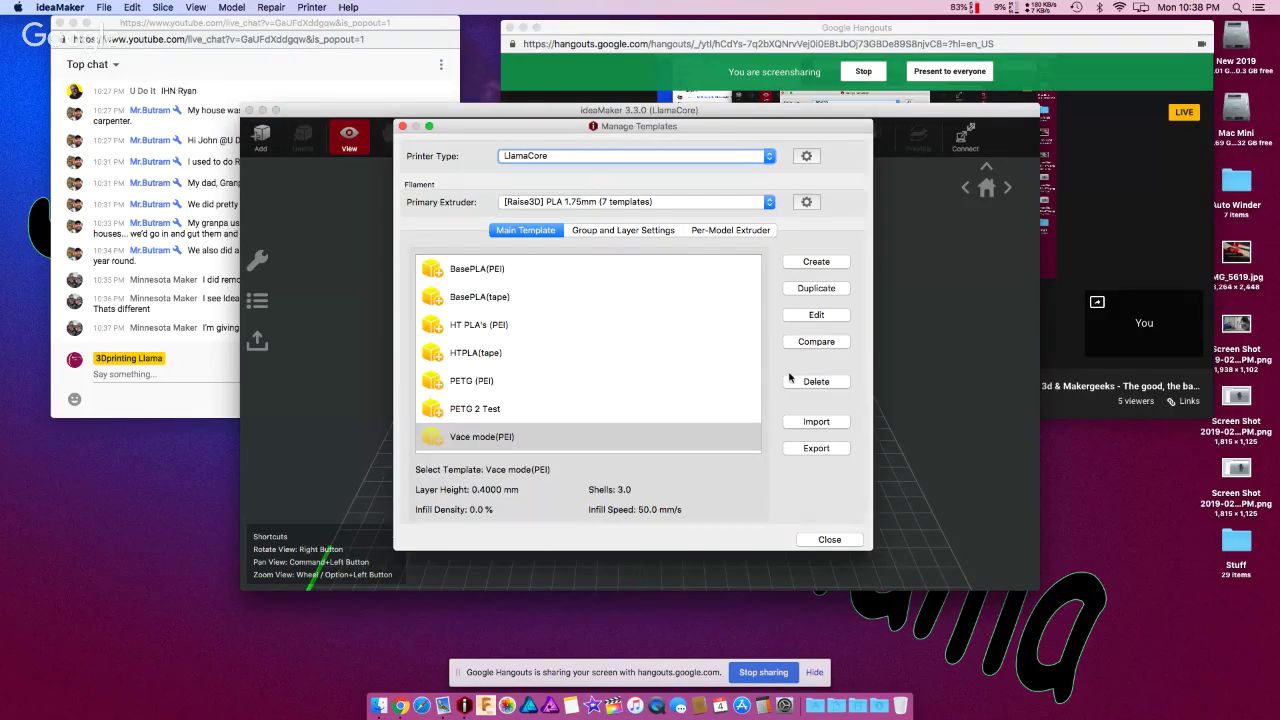
left_click(815, 316)
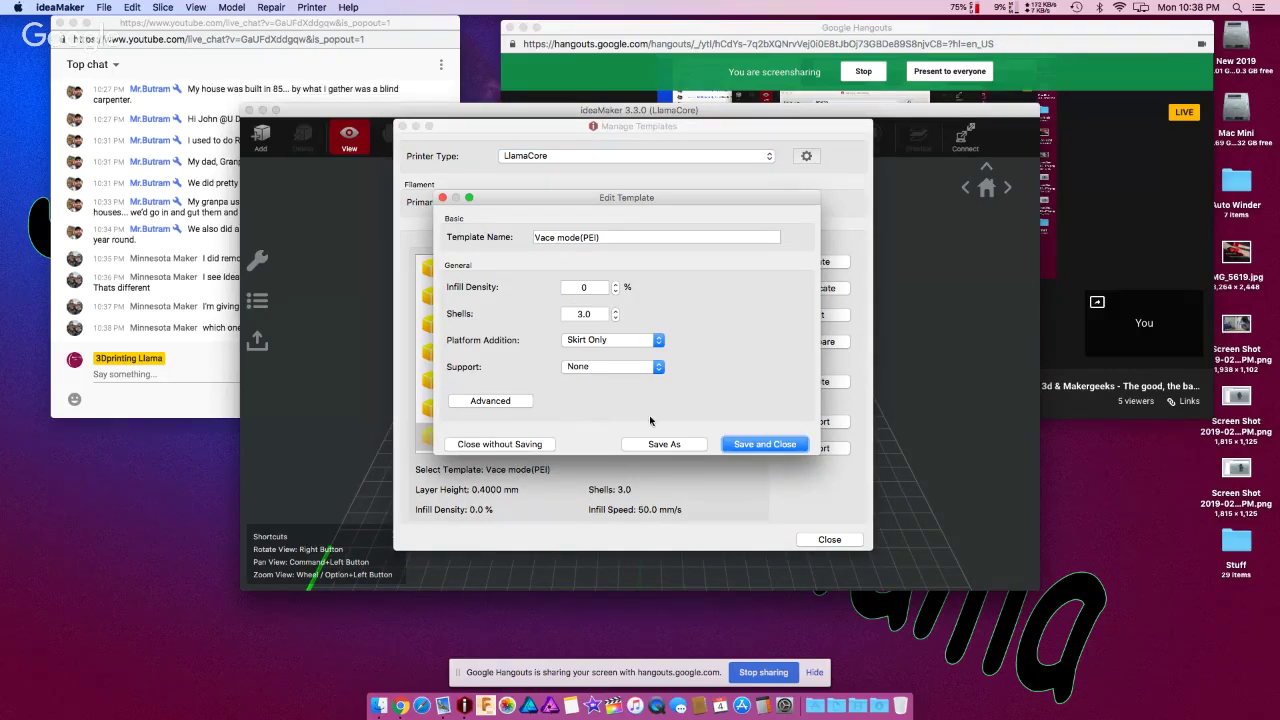
left_click(518, 401)
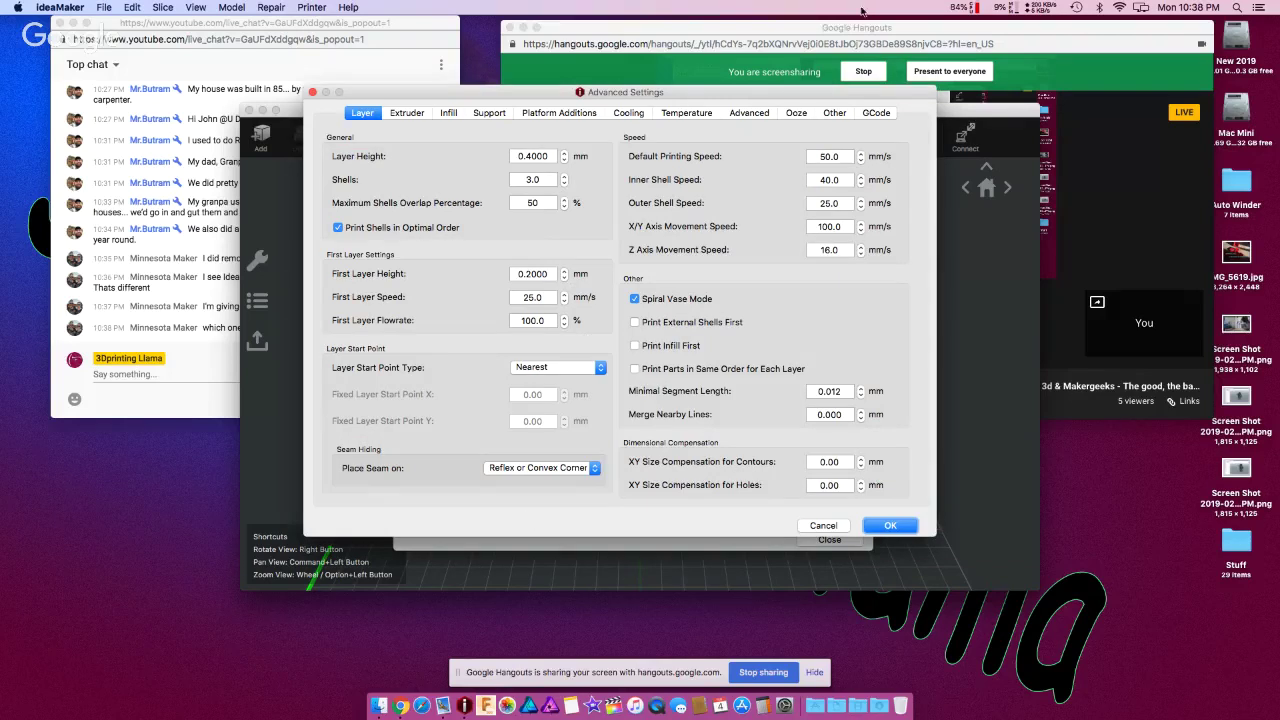
left_click(878, 114)
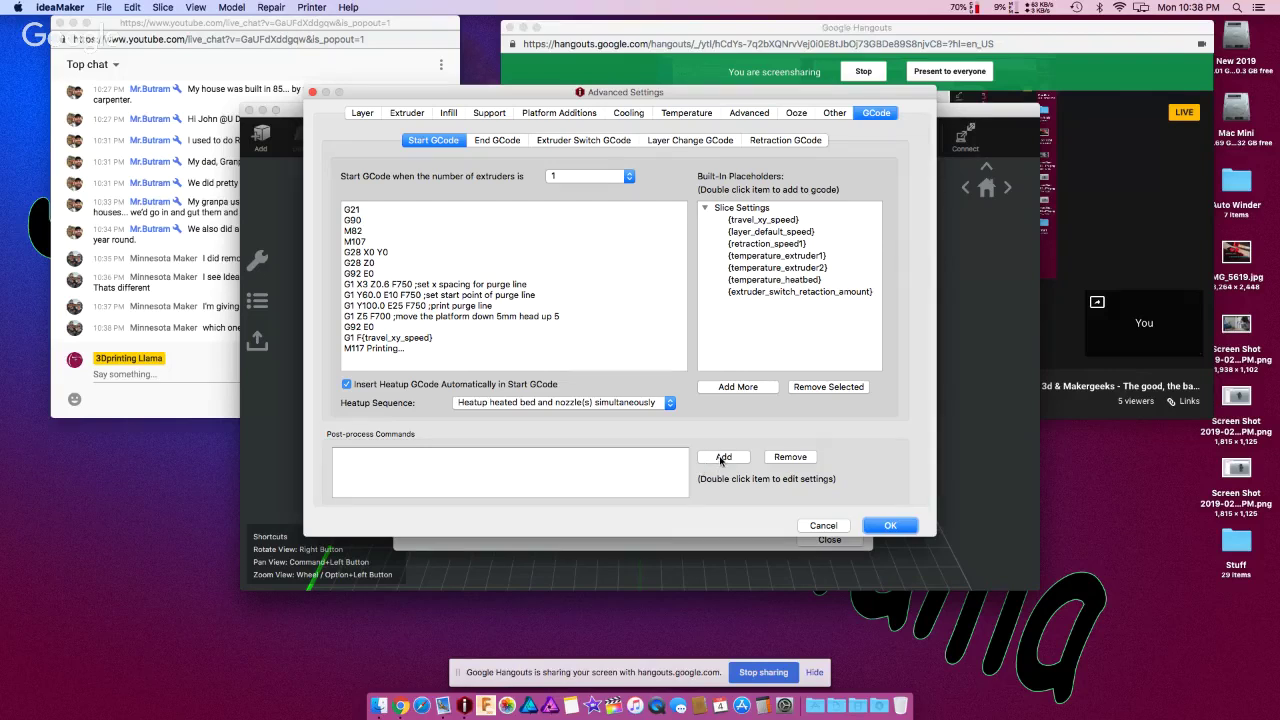
- Add a post-process command that removes all occurrences of M1001
left_click(722, 458)
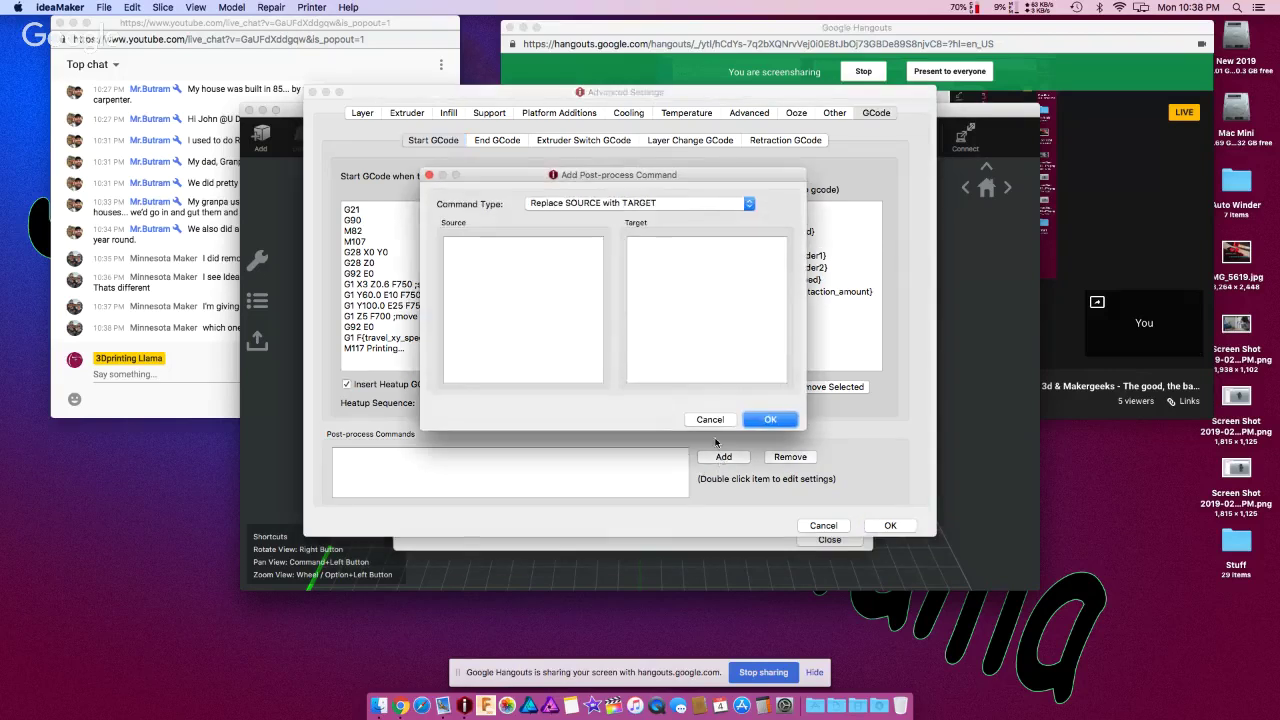
left_click(563, 204)
left_click(561, 213)
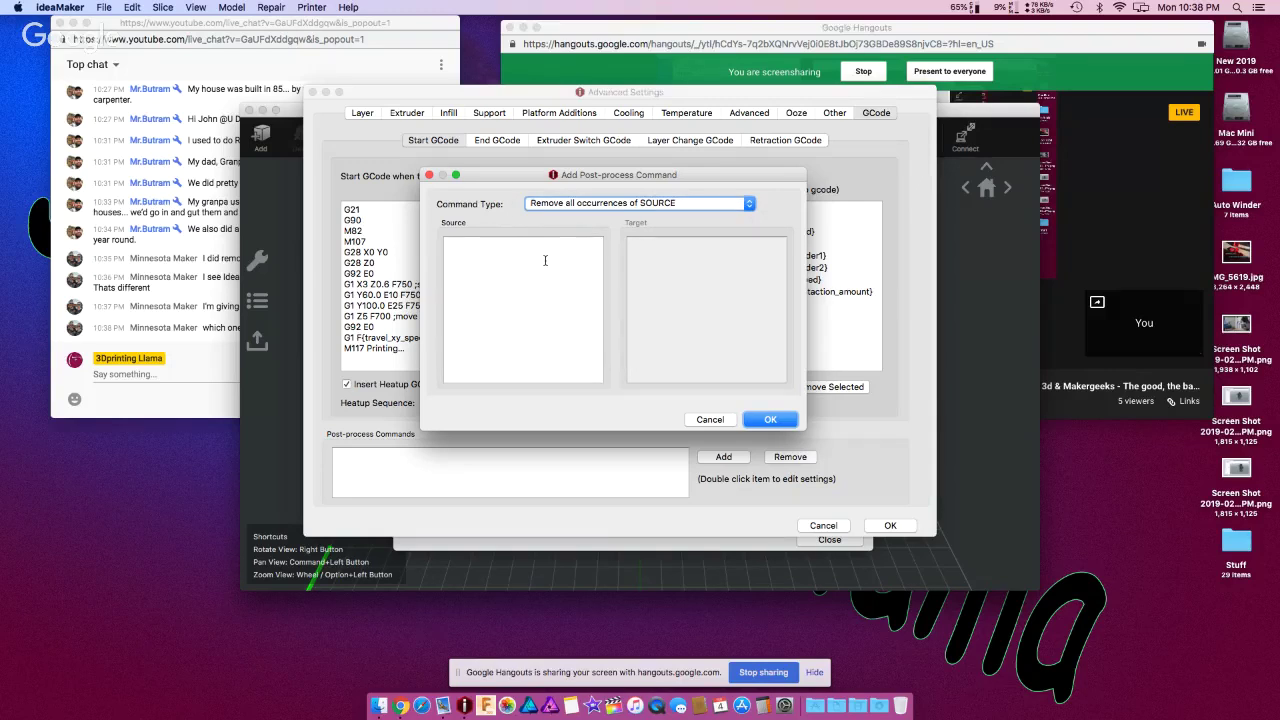
left_click(545, 260)
type("M")
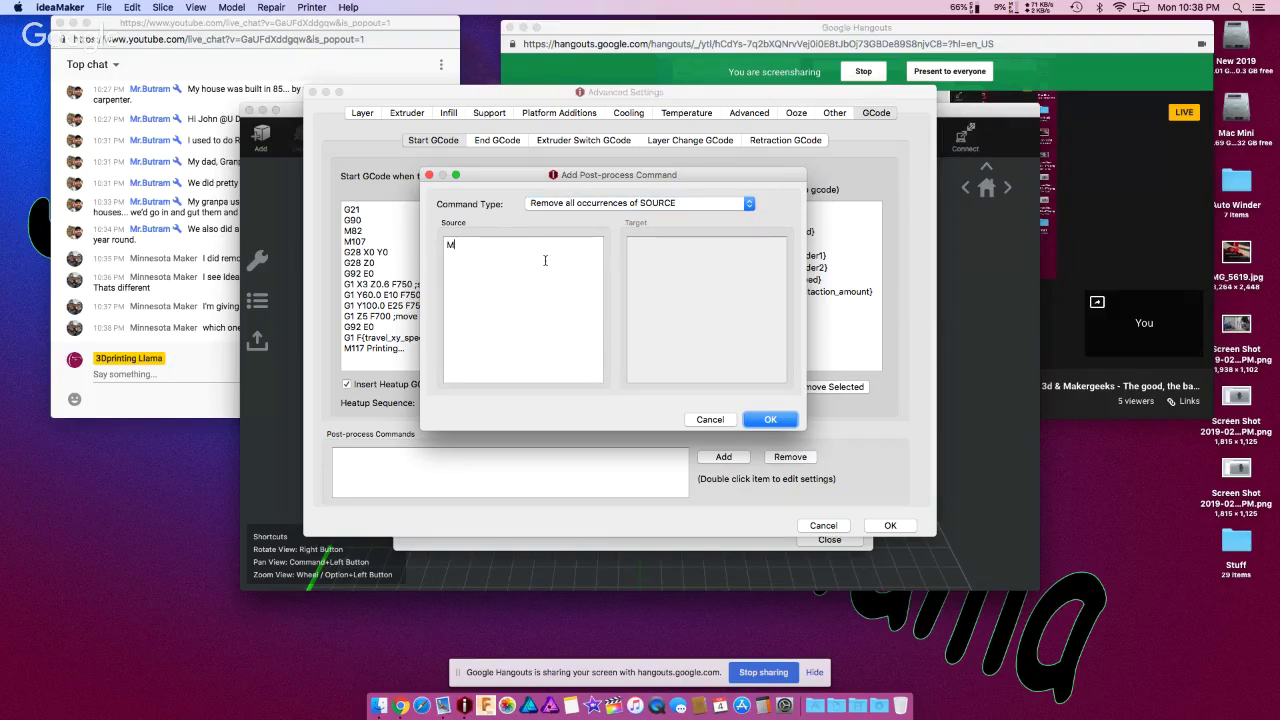
type("1001")
left_click(771, 419)
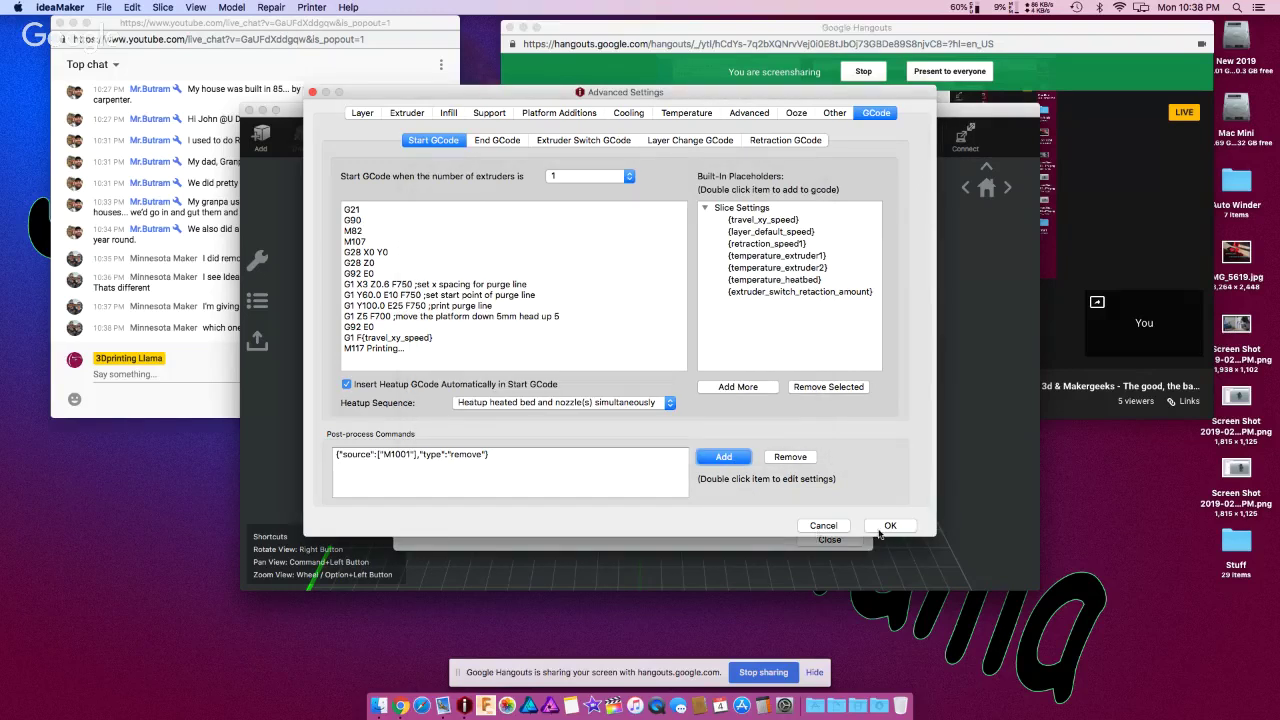
- Add a second post-process command that removes all occurrences of M1002, and accept the advanced settings
left_click(740, 459)
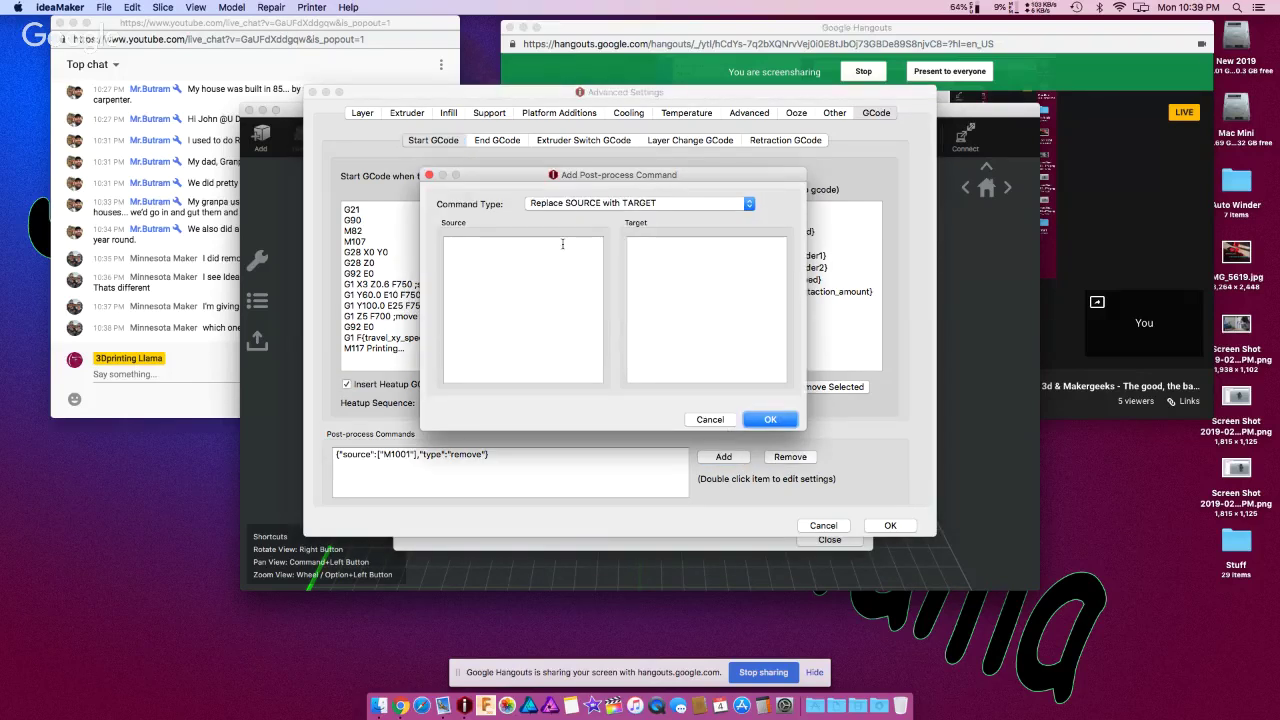
left_click(562, 205)
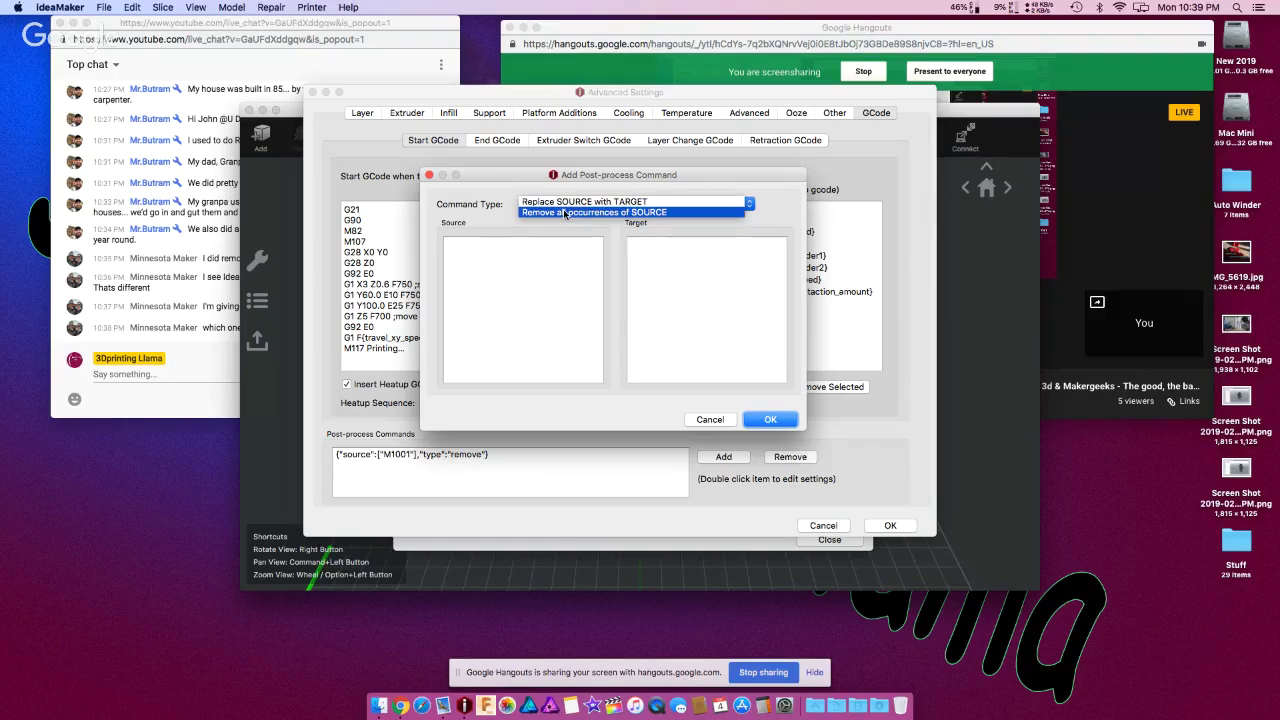
left_click(560, 214)
type("M")
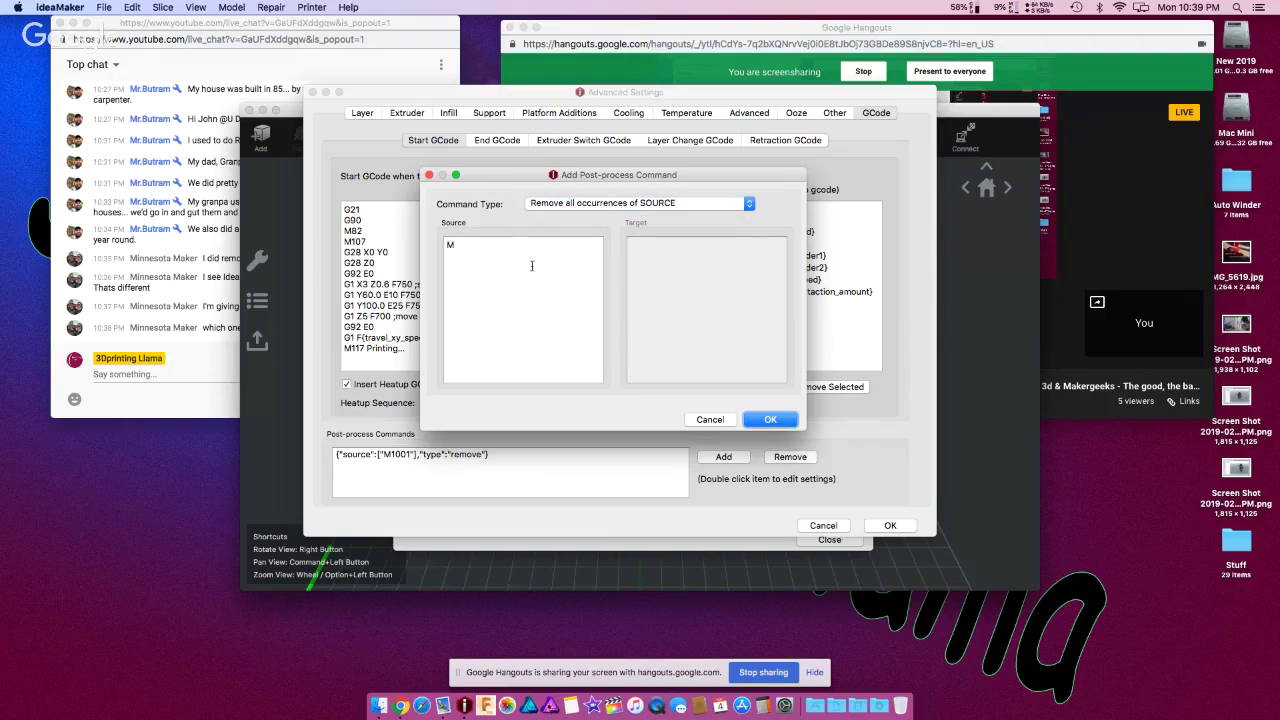
type("1002")
left_click(770, 419)
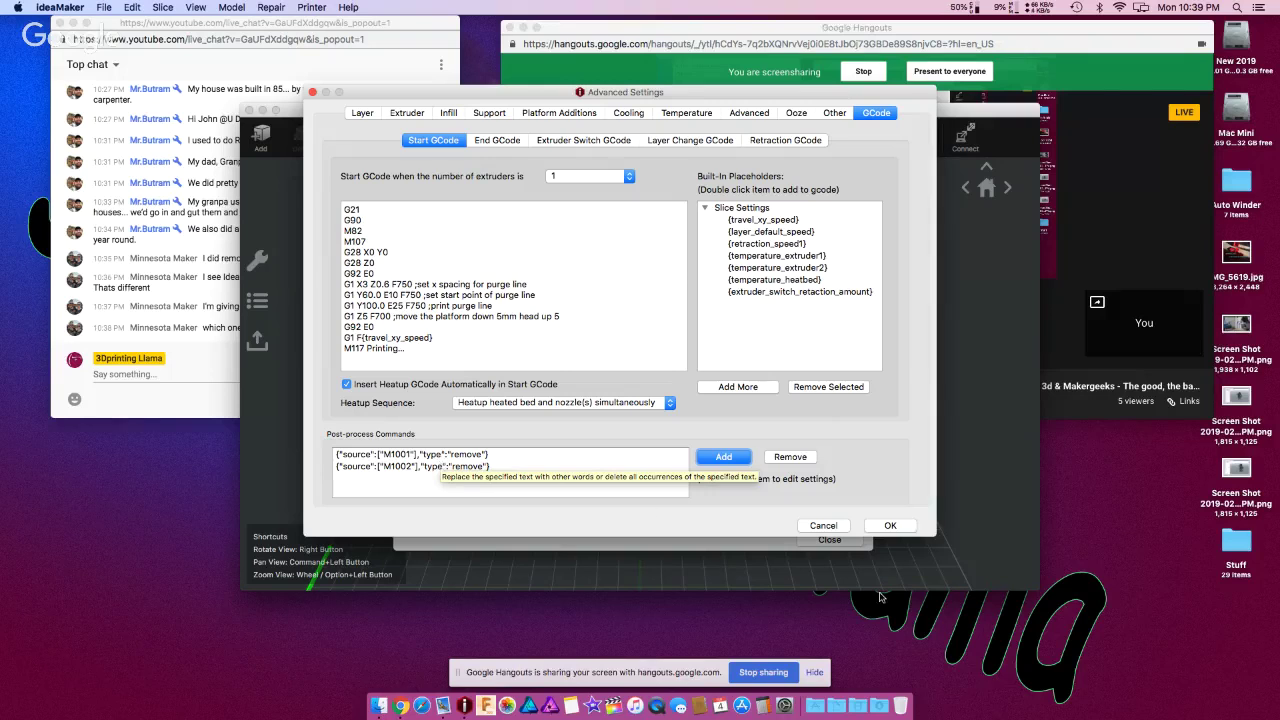
left_click(897, 529)
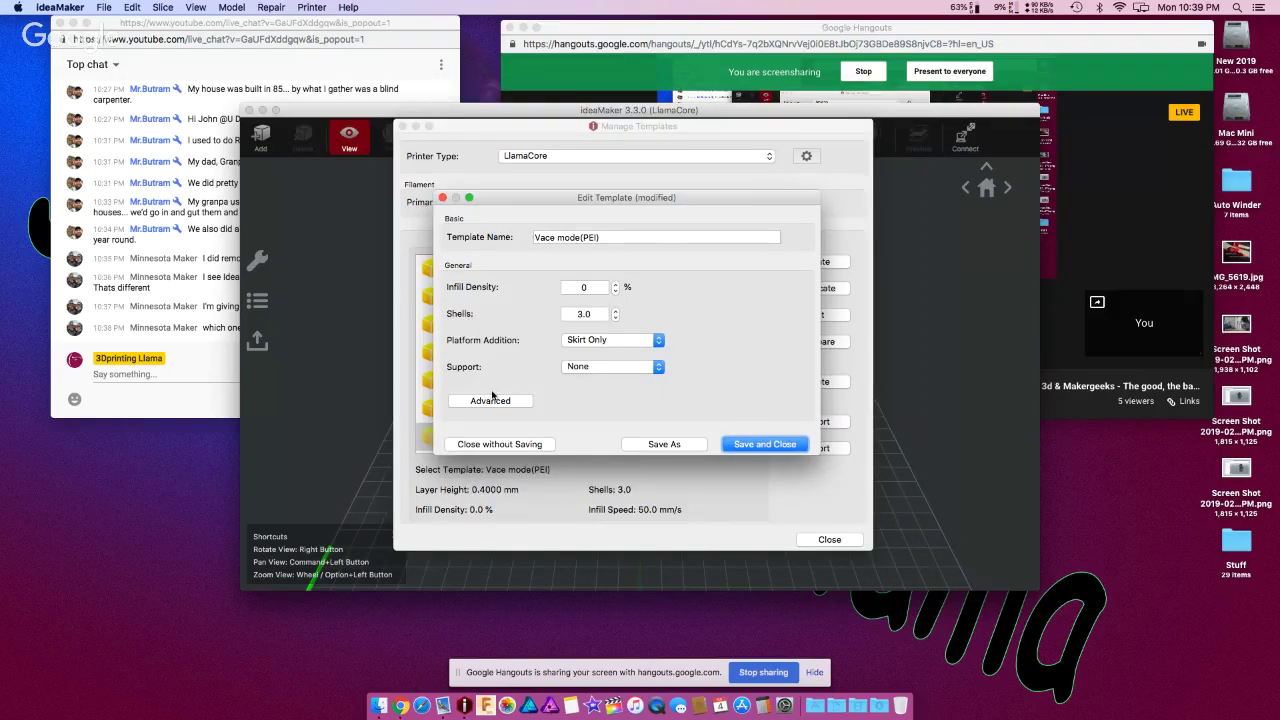
- Recheck the layer settings without changing them, and save the modified Vace mode(PEI) template
left_click(490, 401)
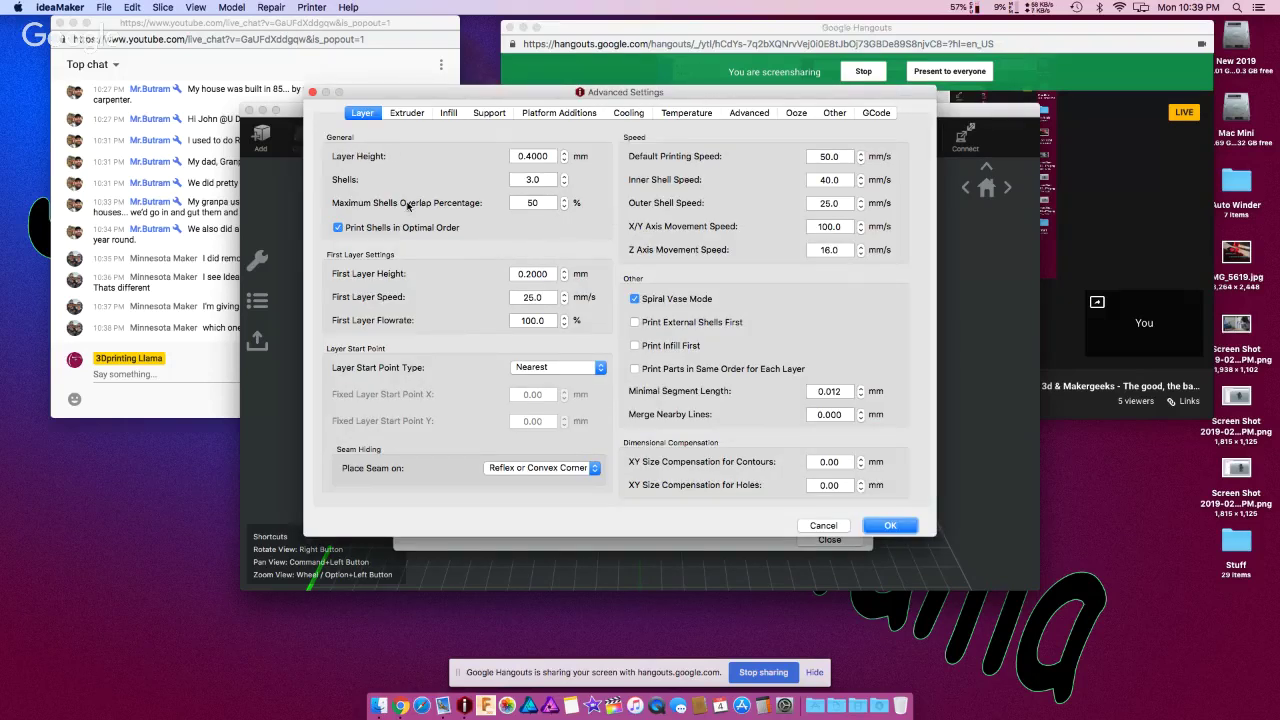
left_click(808, 525)
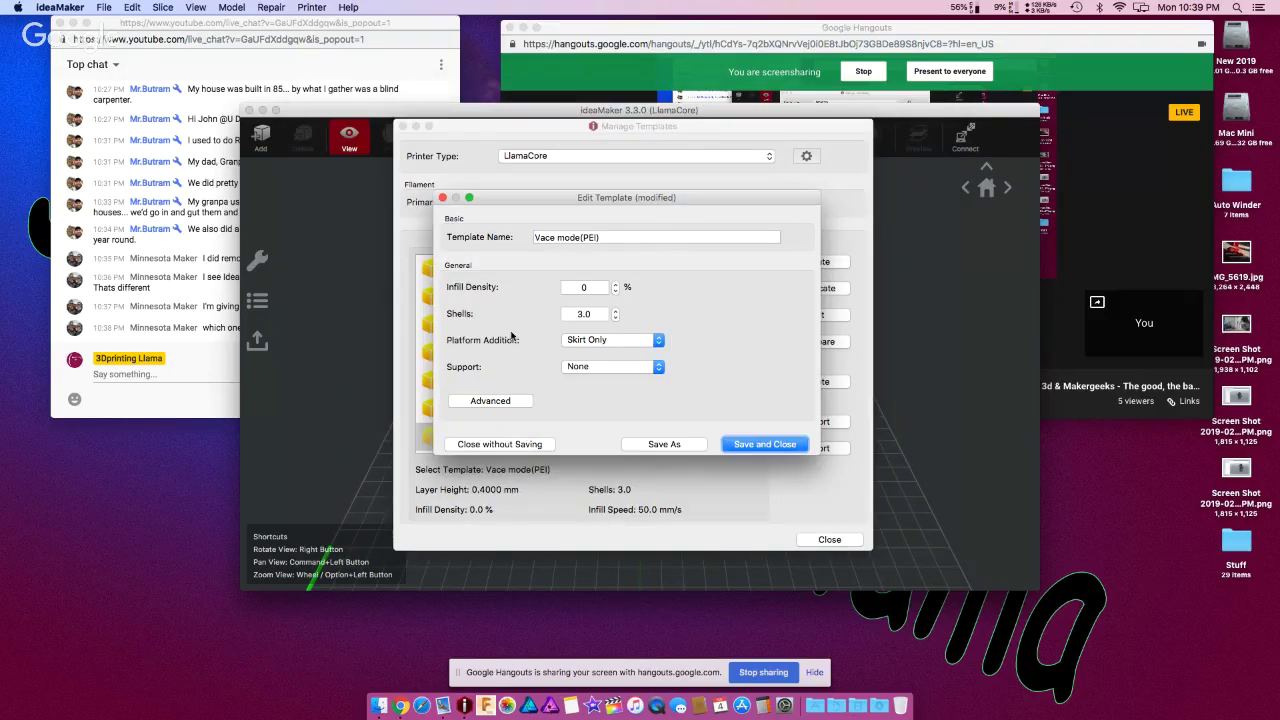
left_click(442, 197)
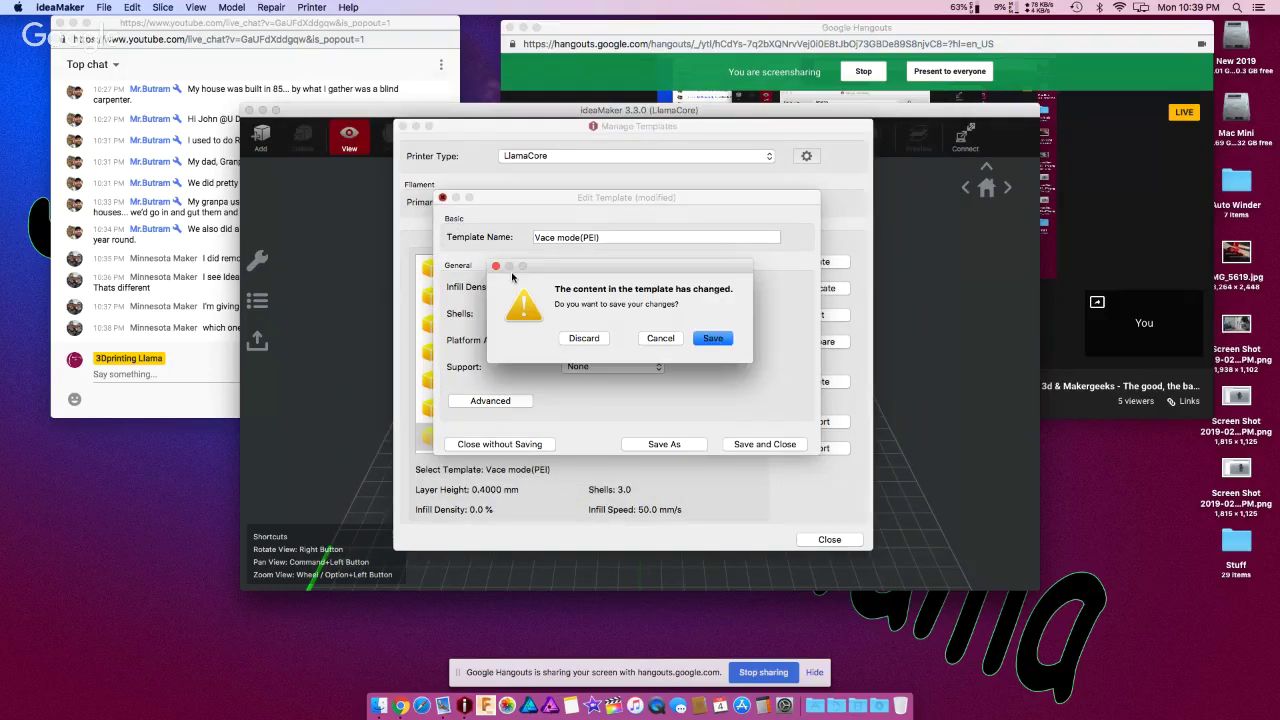
left_click(714, 340)
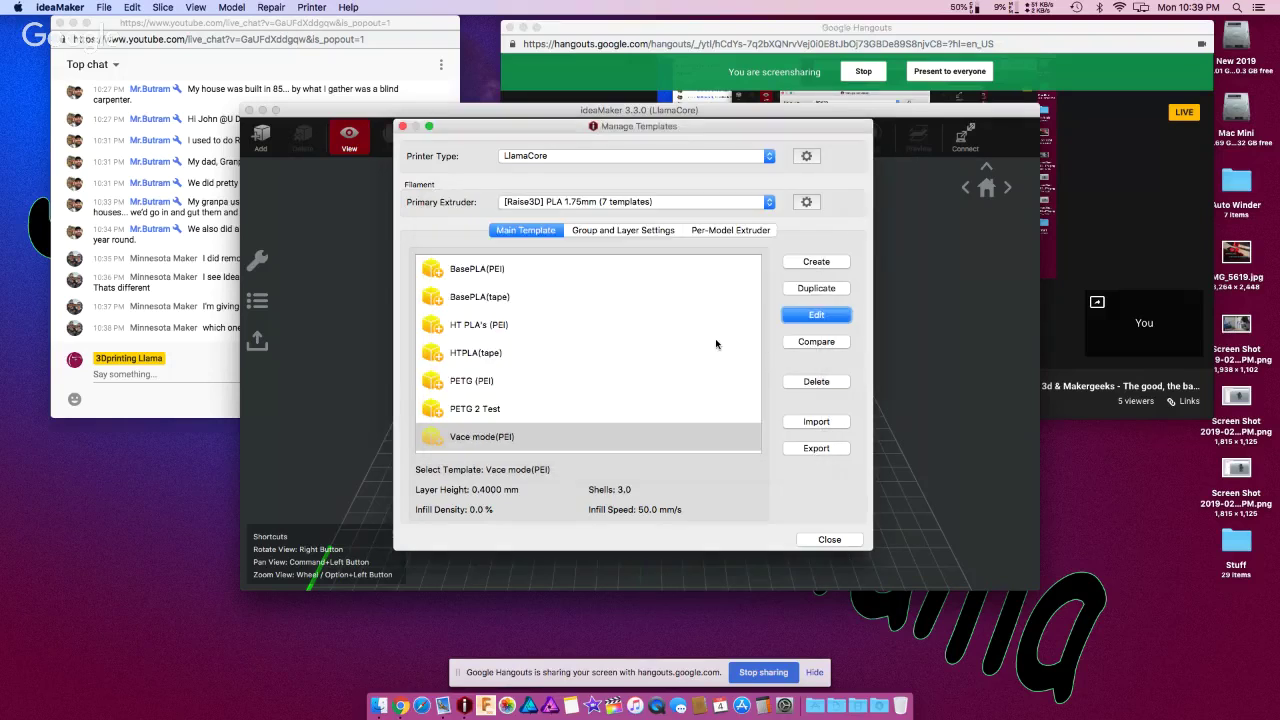
- Look at the filament settings of the Raise3D PLA 1.75mm primary extruder, and close the template manager
left_click(806, 204)
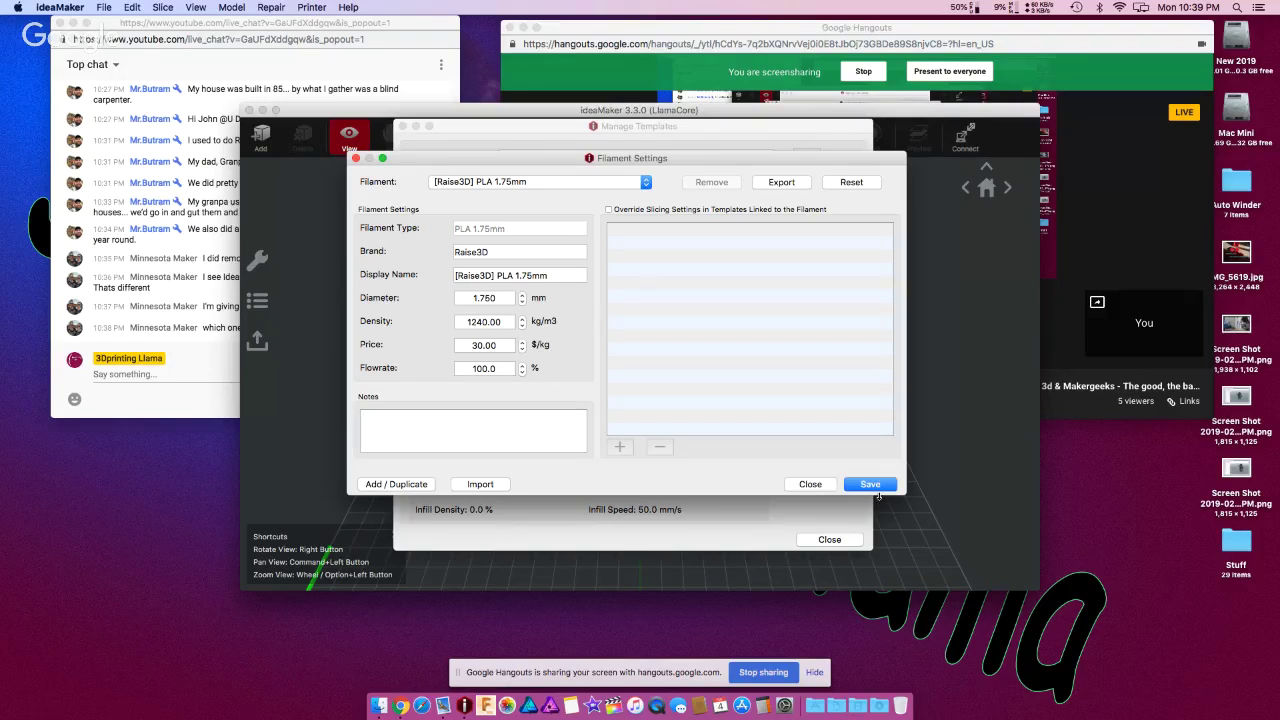
left_click(806, 486)
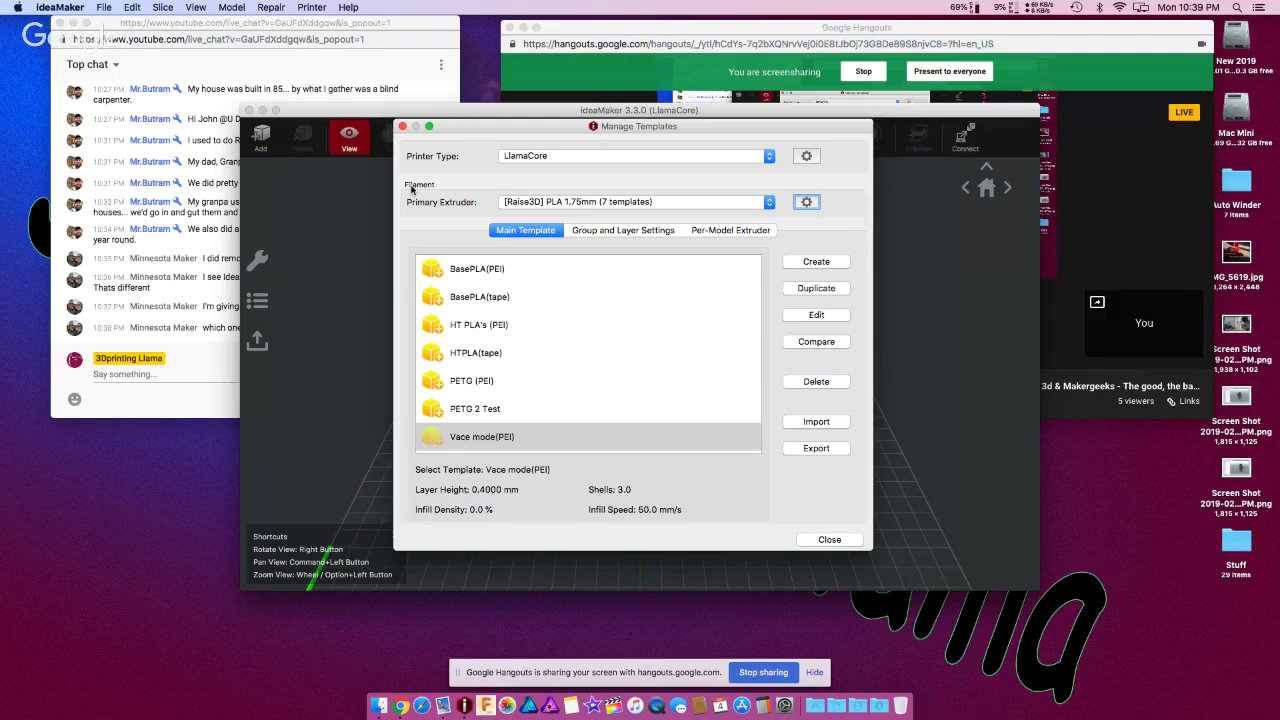
left_click(402, 126)
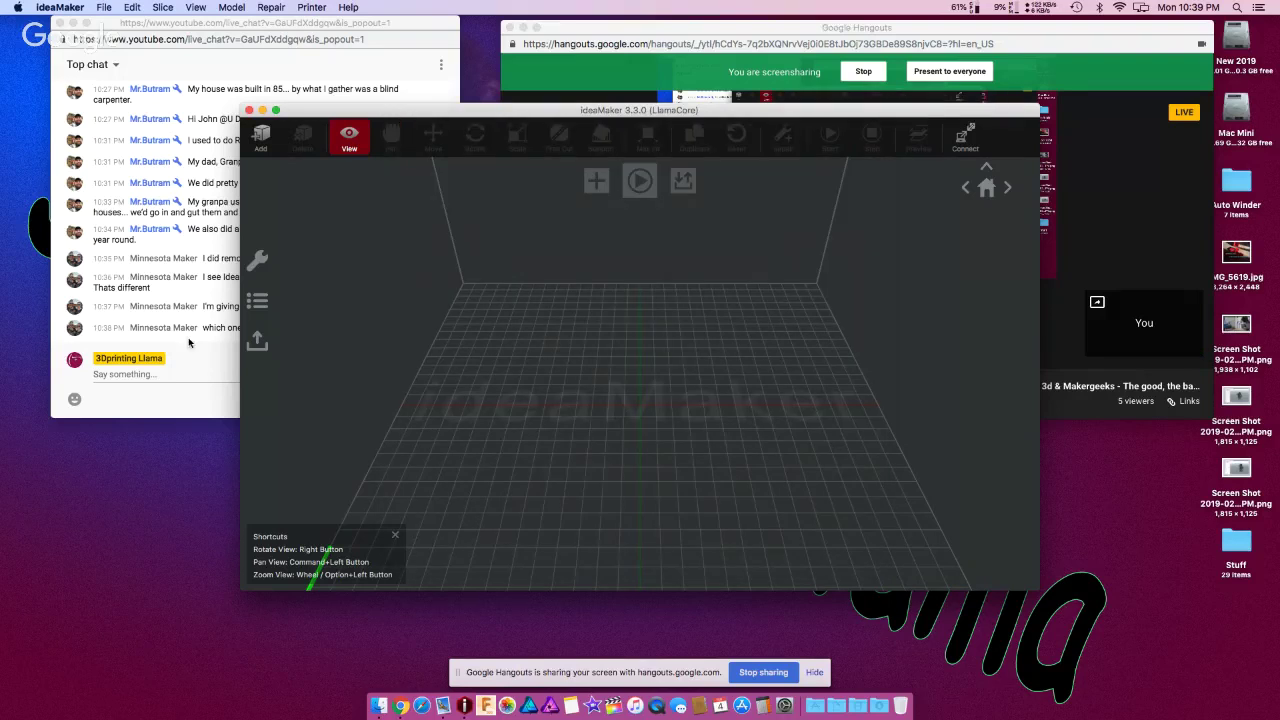
left_click(190, 372)
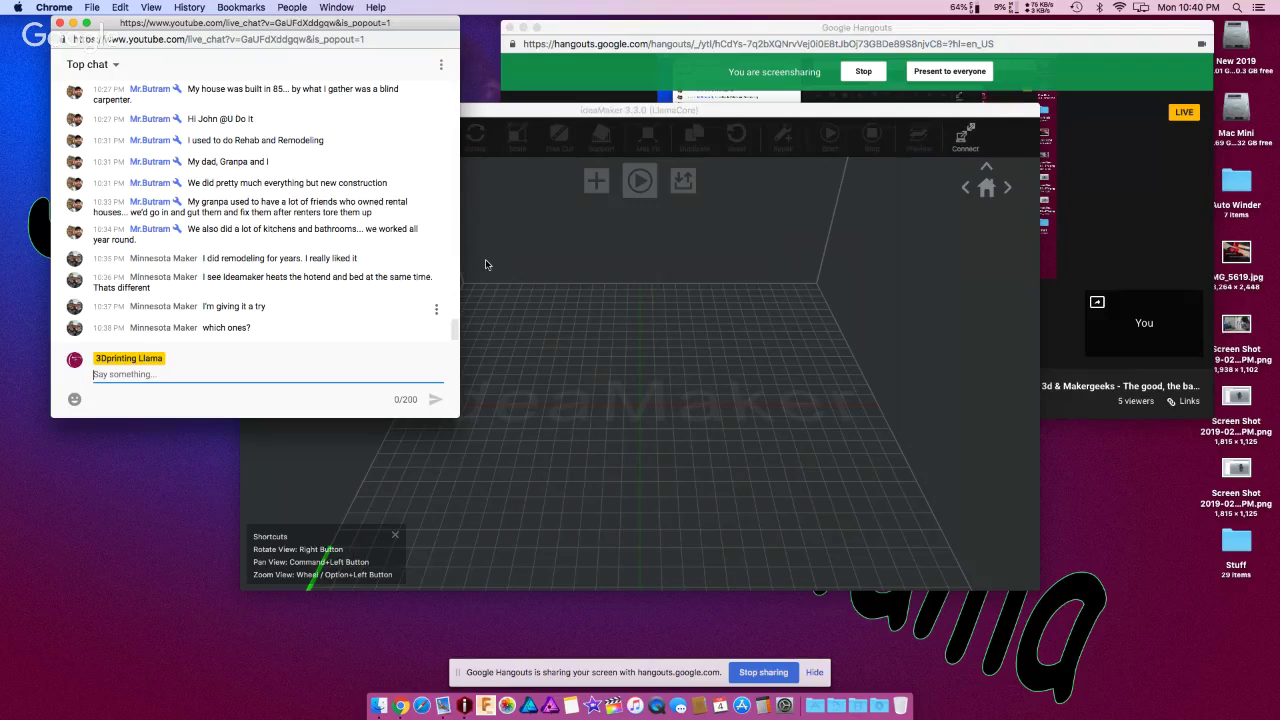
left_click(1104, 231)
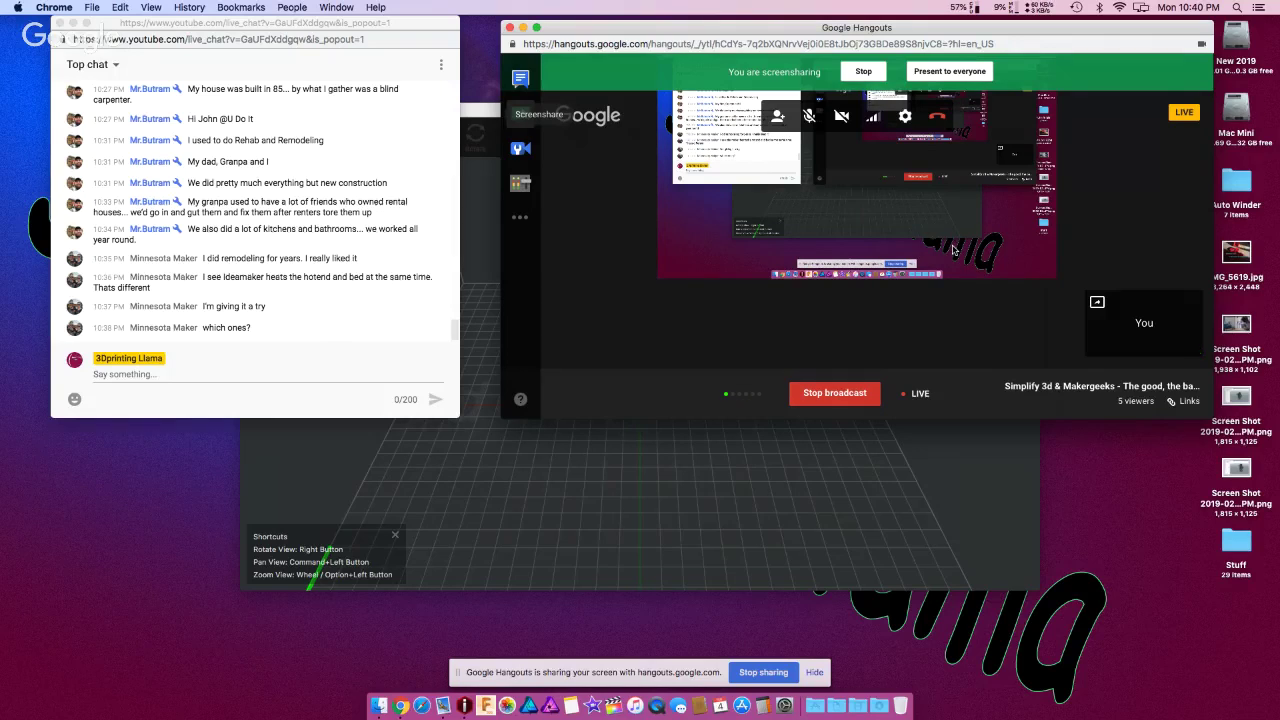
left_click(857, 510)
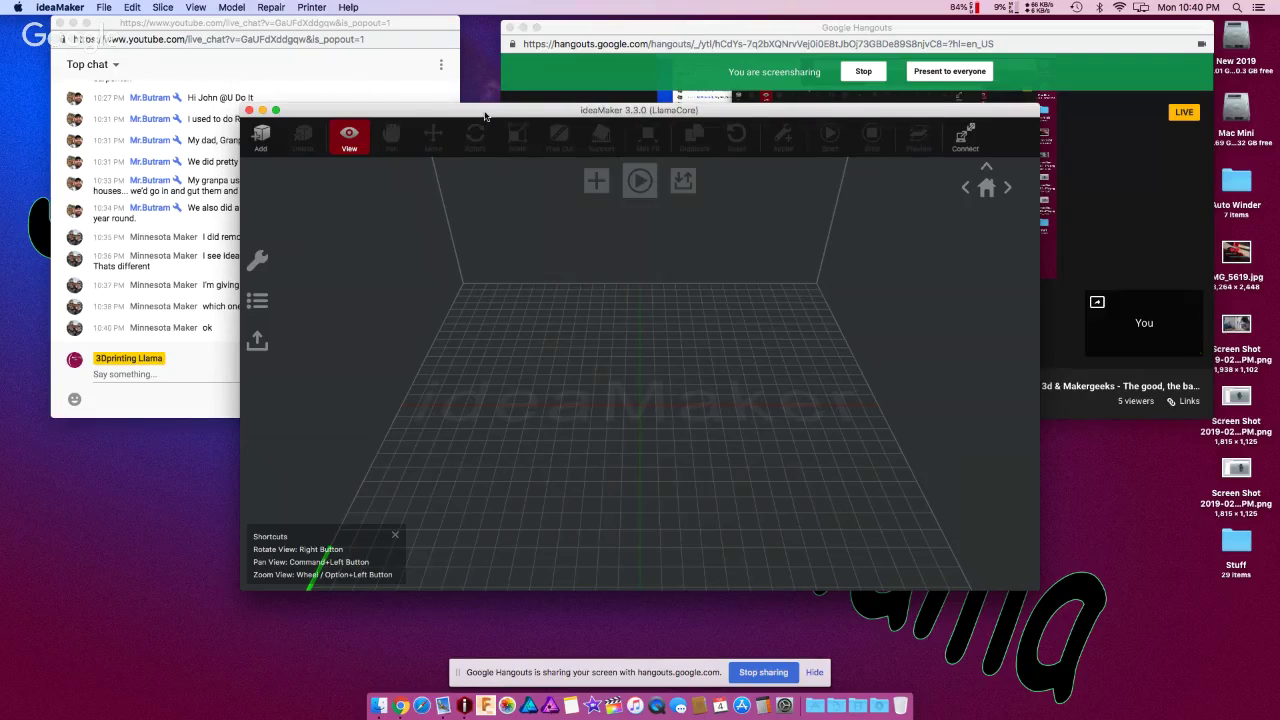
- Add a per-layer setting to Setting Group 1 in the template manager
left_click_drag(485, 117, 630, 78)
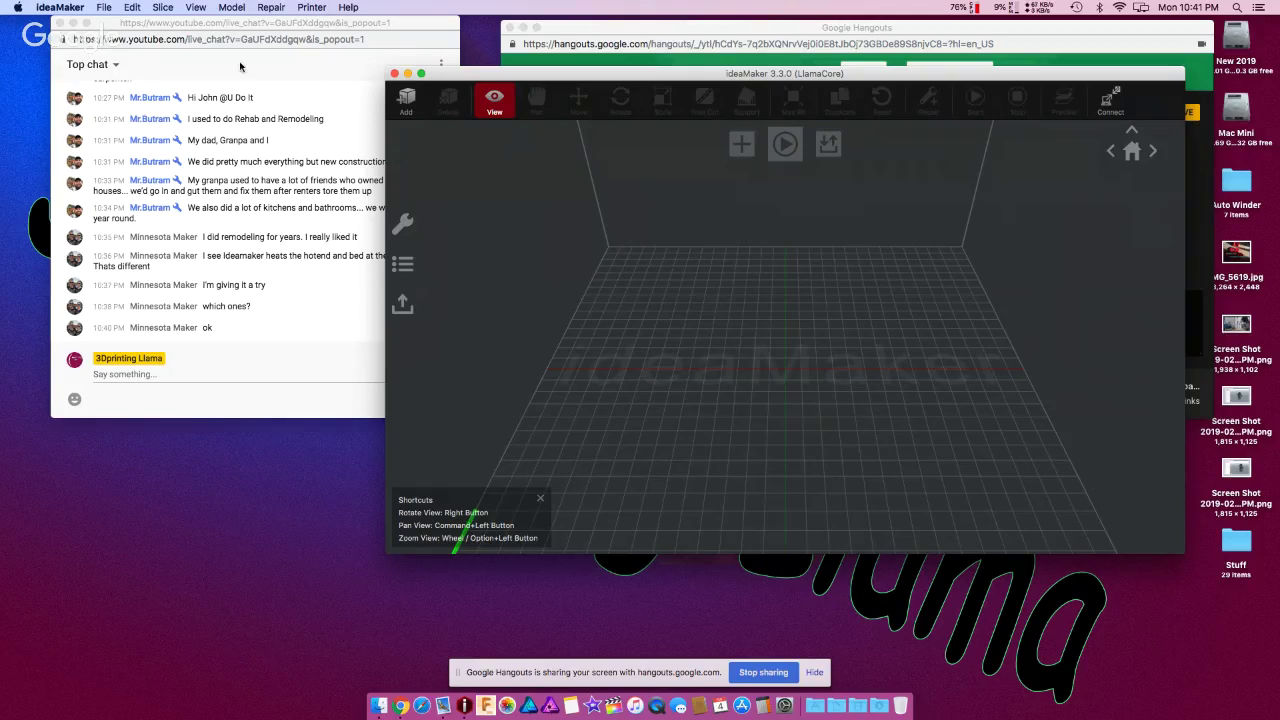
left_click(162, 7)
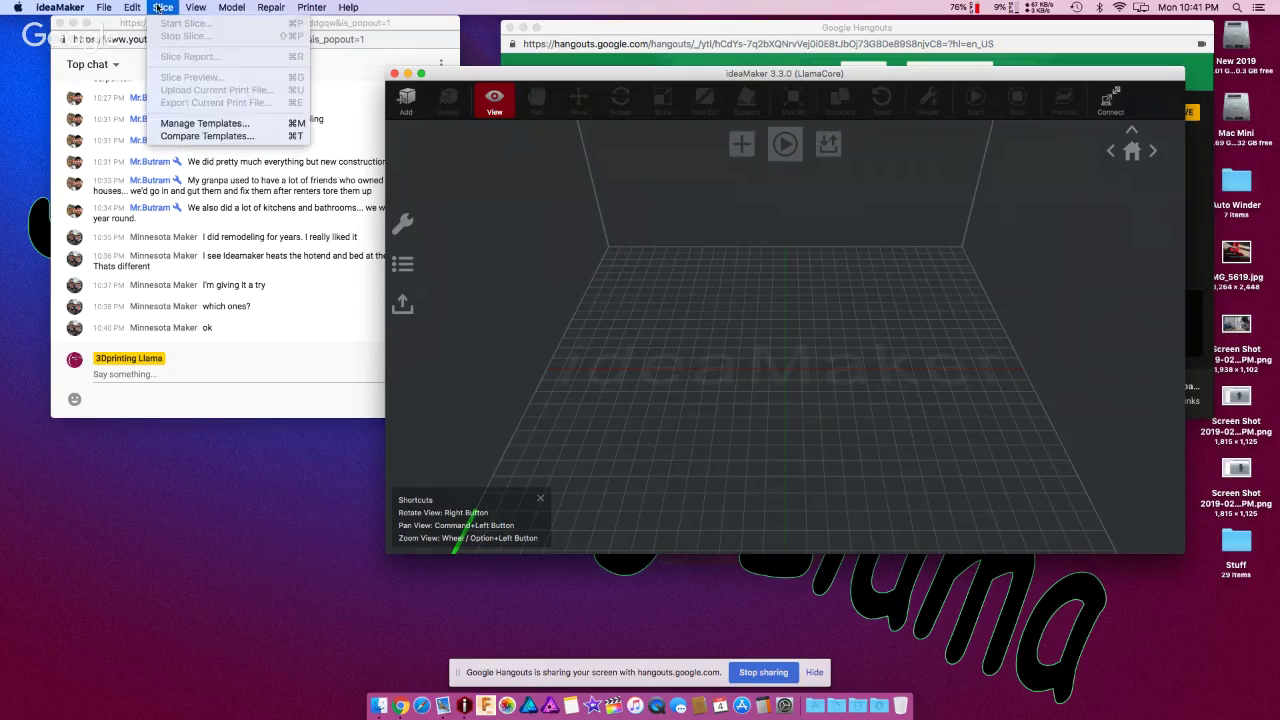
left_click(196, 123)
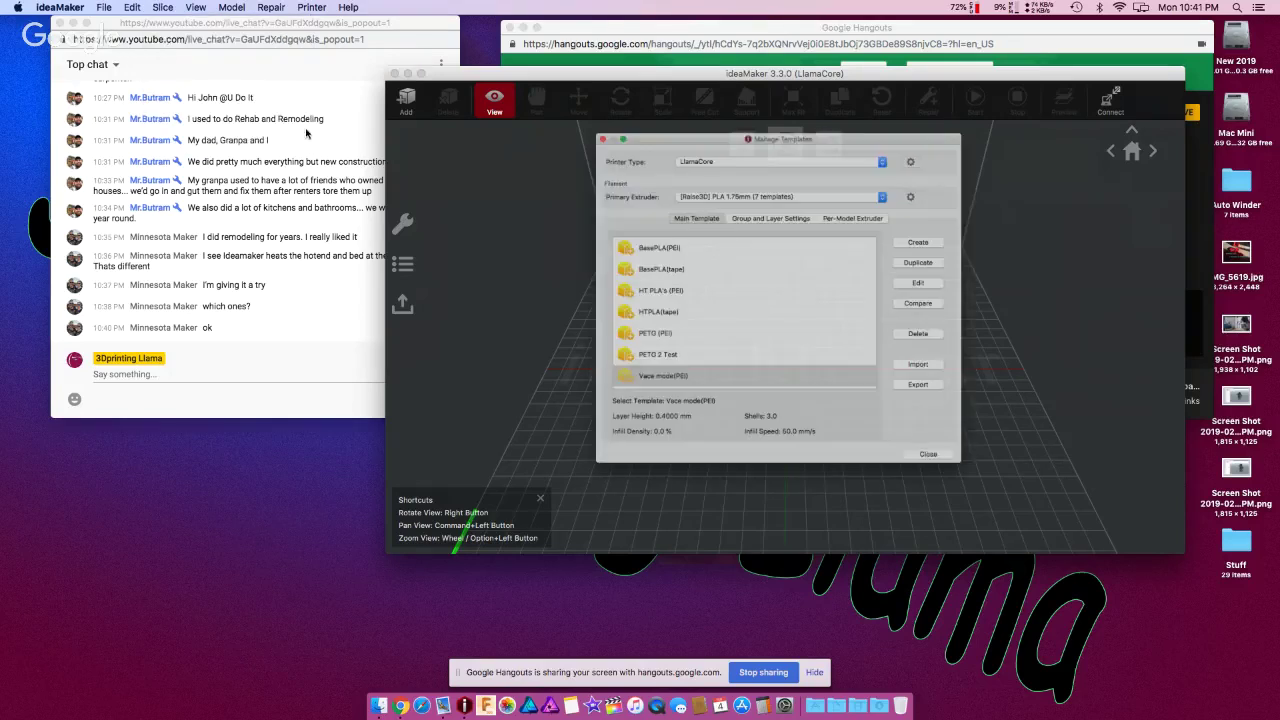
left_click(768, 194)
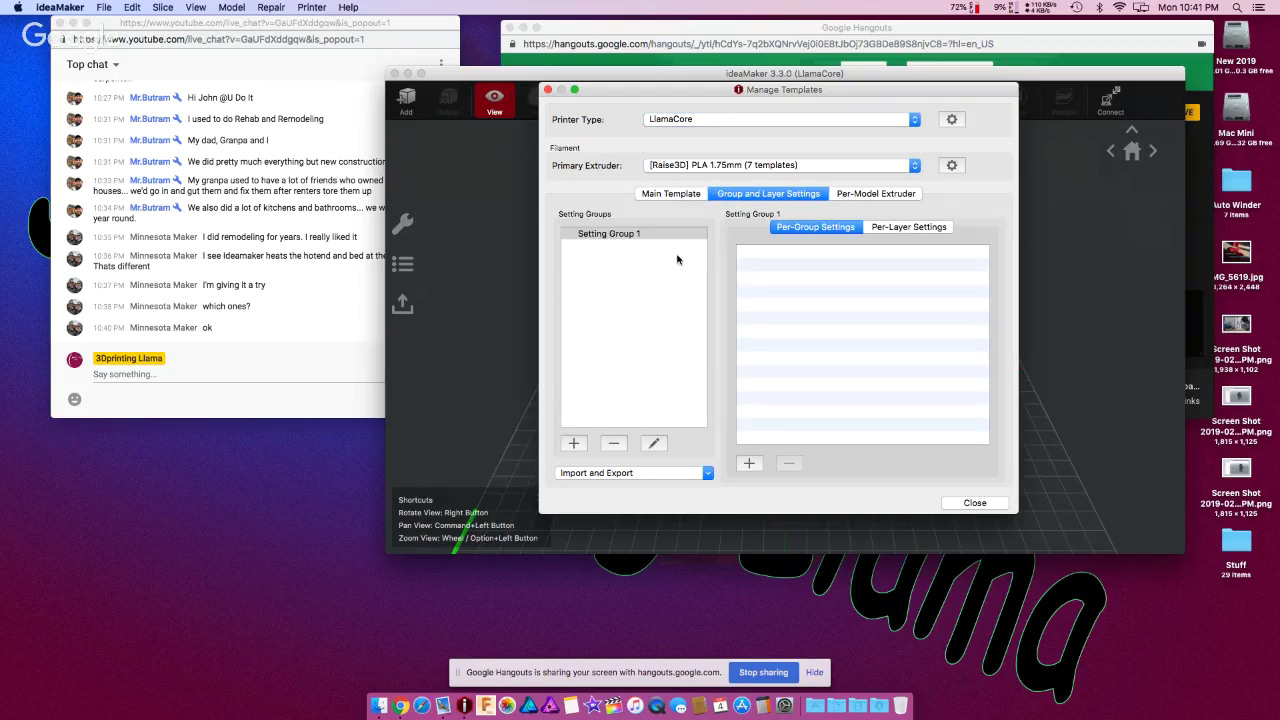
left_click(627, 280)
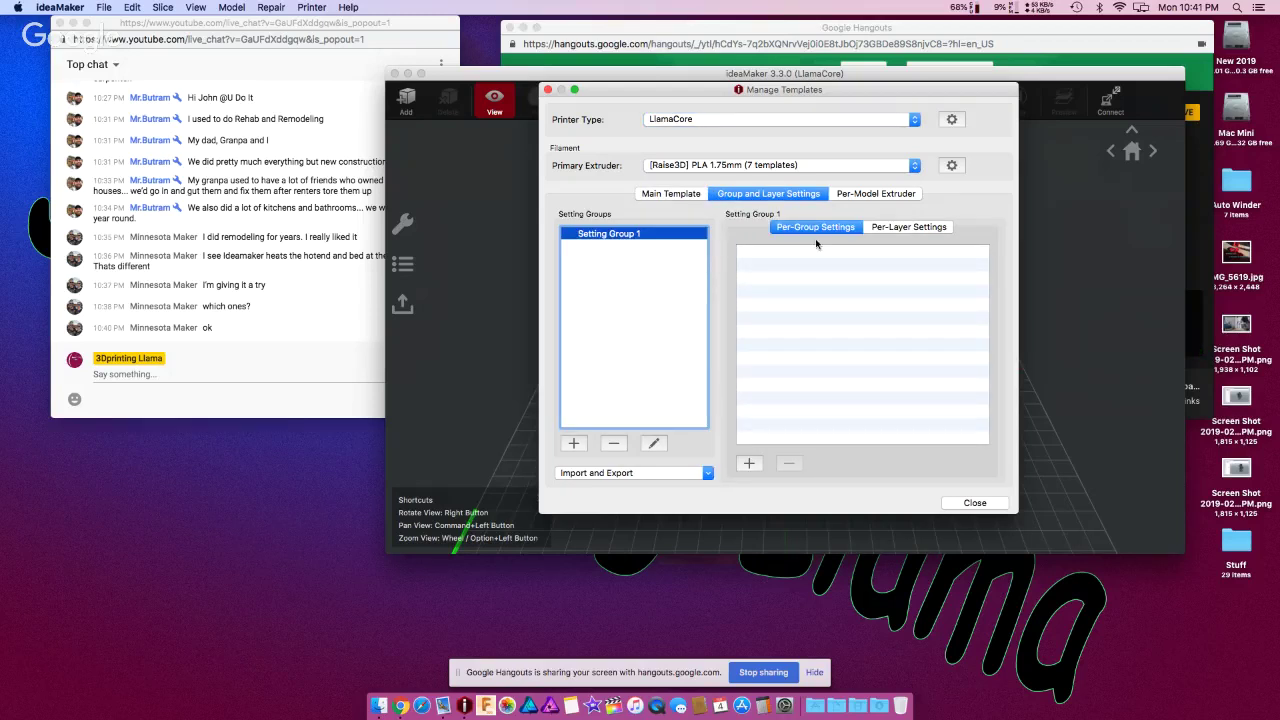
left_click(893, 230)
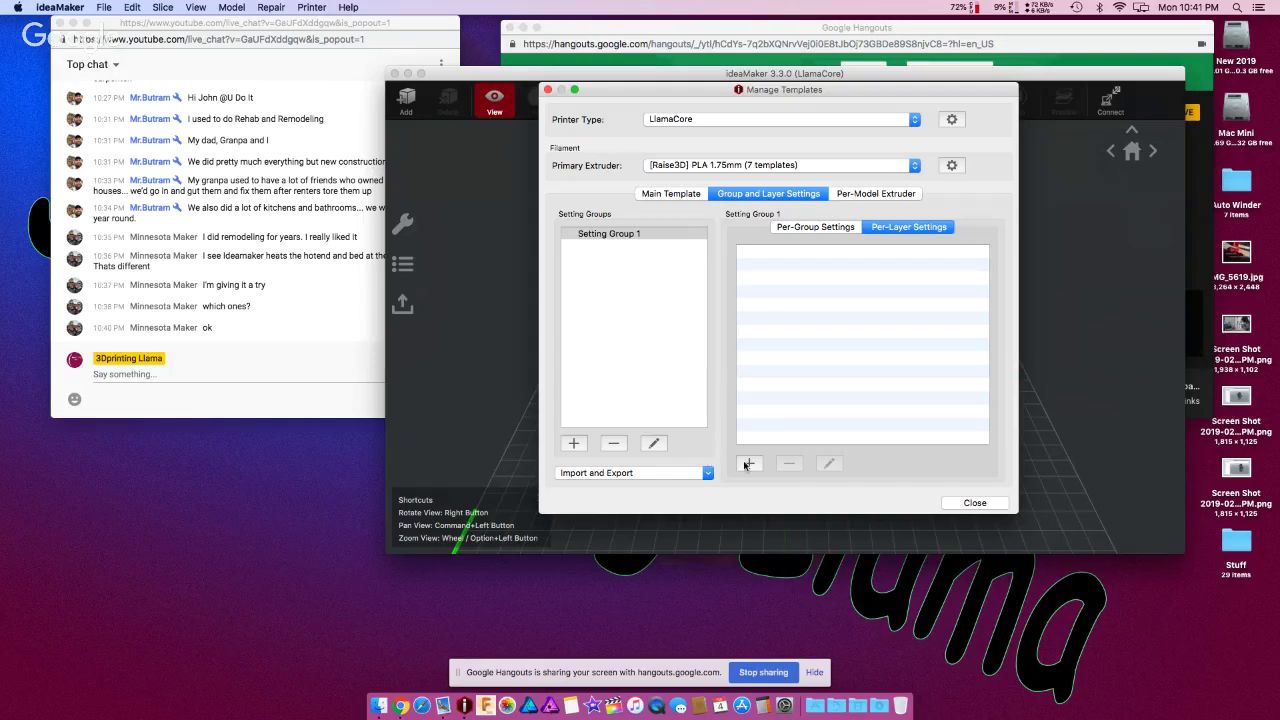
left_click(749, 463)
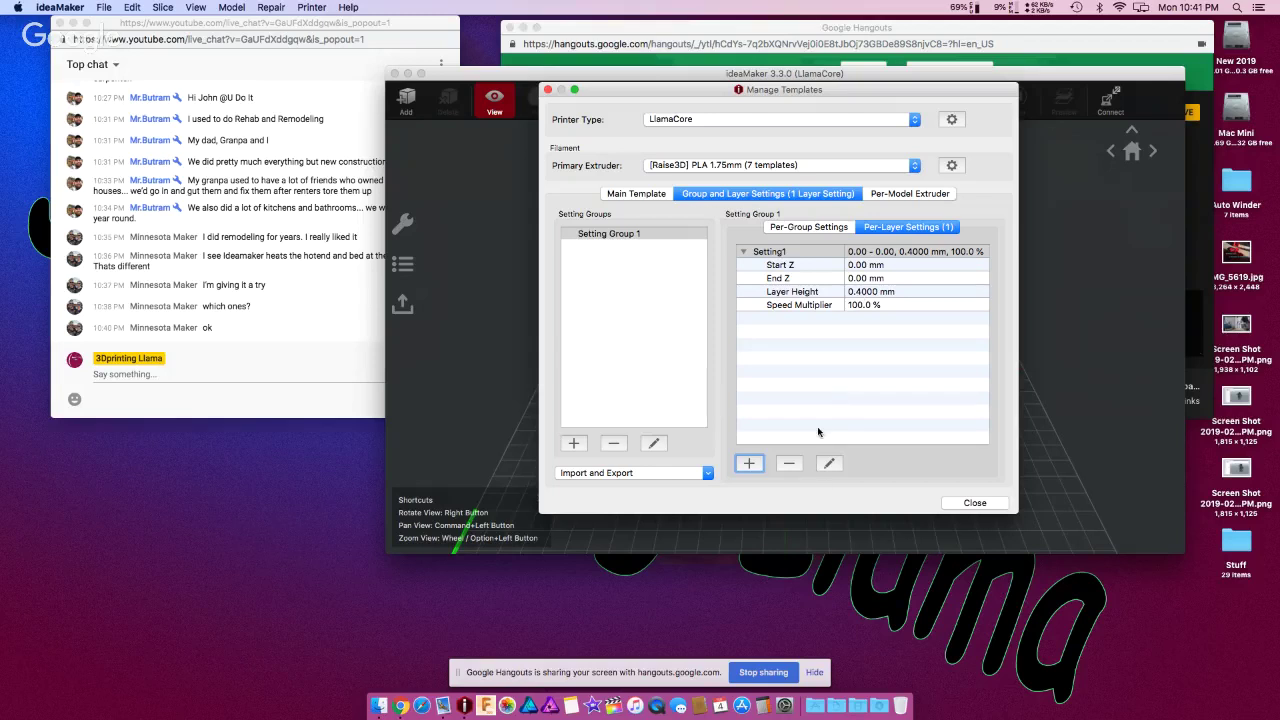
- Add Infill Density to the per-layer setting Setting1 and set it to 20 %
left_click(828, 464)
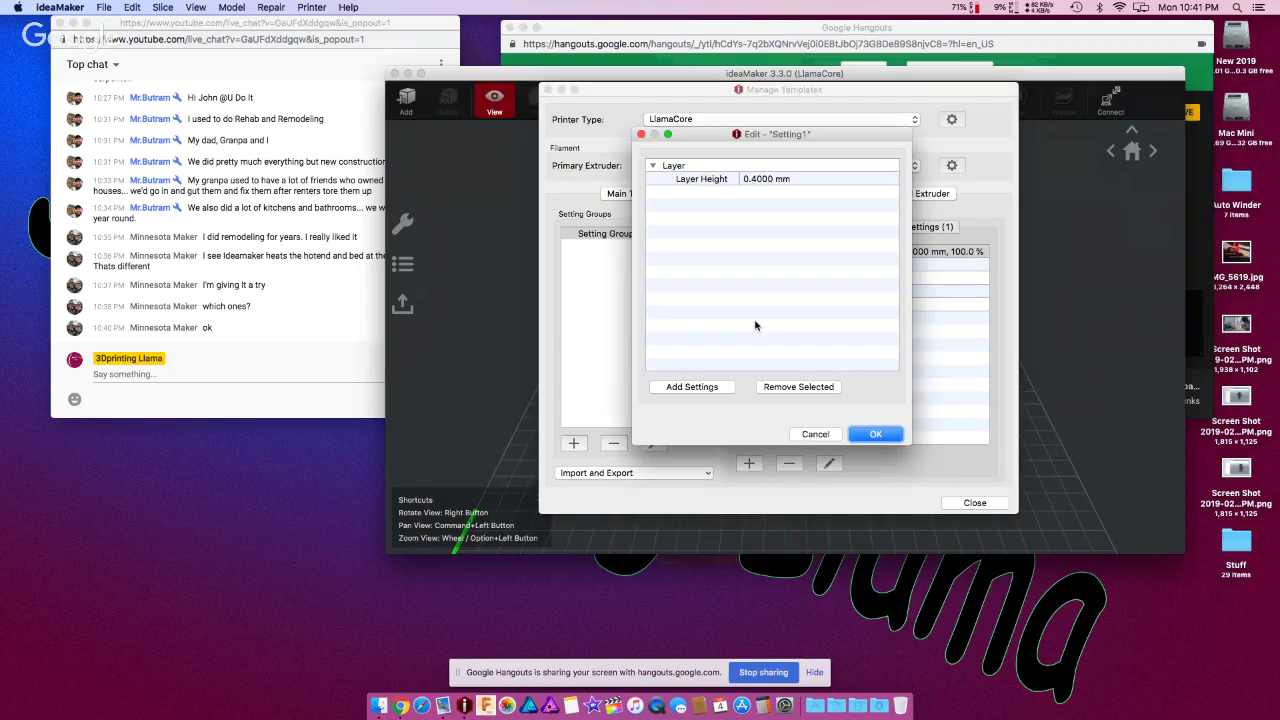
left_click(705, 388)
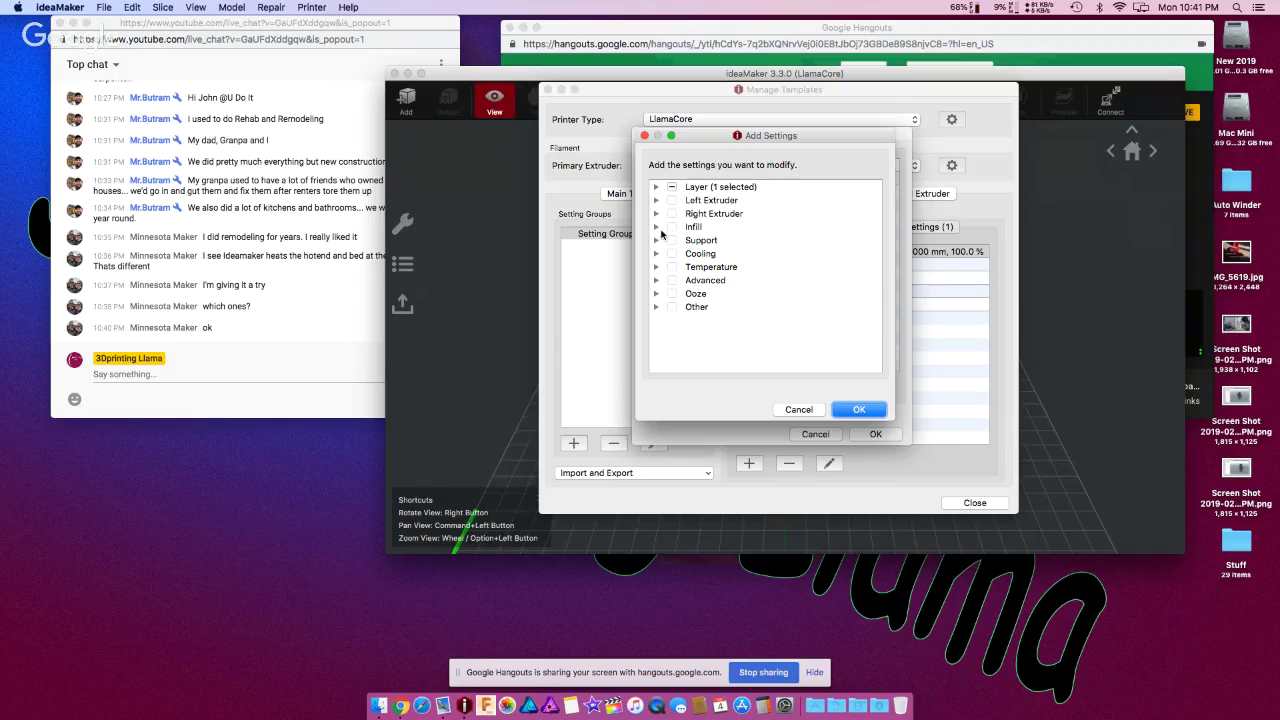
left_click(657, 228)
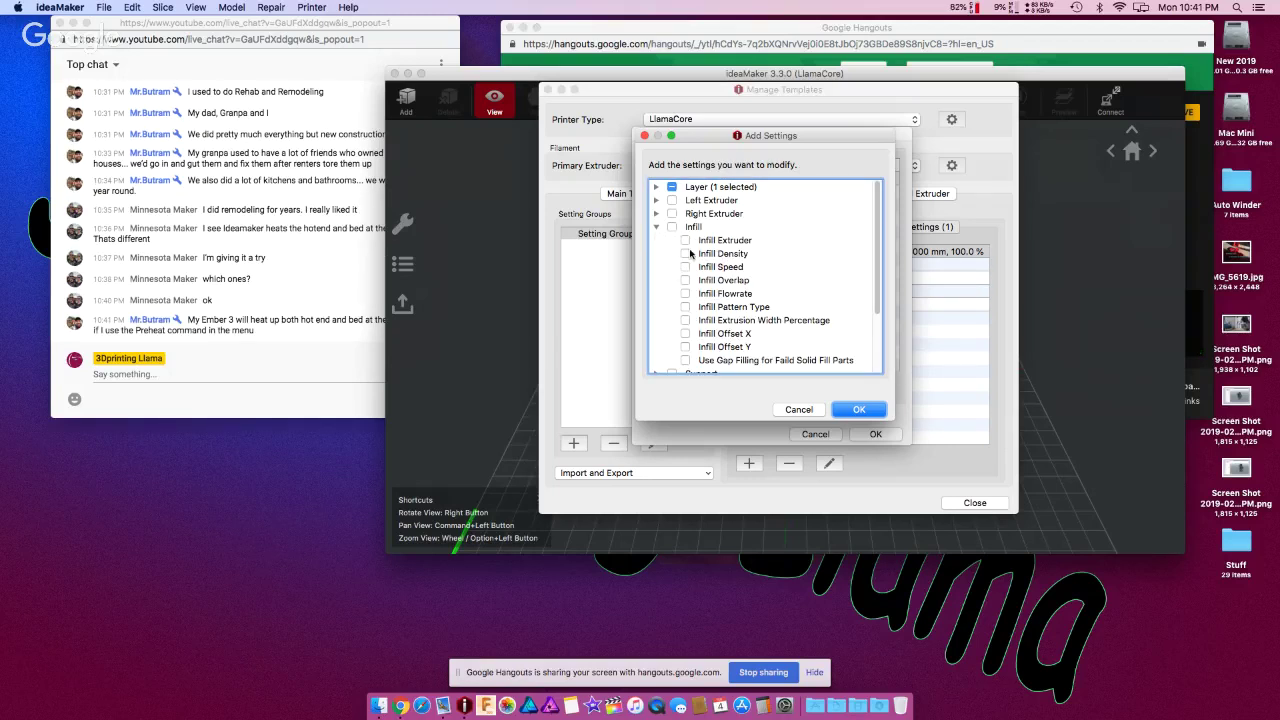
left_click(685, 253)
left_click(855, 410)
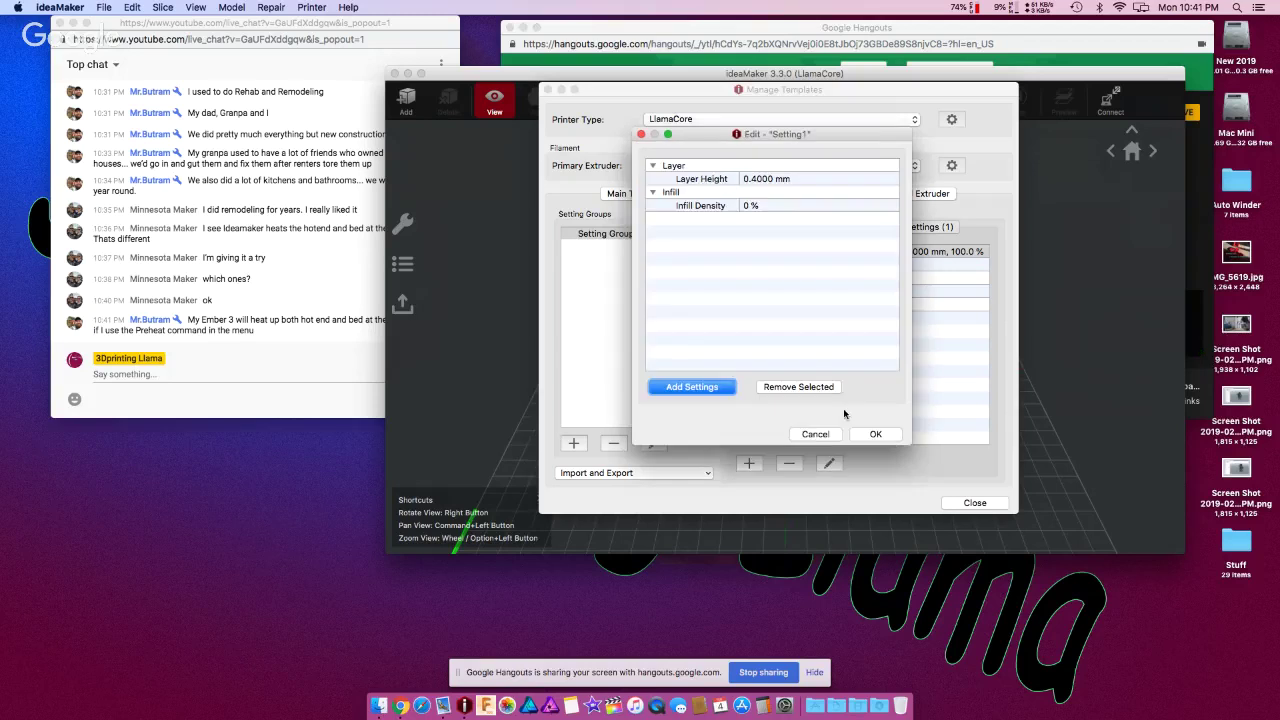
double_click(746, 205)
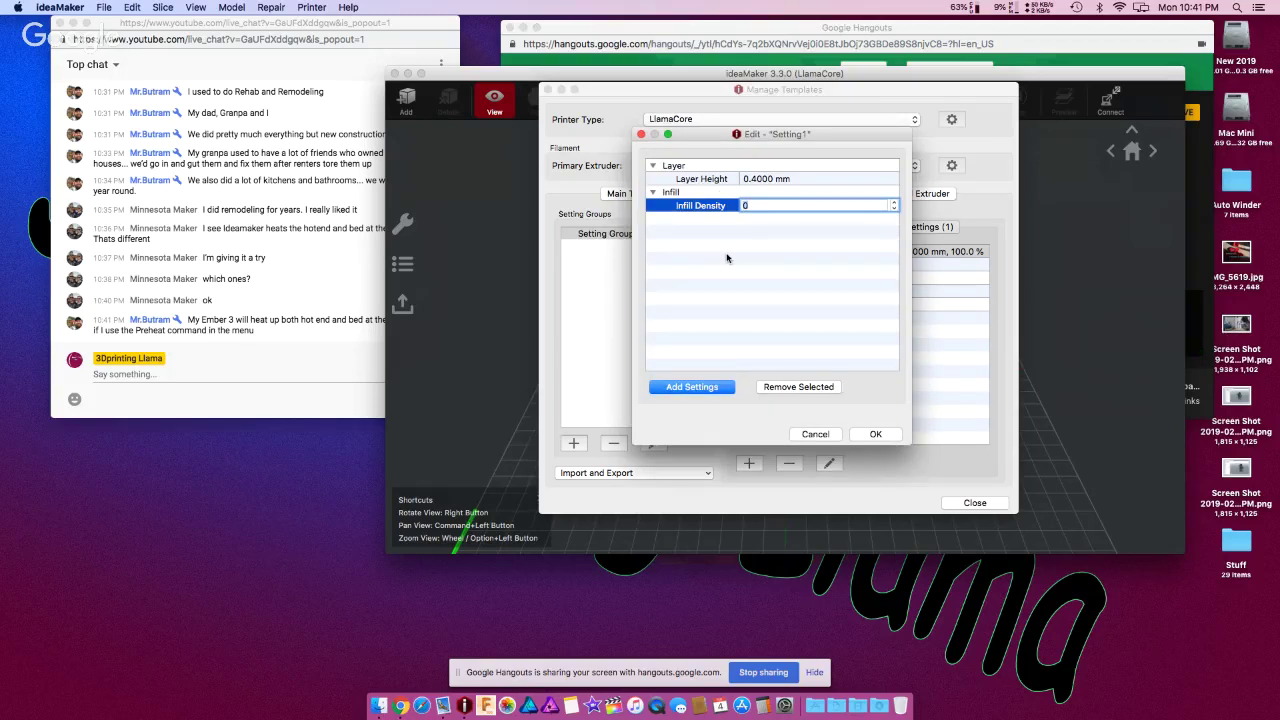
type("20")
left_click(876, 435)
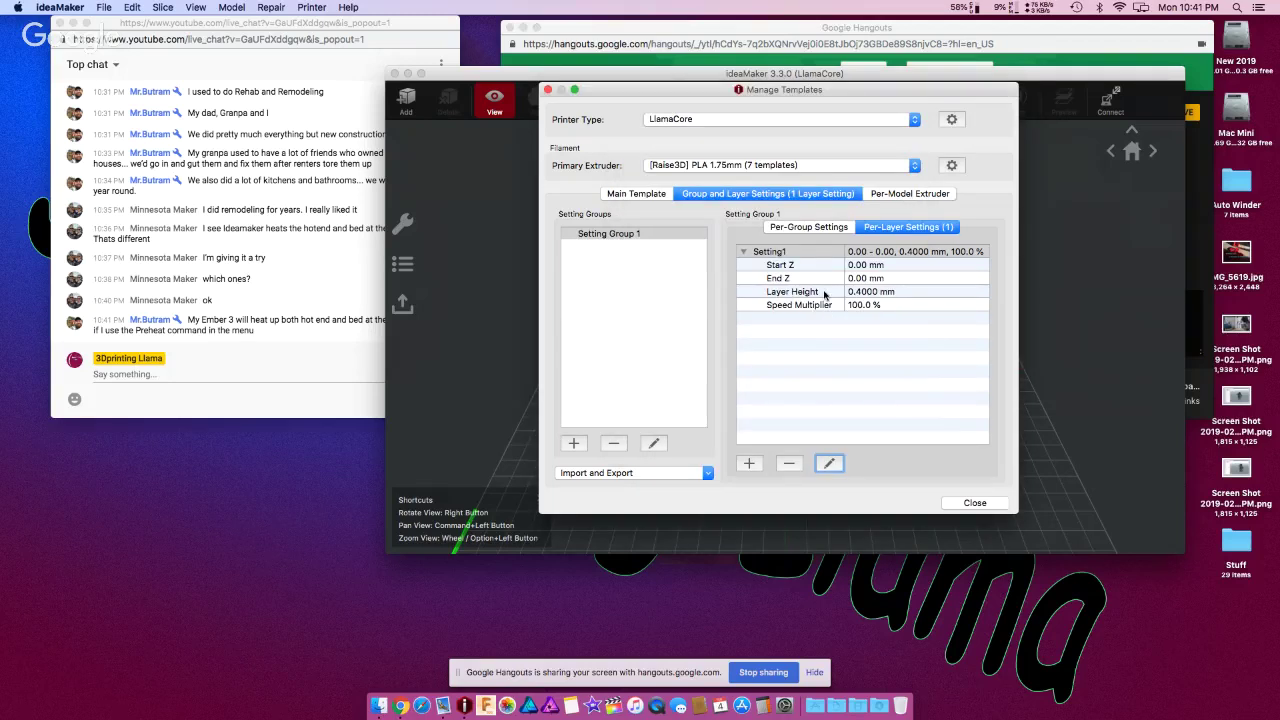
- Open the End Z value of Setting1 for editing, and close the template manager
mouse_move(813, 259)
double_click(852, 278)
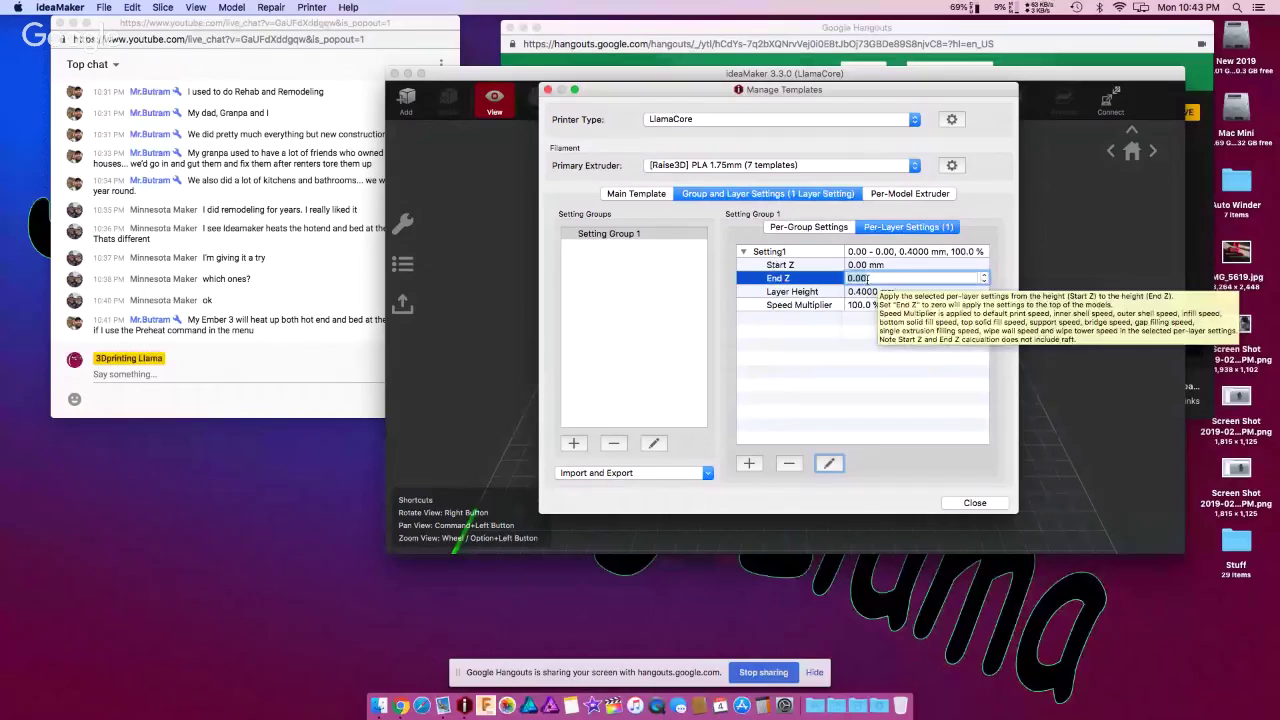
left_click(971, 503)
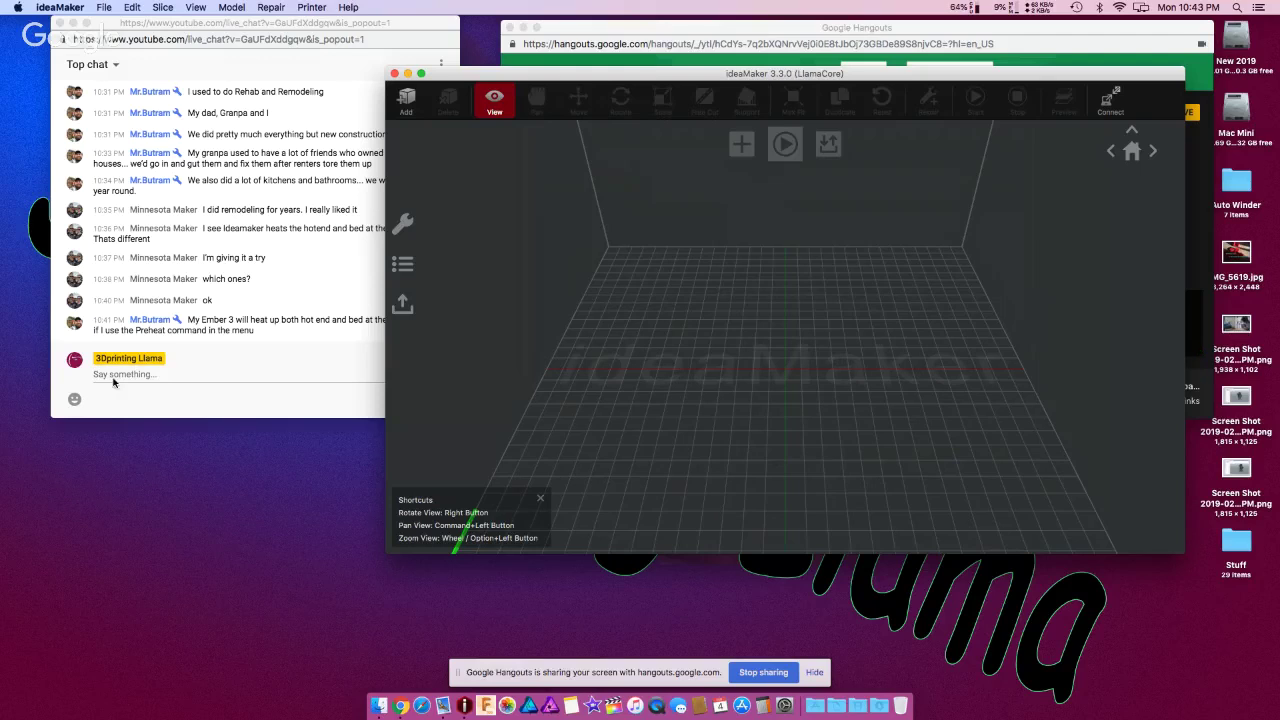
left_click(157, 374)
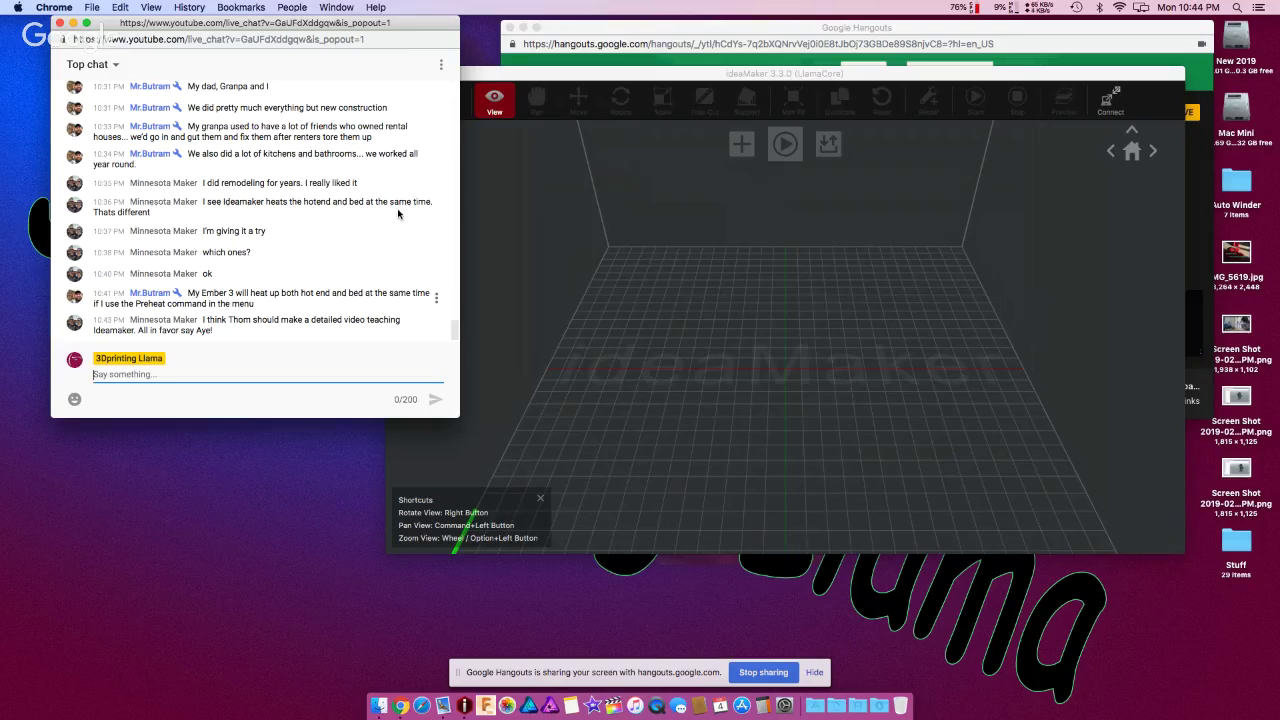
left_click(539, 170)
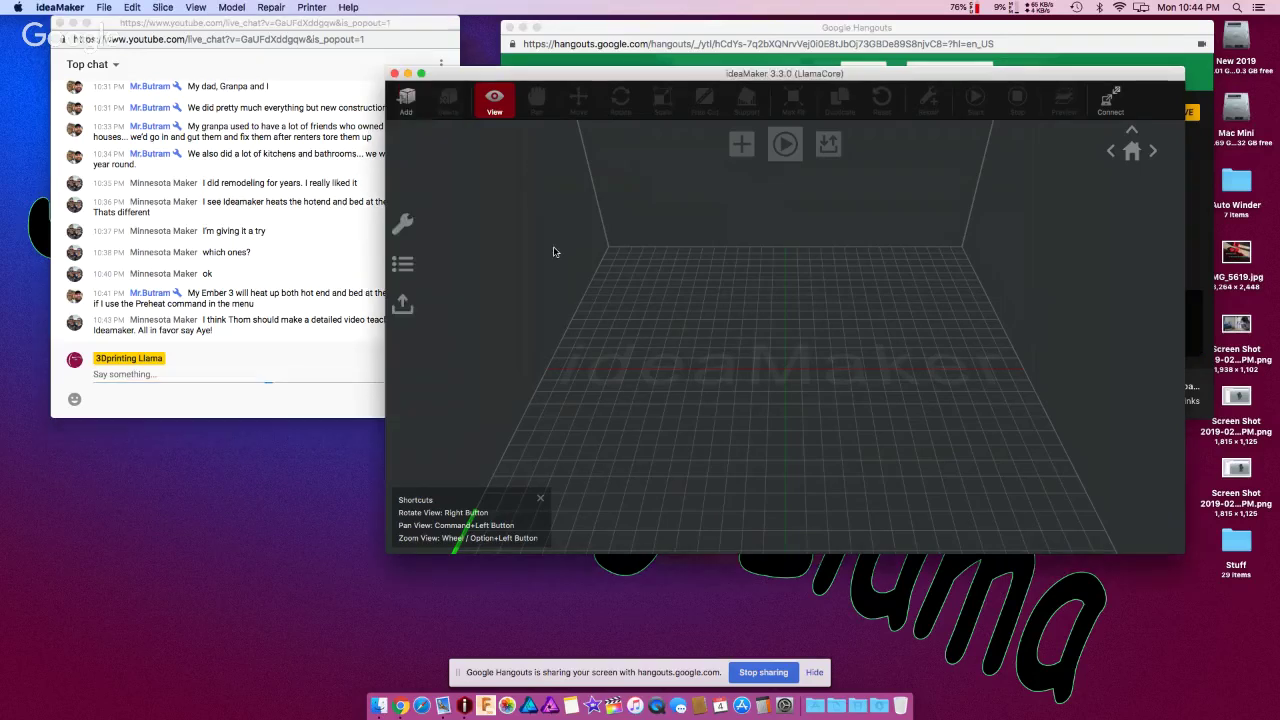
- Switch the current printer type to Maxipi, and return it to LlamaCore
left_click(309, 8)
mouse_move(311, 21)
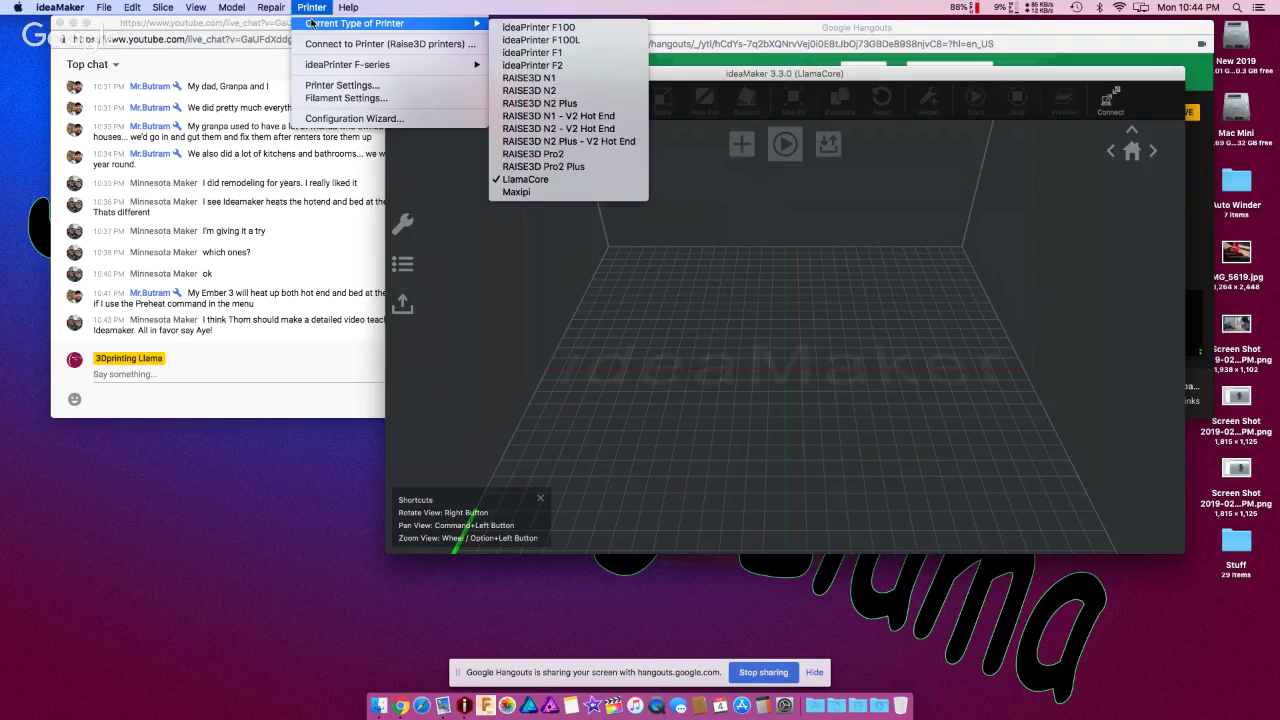
mouse_move(461, 24)
left_click(516, 192)
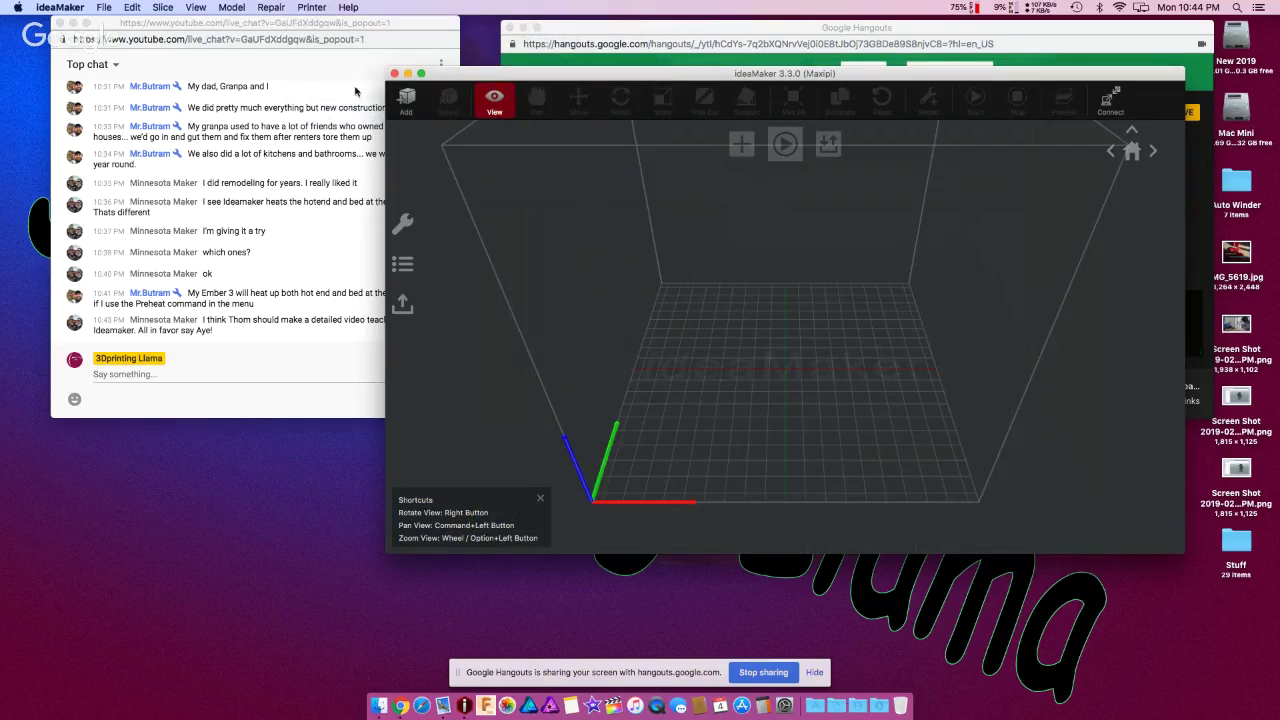
left_click(312, 8)
mouse_move(330, 28)
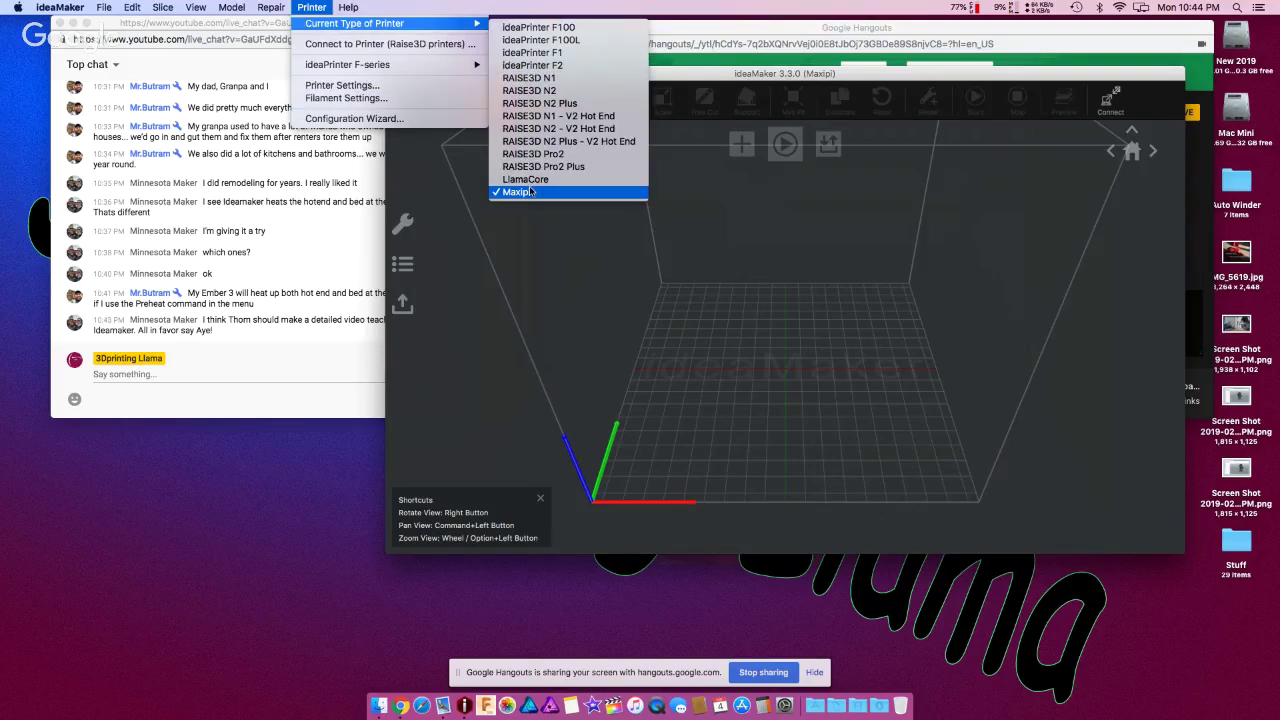
left_click(527, 180)
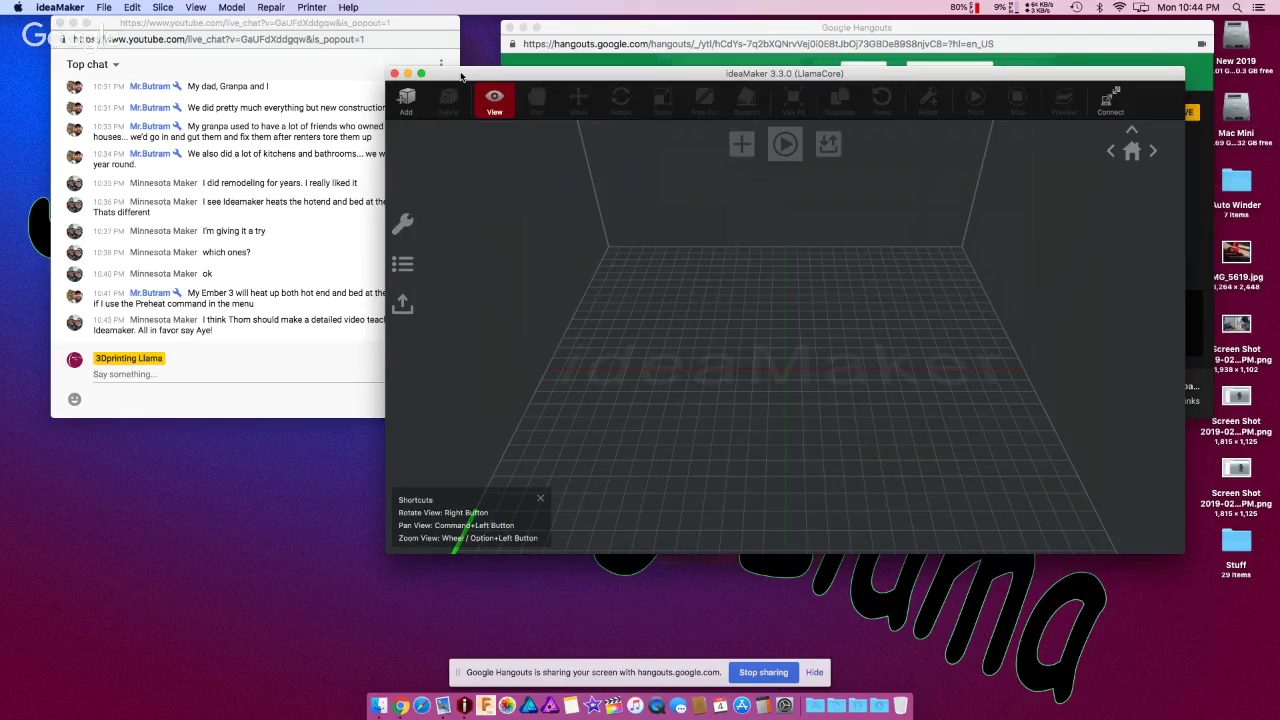
- Resize and move the modelling window to uncover Google Hangouts, and stop the screen sharing there
left_click_drag(461, 76, 524, 18)
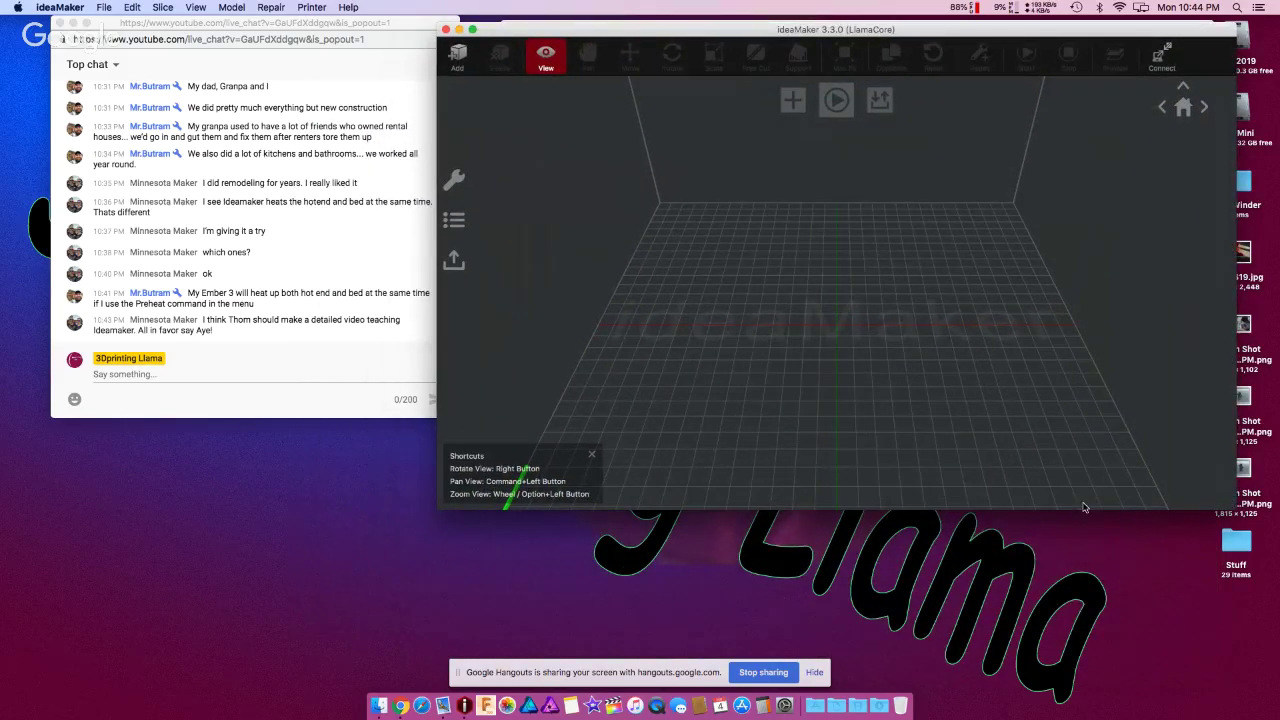
left_click_drag(1232, 506, 1172, 468)
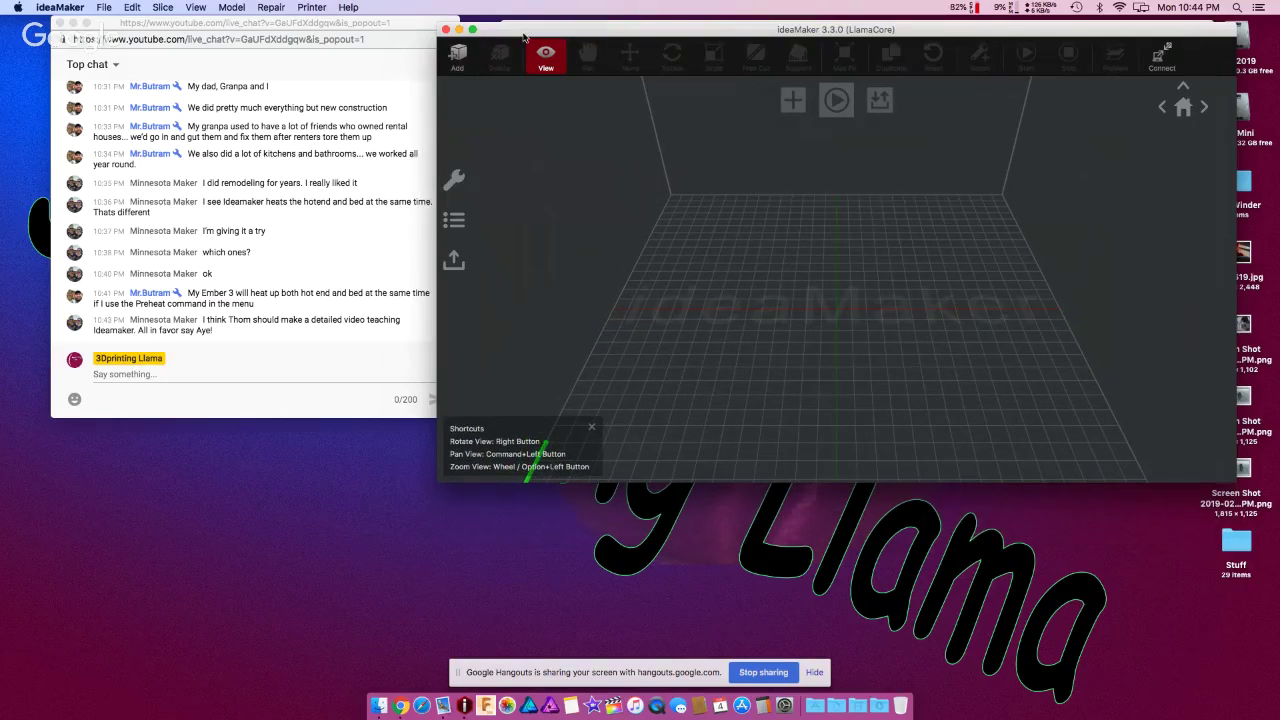
left_click_drag(523, 37, 591, 131)
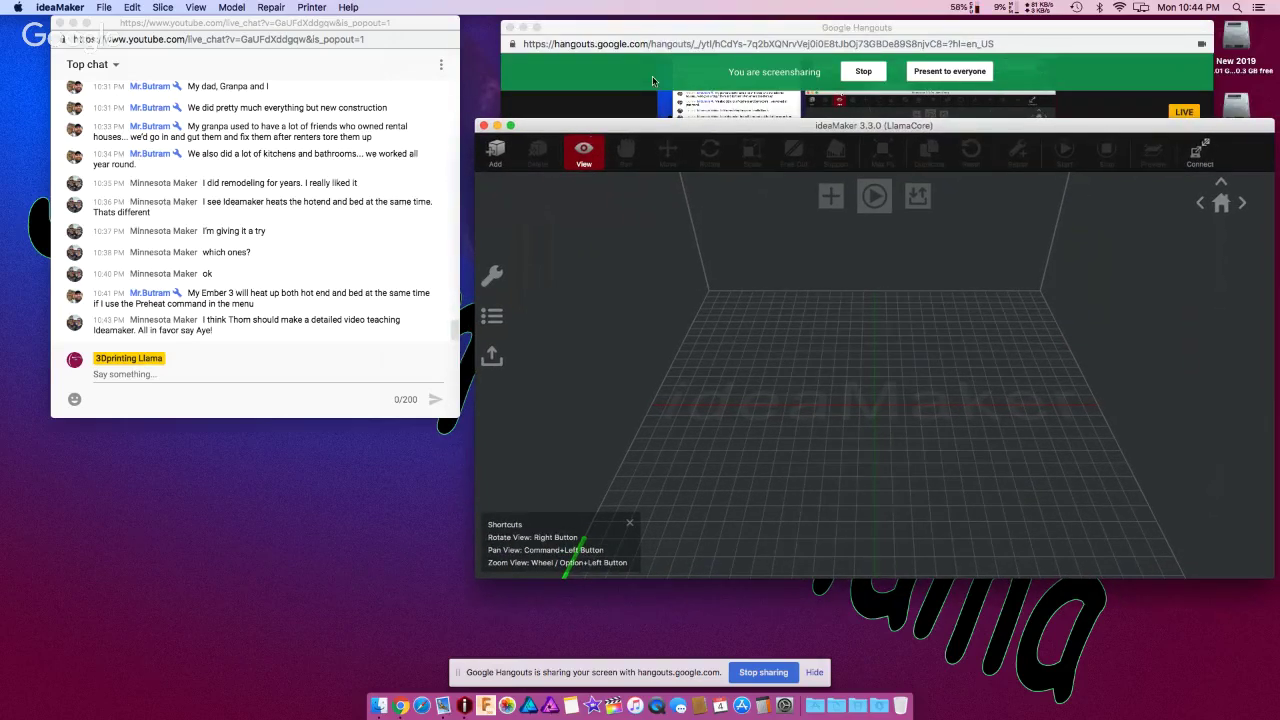
left_click(689, 39)
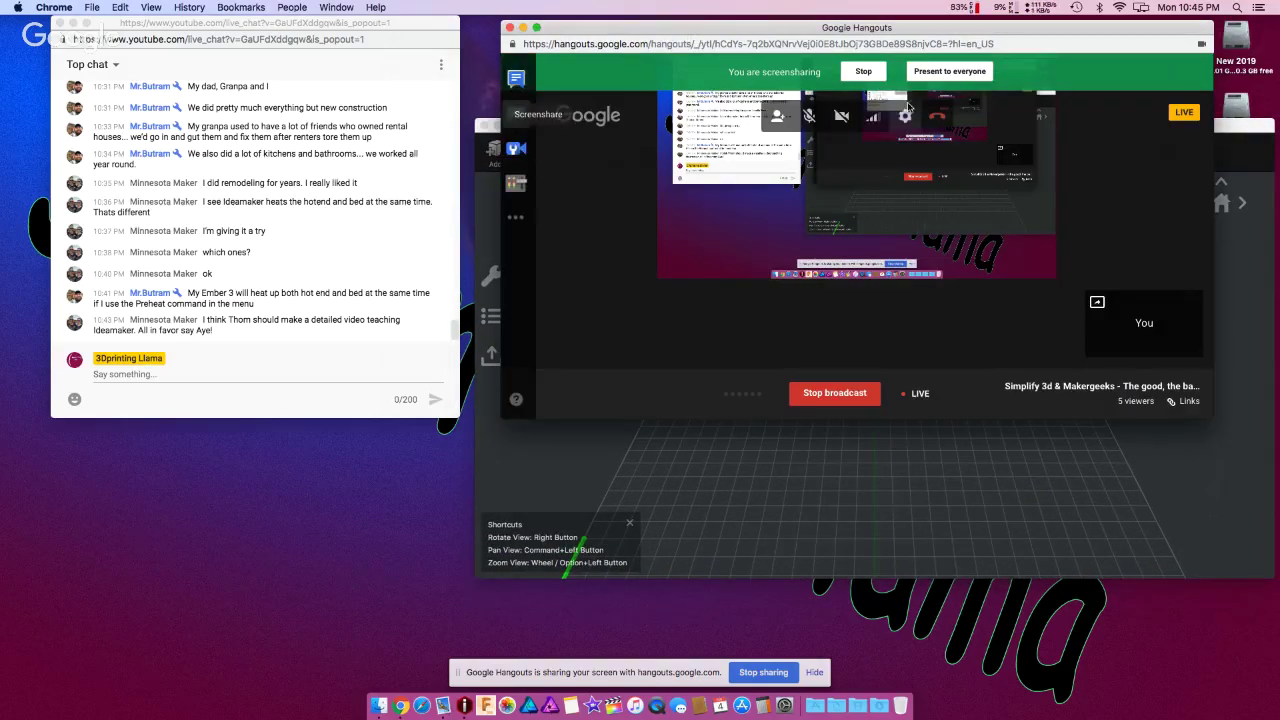
left_click(866, 73)
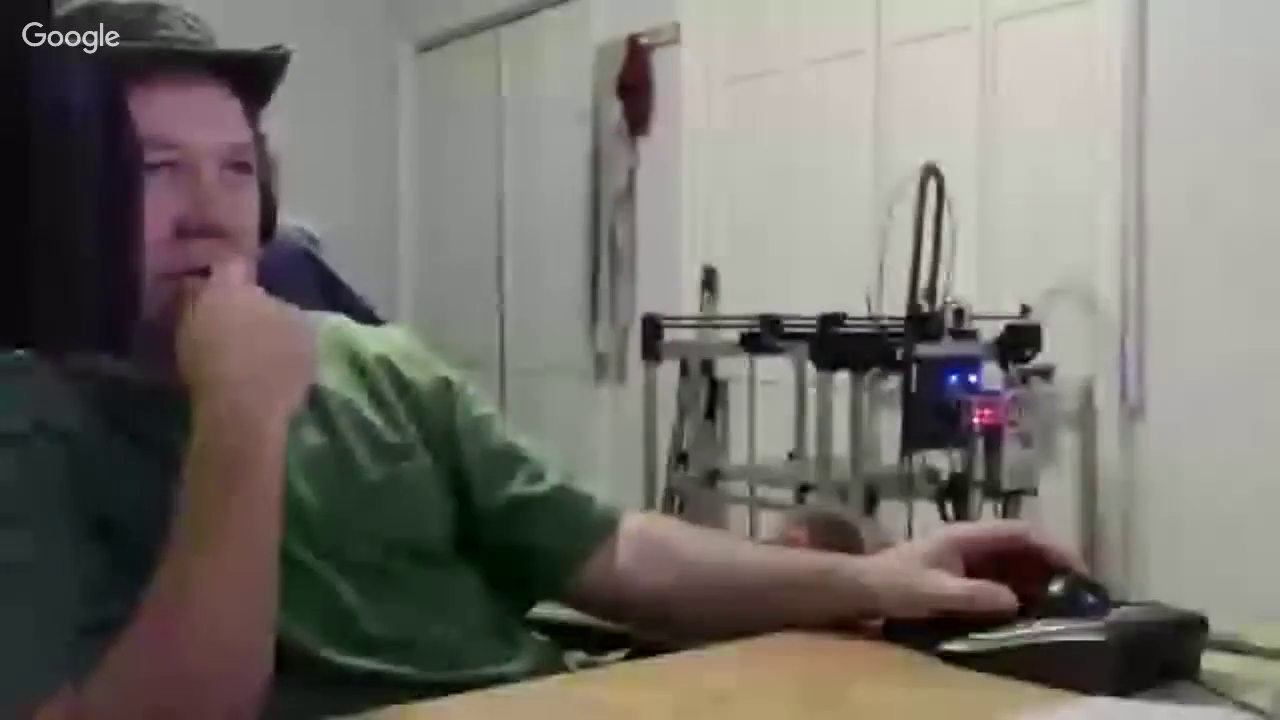
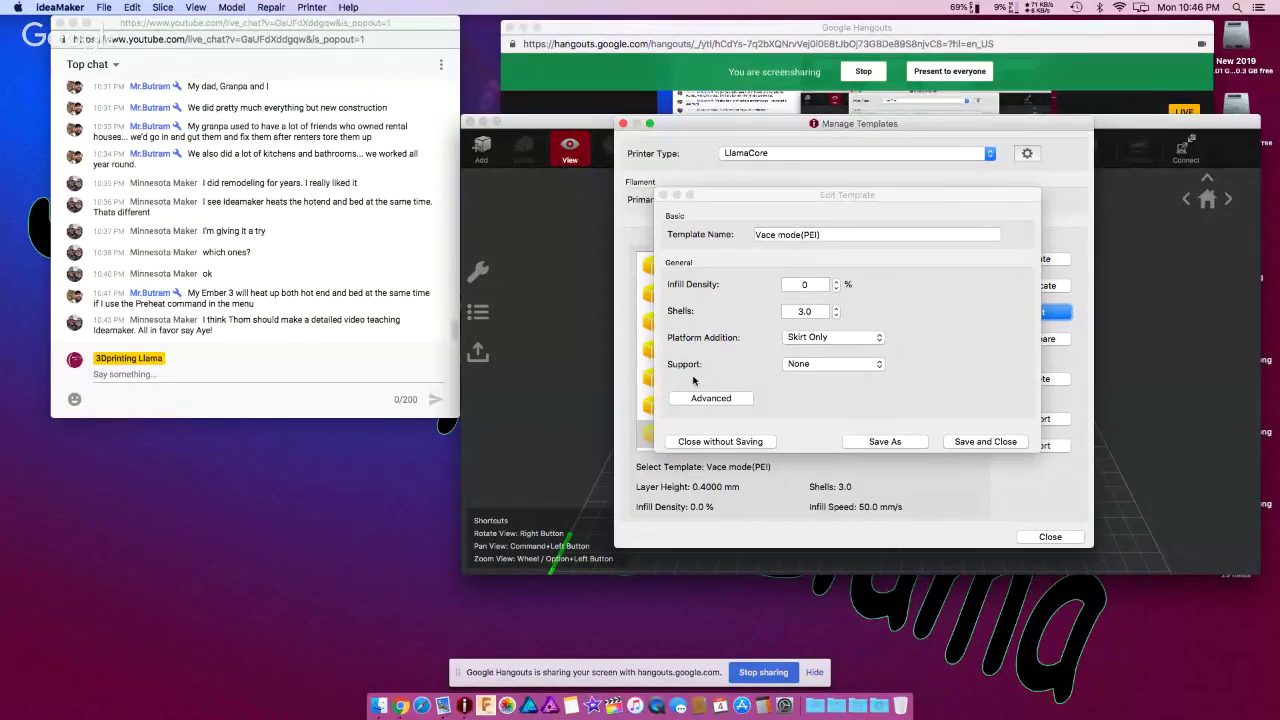
- Close the Vace mode(PEI) template editor and the template manager, and move the program window clear of the desktop icons
left_click(663, 196)
left_click(623, 123)
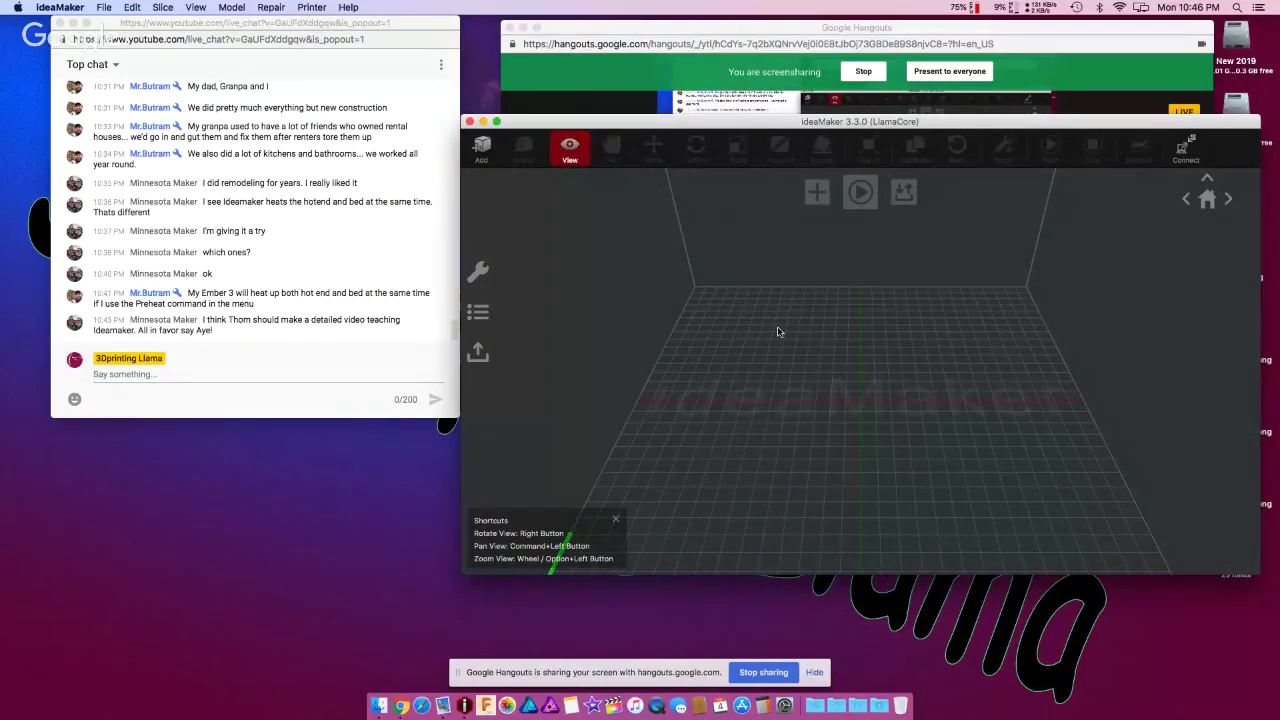
left_click_drag(520, 121, 306, 111)
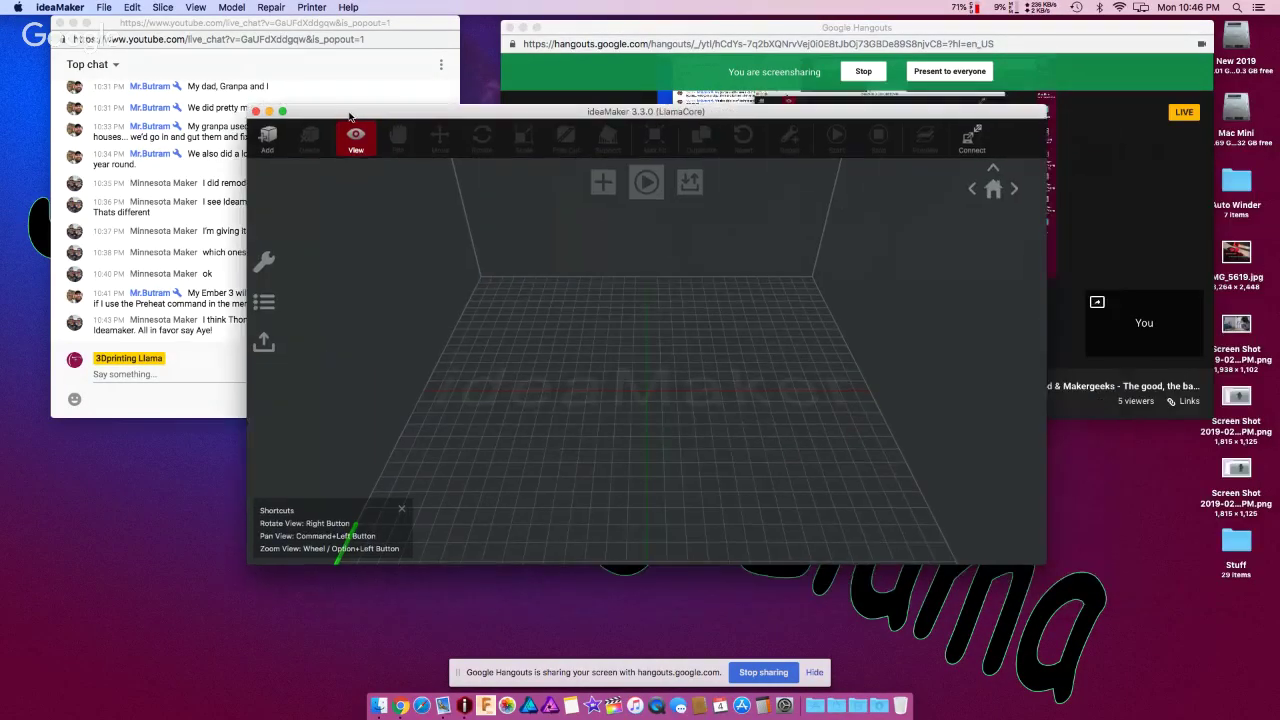
- Add the model SpiderMount.stl from the Auto Winder folder to the build platform and inspect it from another angle
left_click(267, 140)
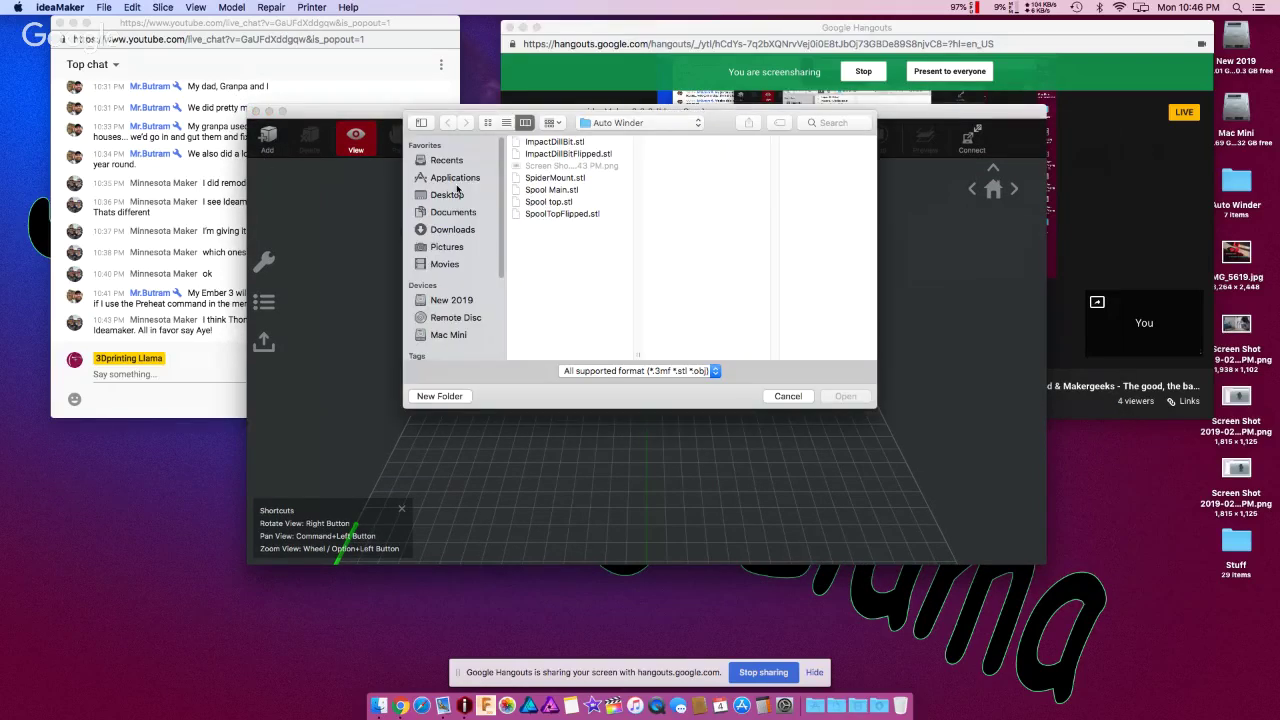
left_click(528, 180)
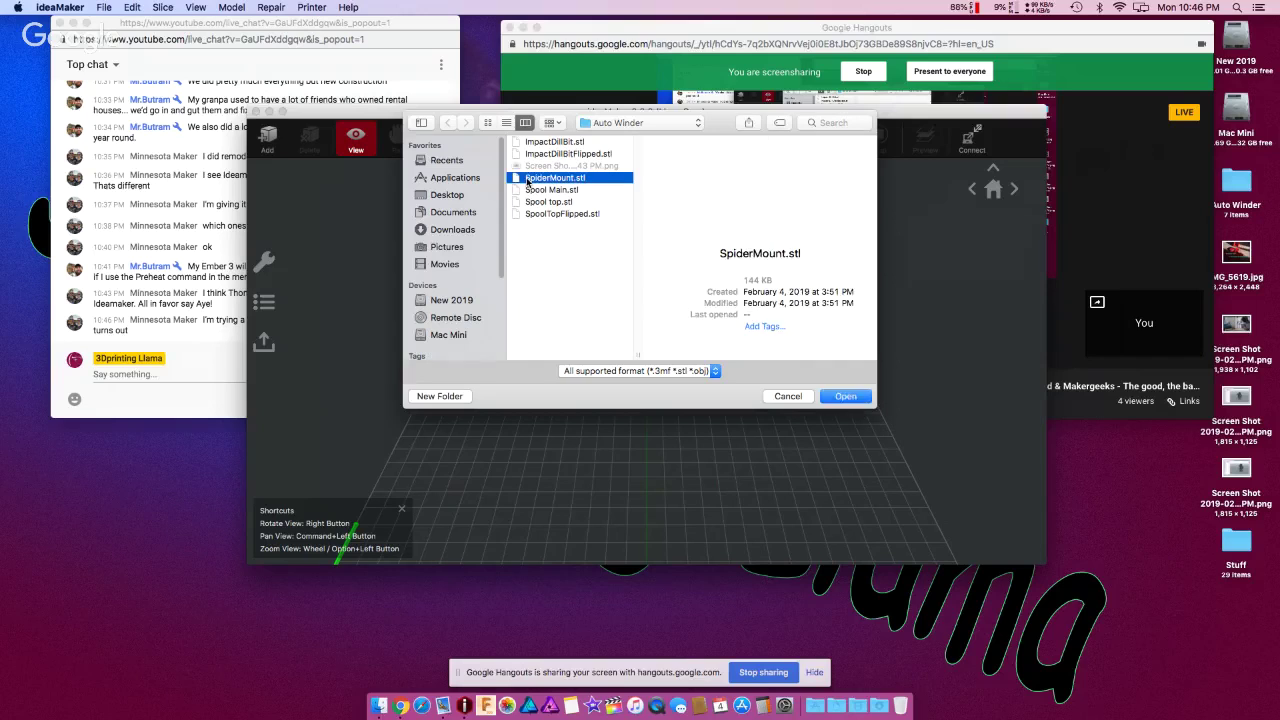
left_click(822, 398)
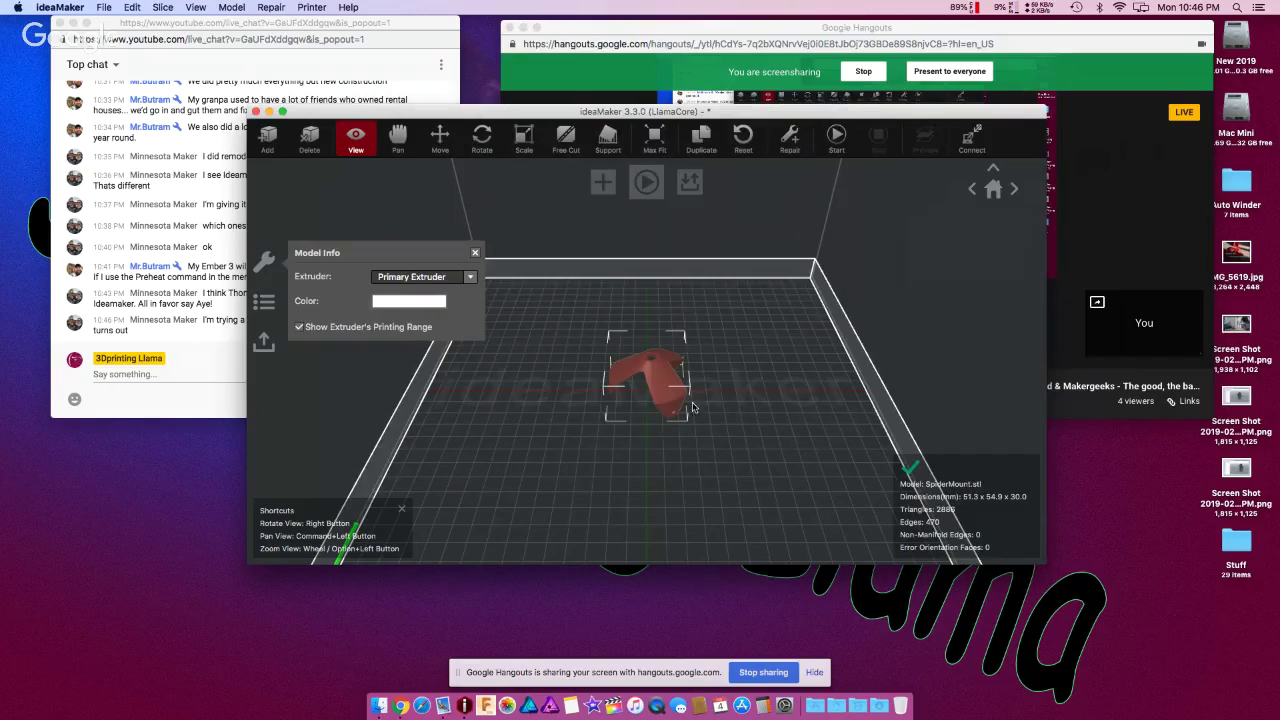
scroll(646, 397, "up", 4)
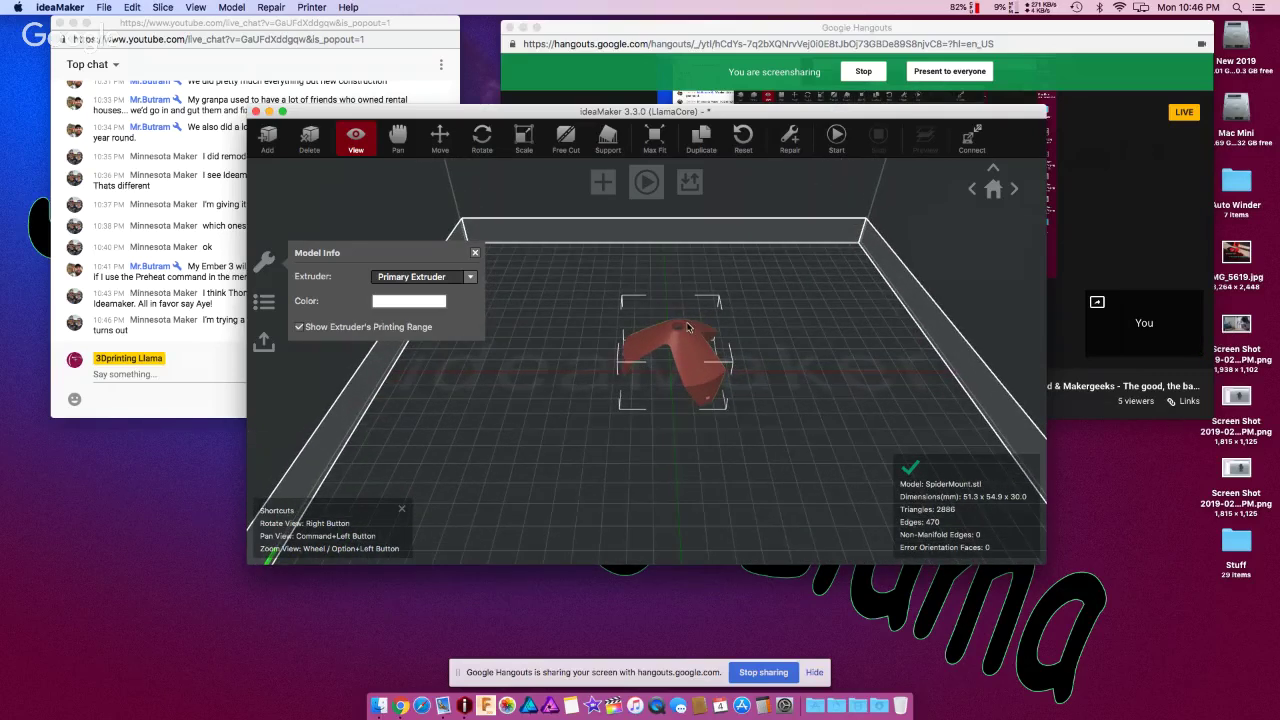
right_click_drag(648, 372, 570, 360)
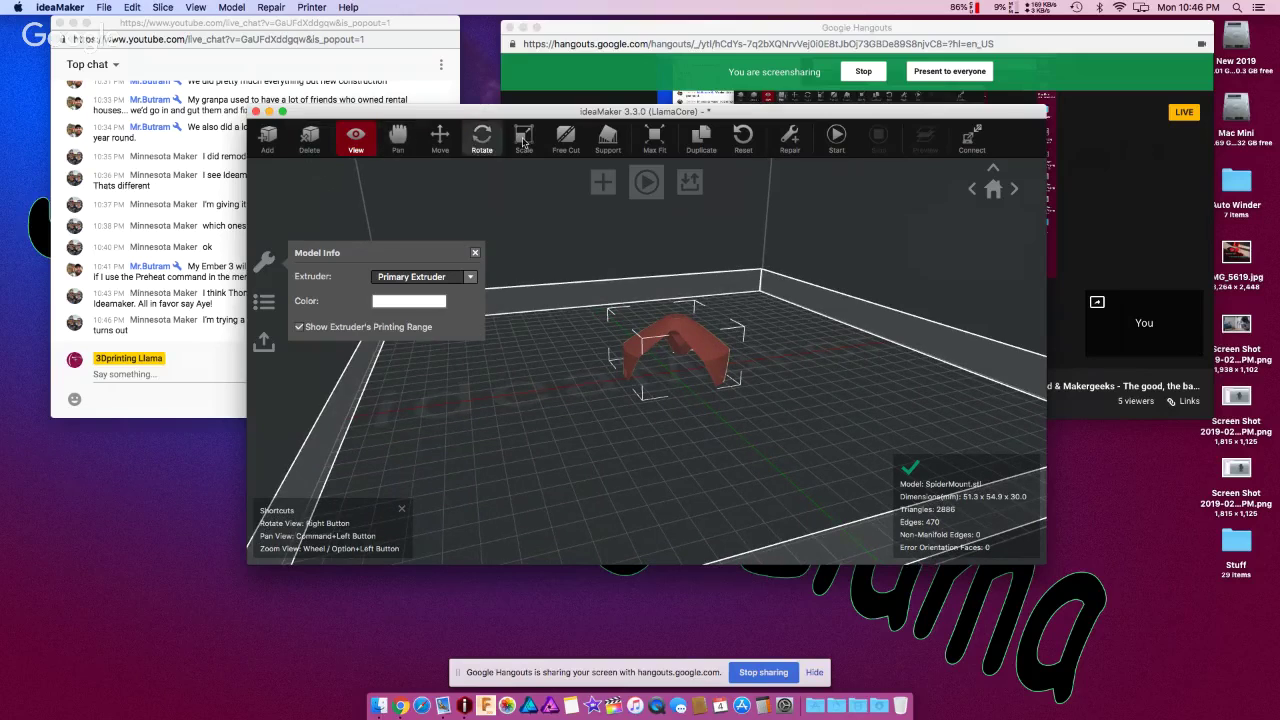
- Look at the support structure options and the scaling dimensions for the SpiderMount model
left_click(610, 142)
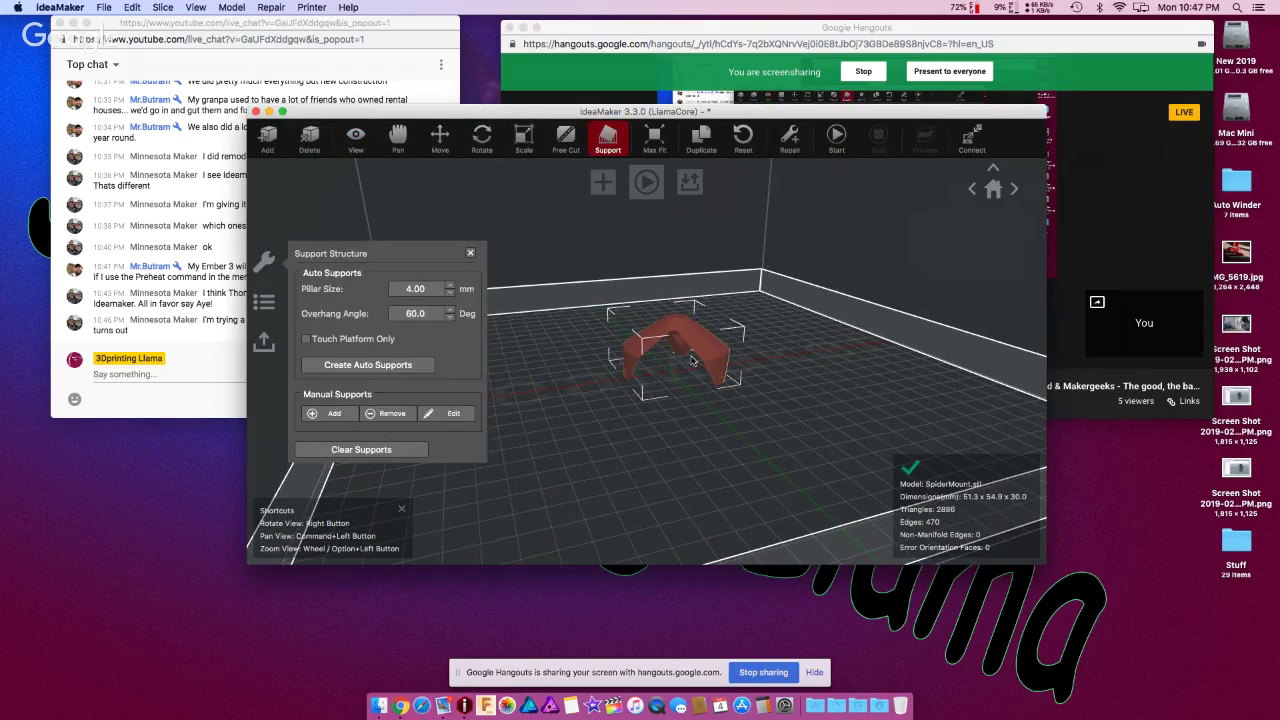
right_click_drag(1040, 478, 754, 317)
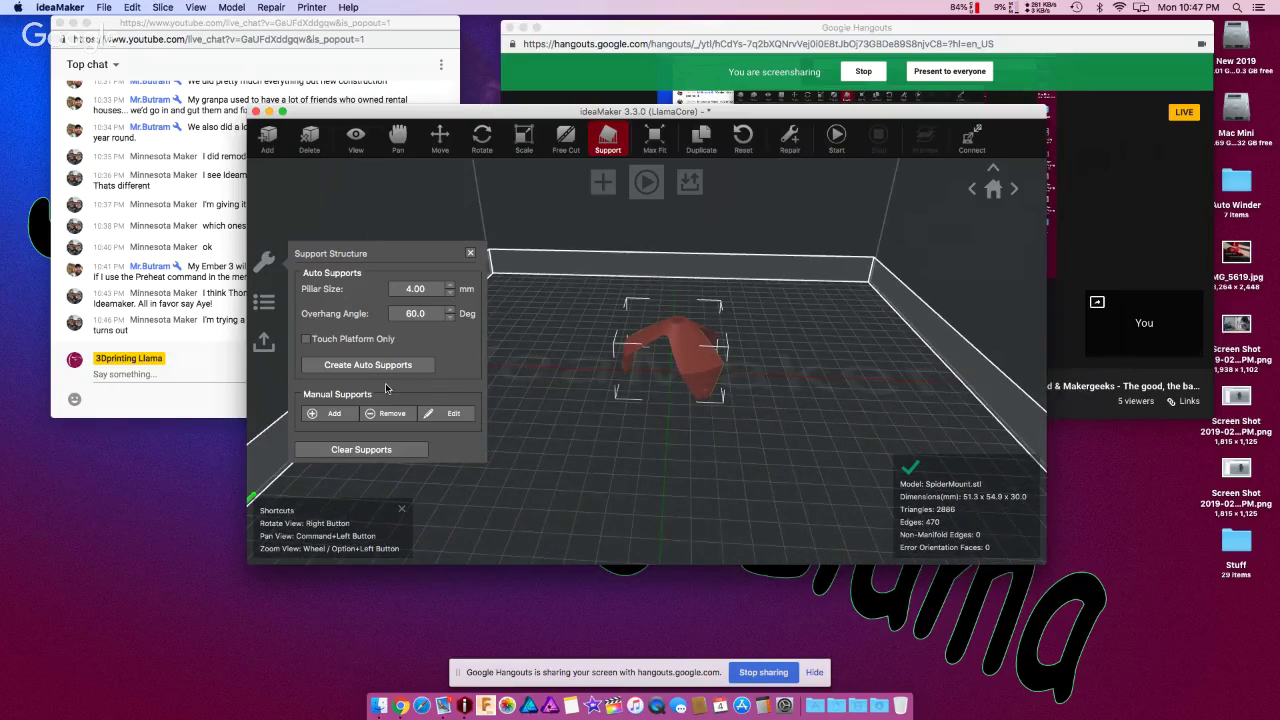
left_click(470, 253)
left_click(482, 140)
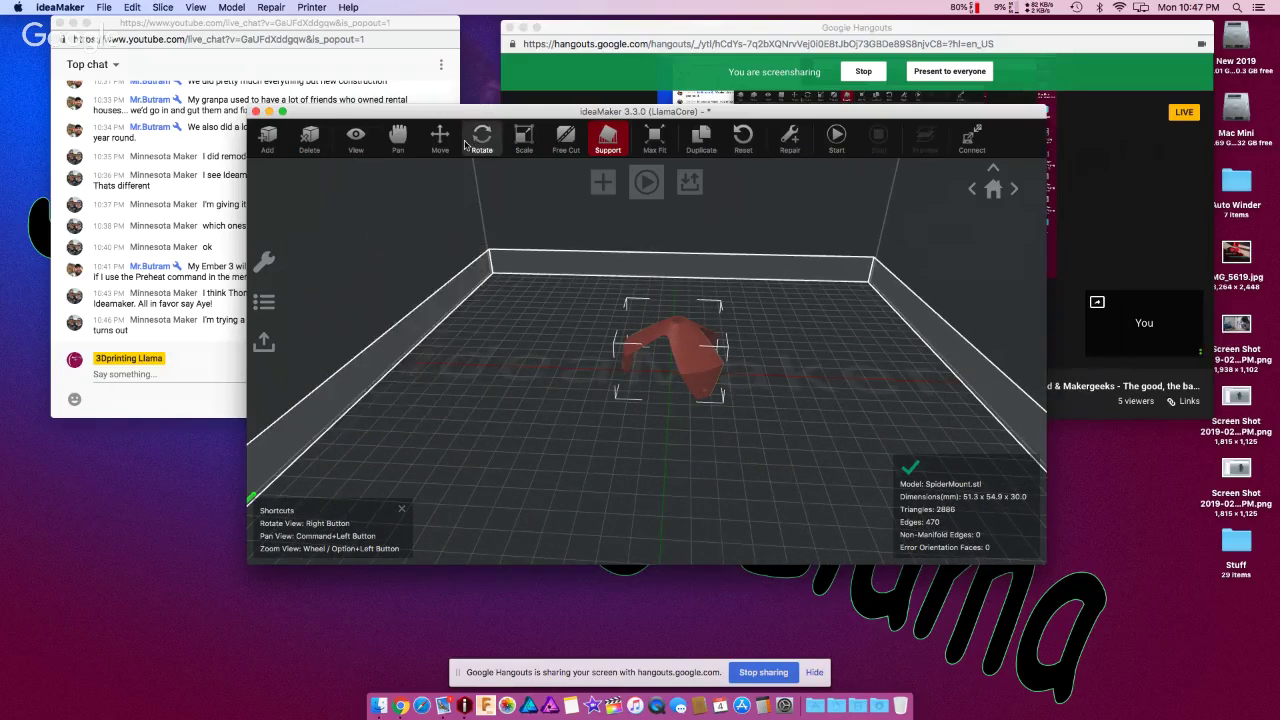
left_click(524, 140)
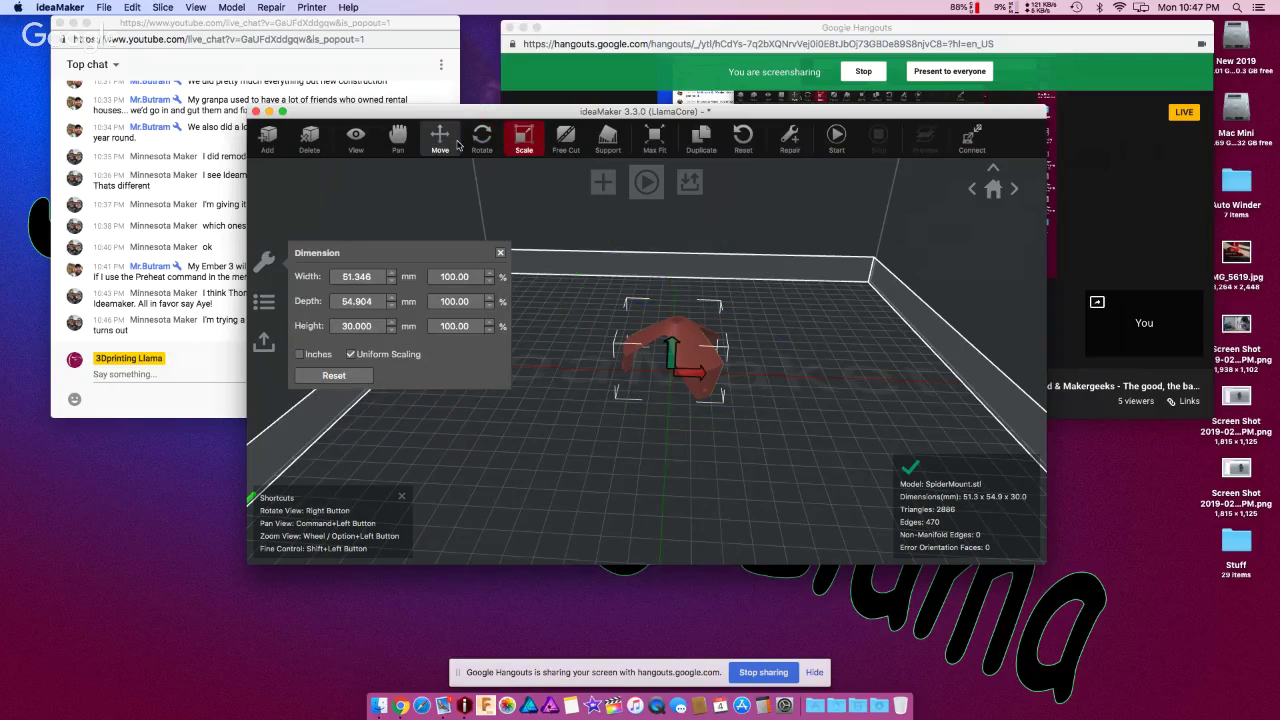
- Move the SpiderMount model to about X 62.8 mm, Y 57.8 mm, and centre it on the platform again
left_click(455, 144)
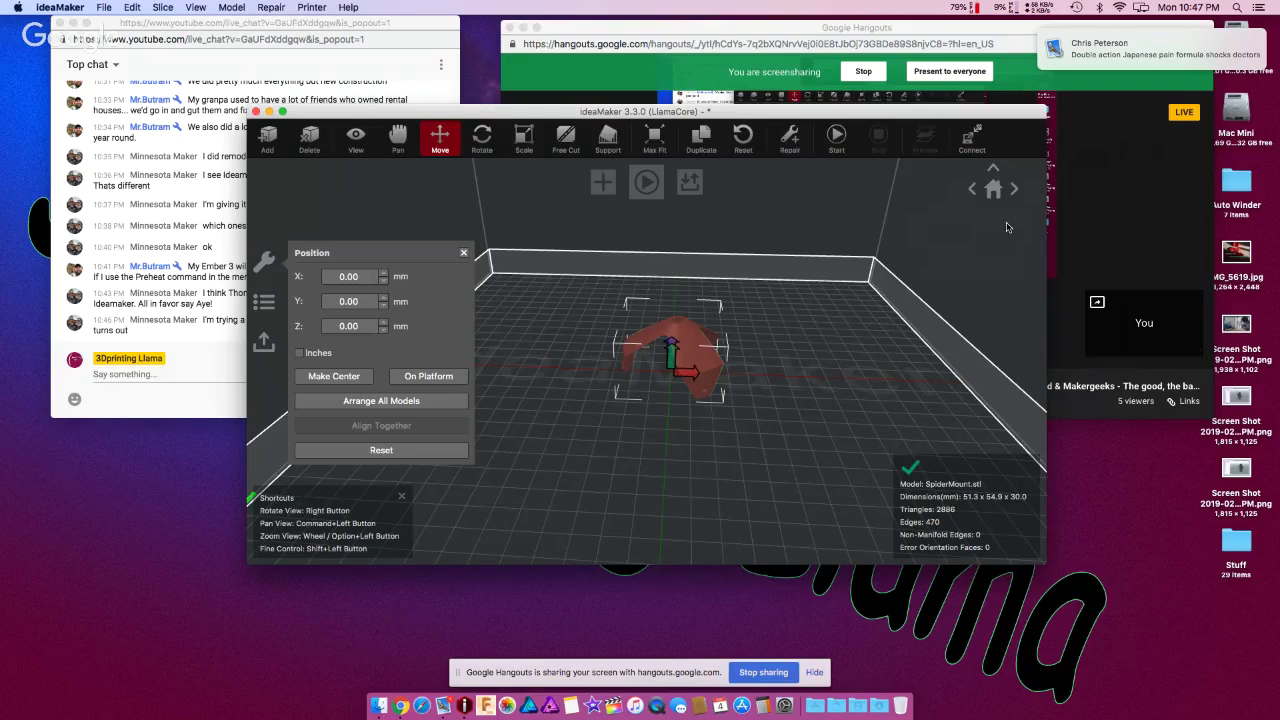
left_click_drag(701, 336, 780, 310)
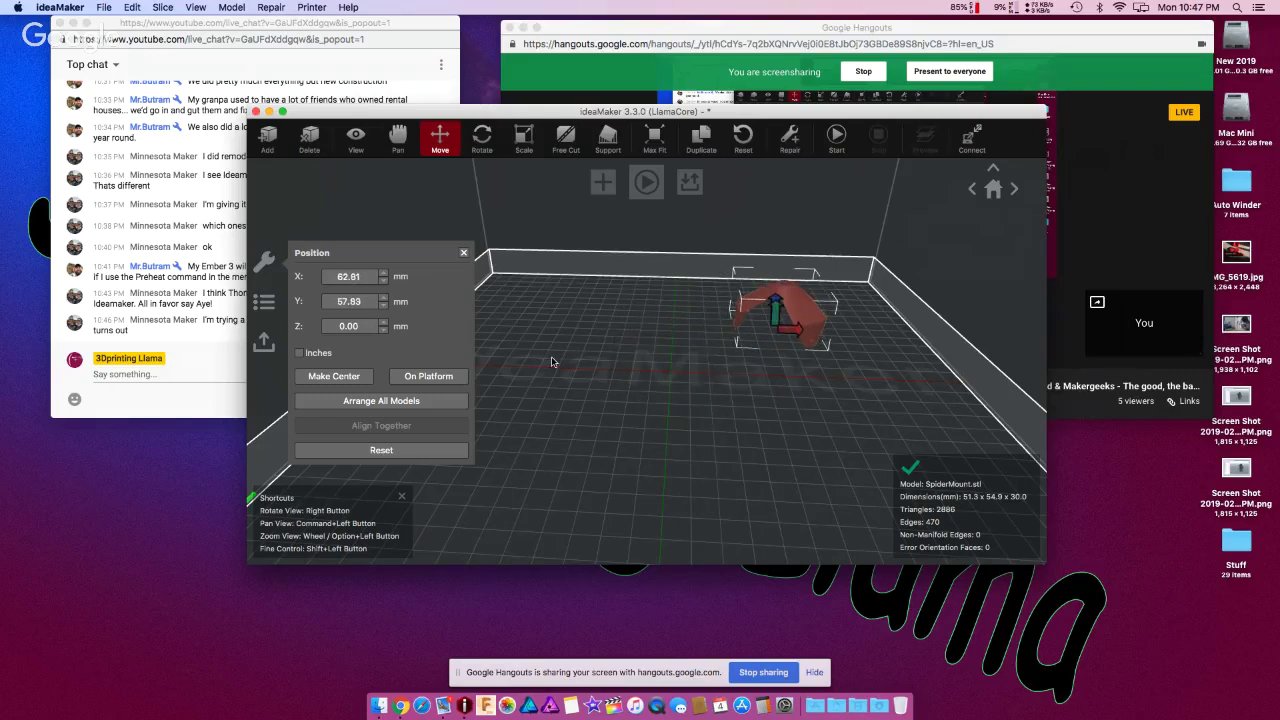
left_click(370, 377)
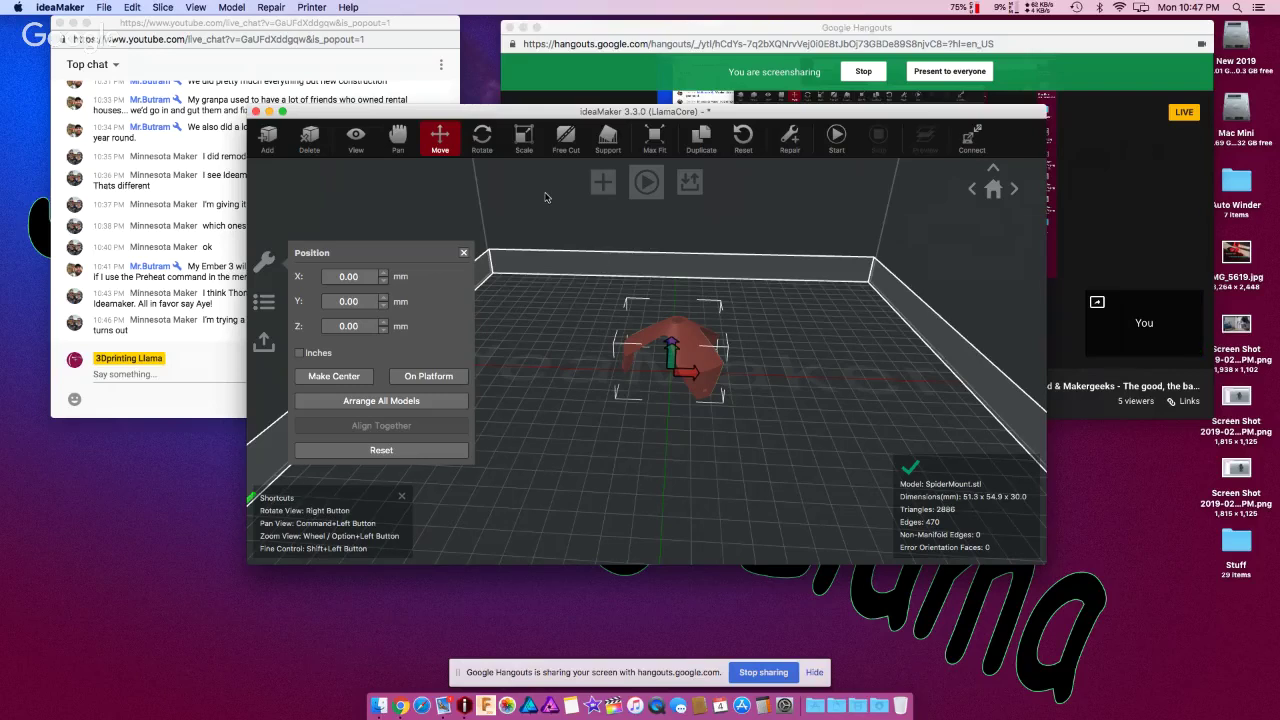
- Lower the Free Cut plane through the SpiderMount model to about Z 18.2 mm, reset the plane and close its settings
left_click(565, 142)
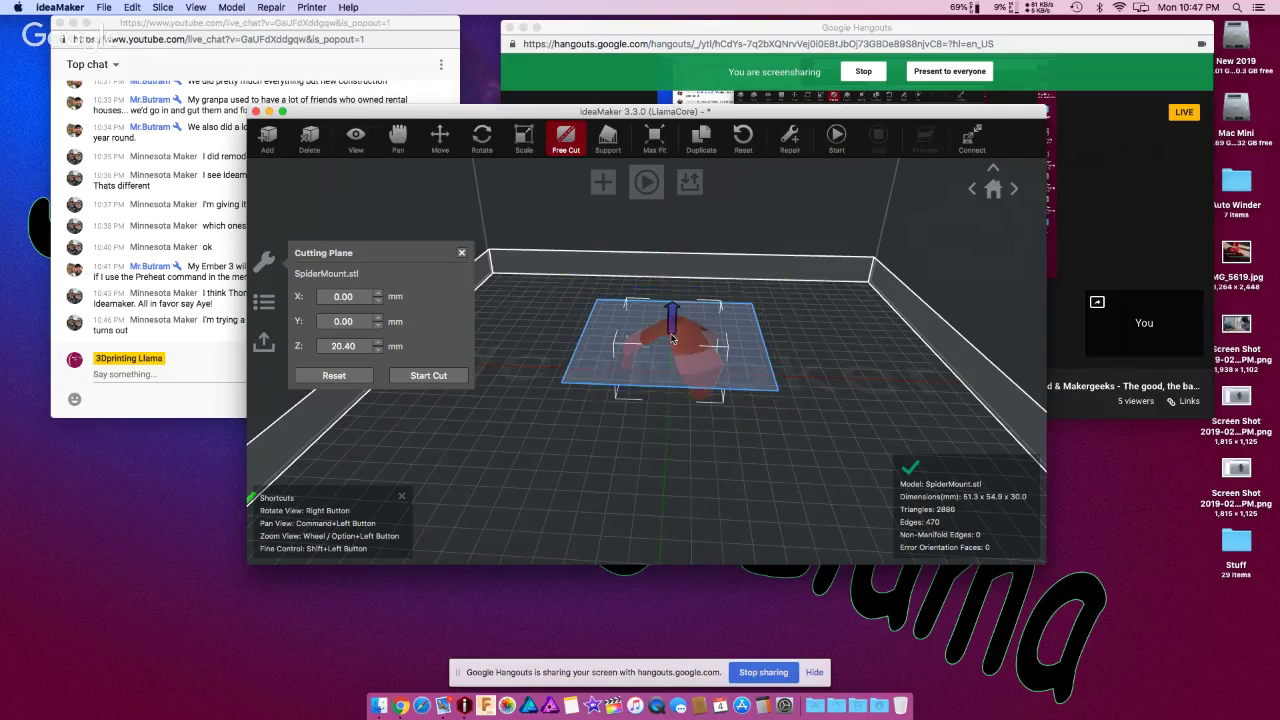
left_click_drag(672, 340, 673, 349)
right_click_drag(615, 467, 561, 271)
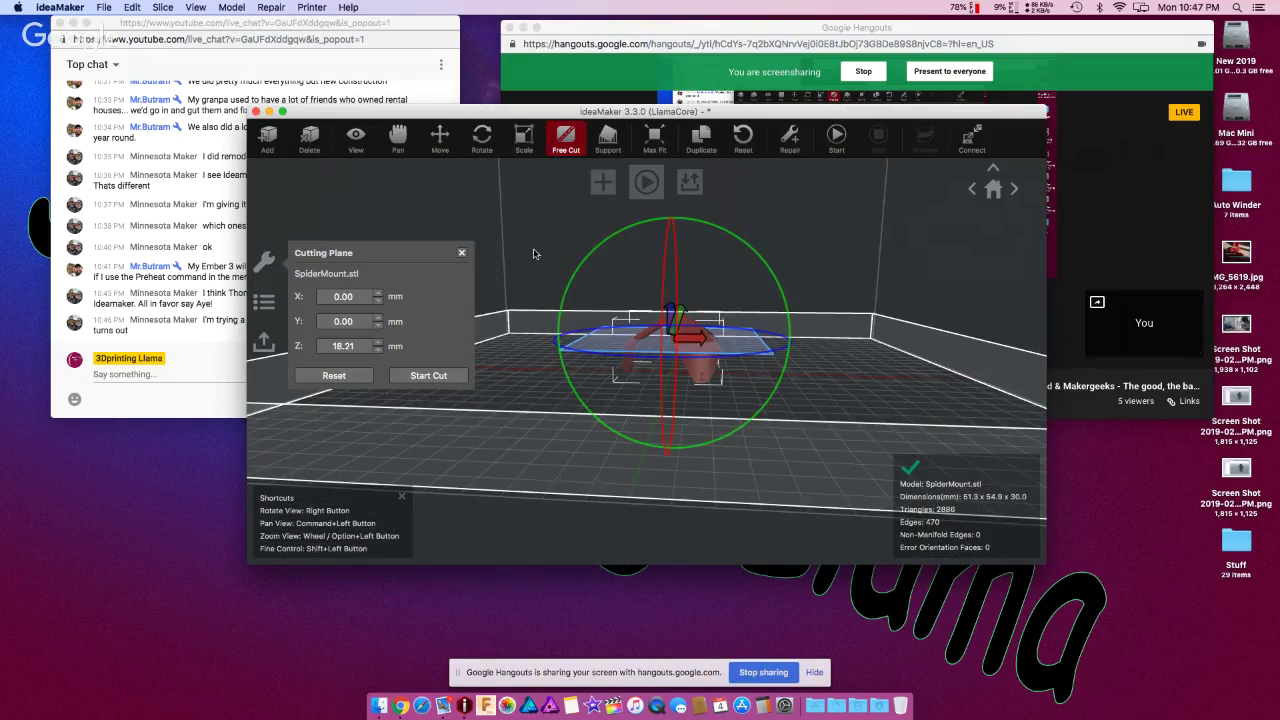
right_click_drag(534, 254, 634, 342)
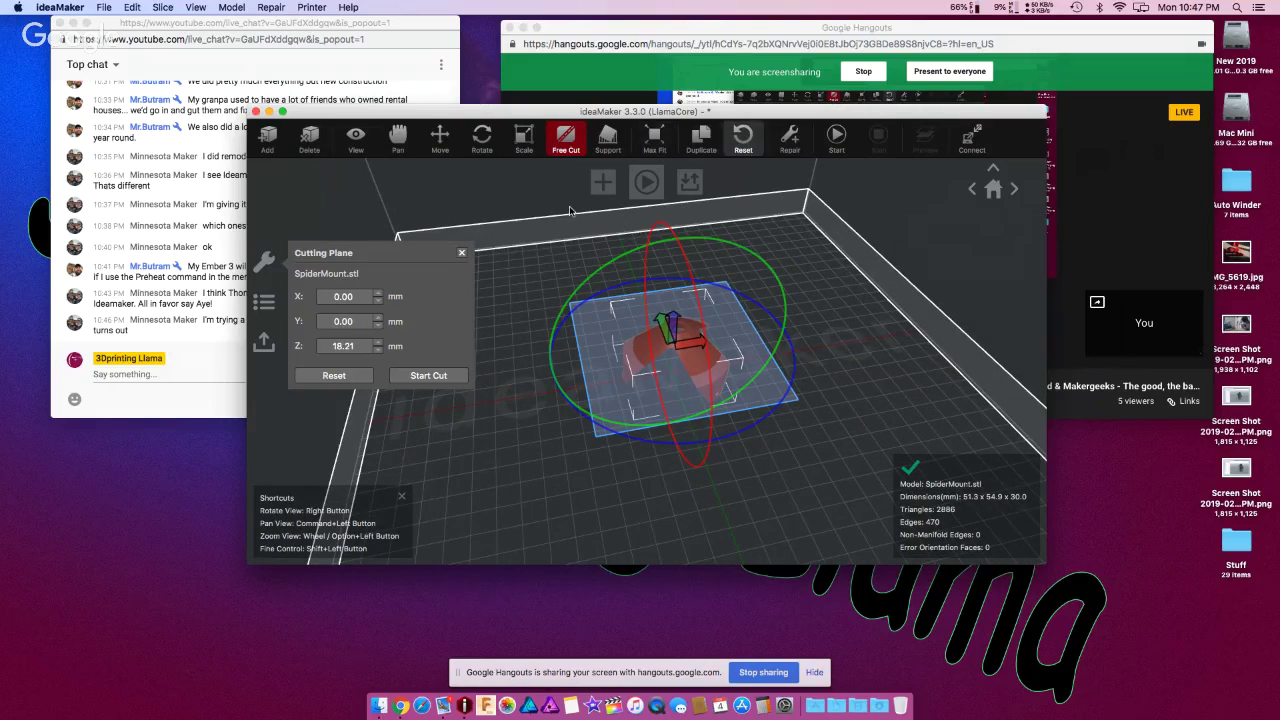
left_click(336, 375)
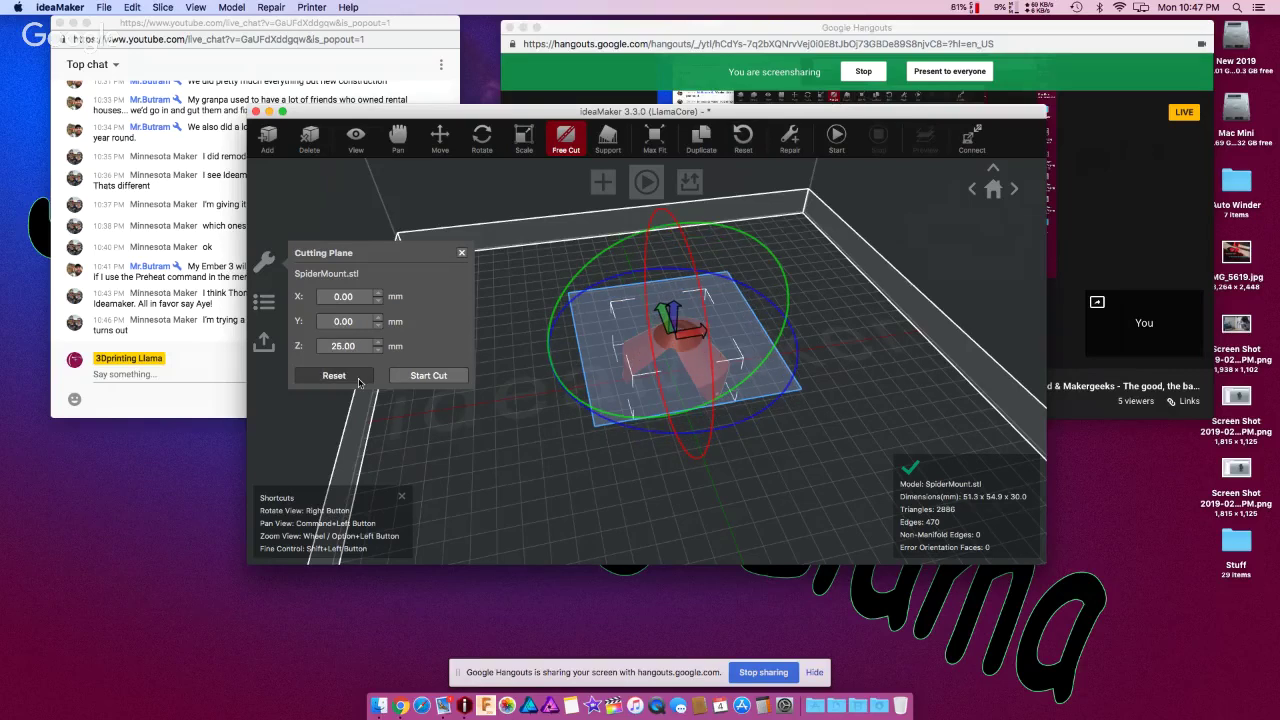
left_click(462, 254)
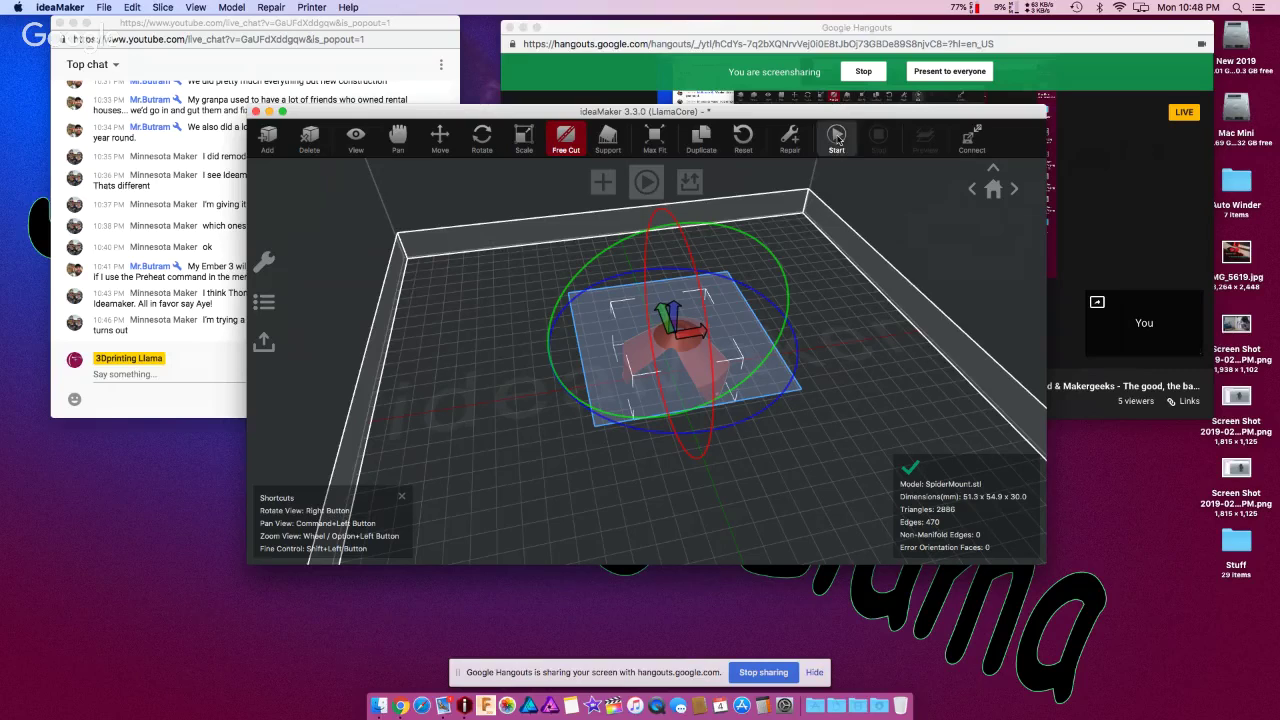
- Look at the template selection for slicing and the model's extruder and color information, closing both without changes
left_click(838, 141)
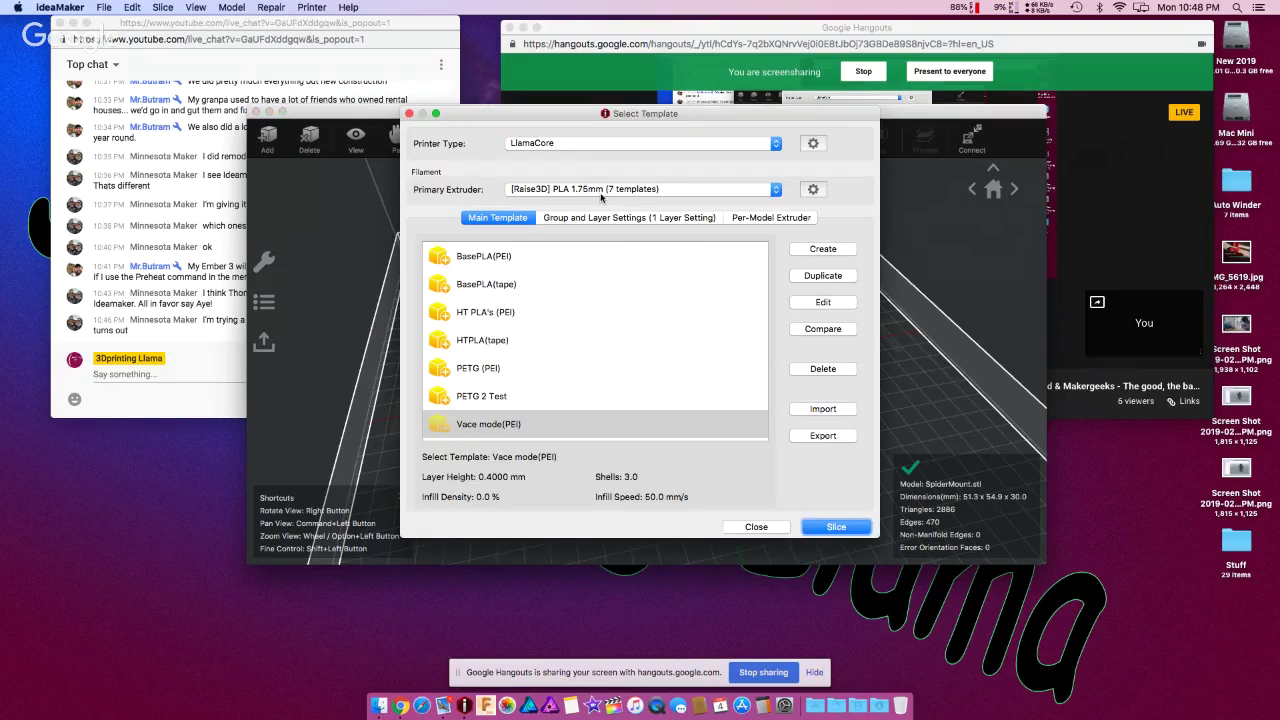
left_click_drag(567, 123, 611, 473)
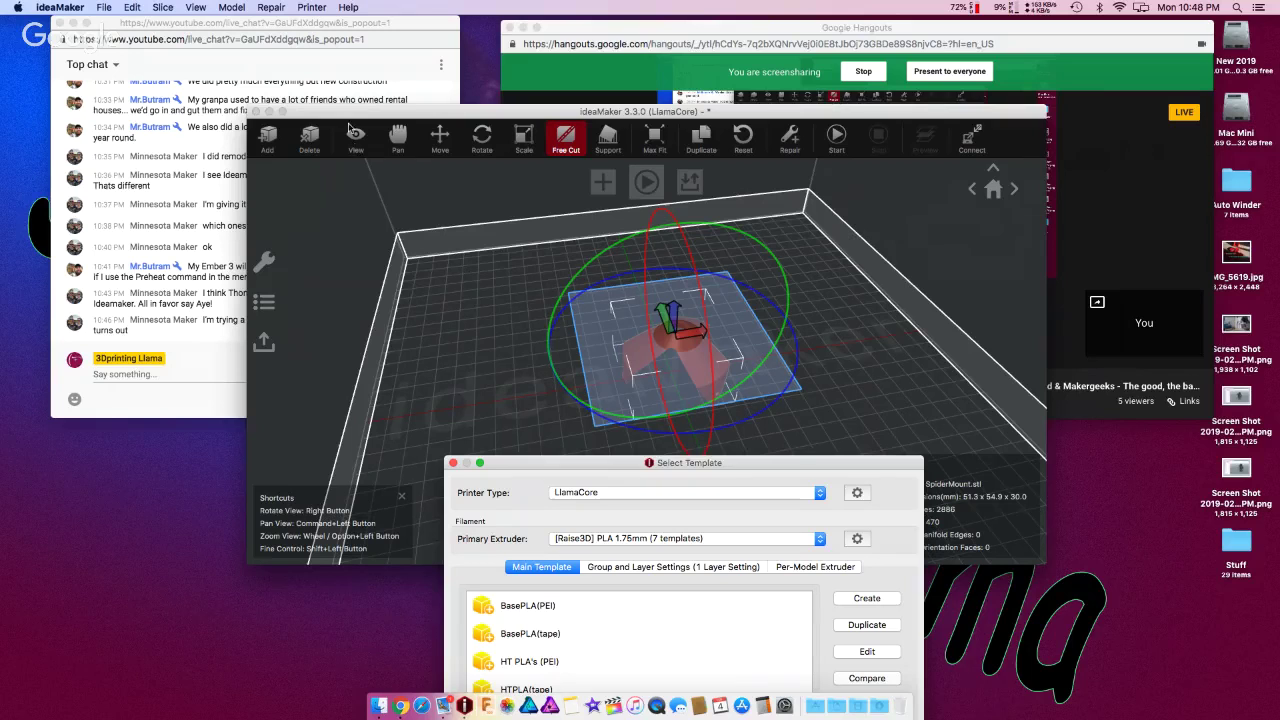
left_click(453, 465)
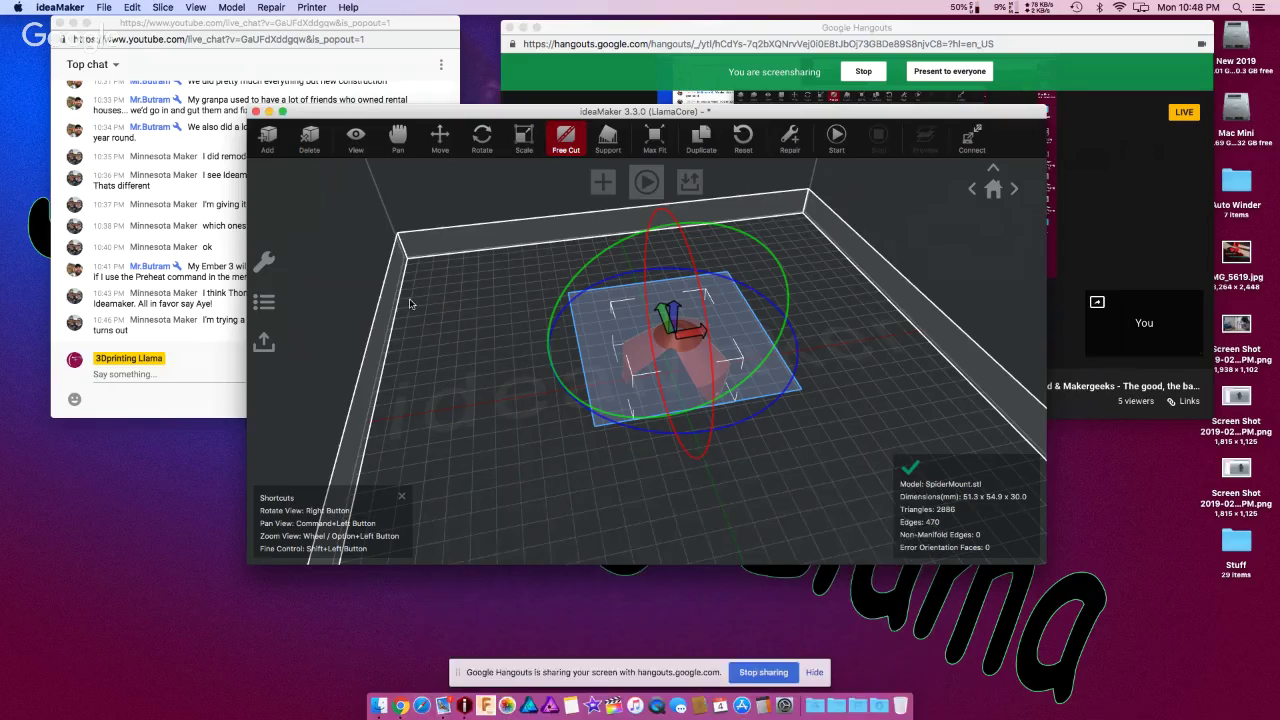
left_click(353, 142)
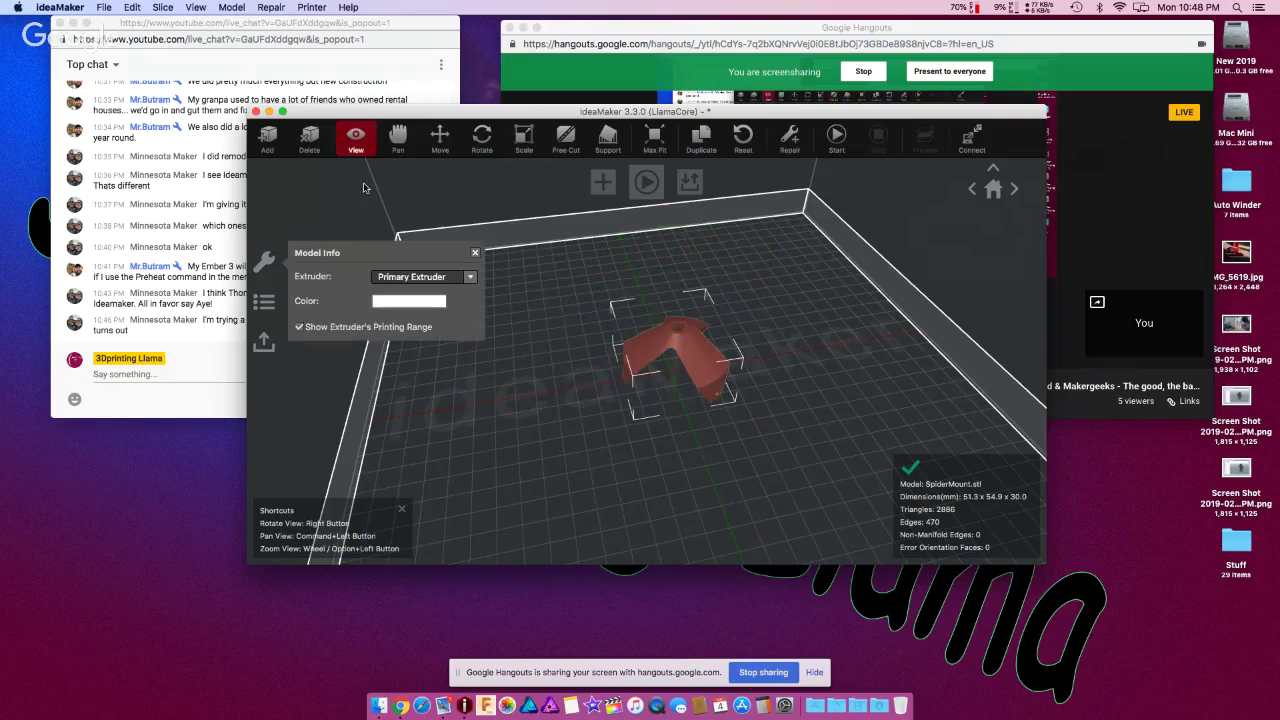
left_click(474, 255)
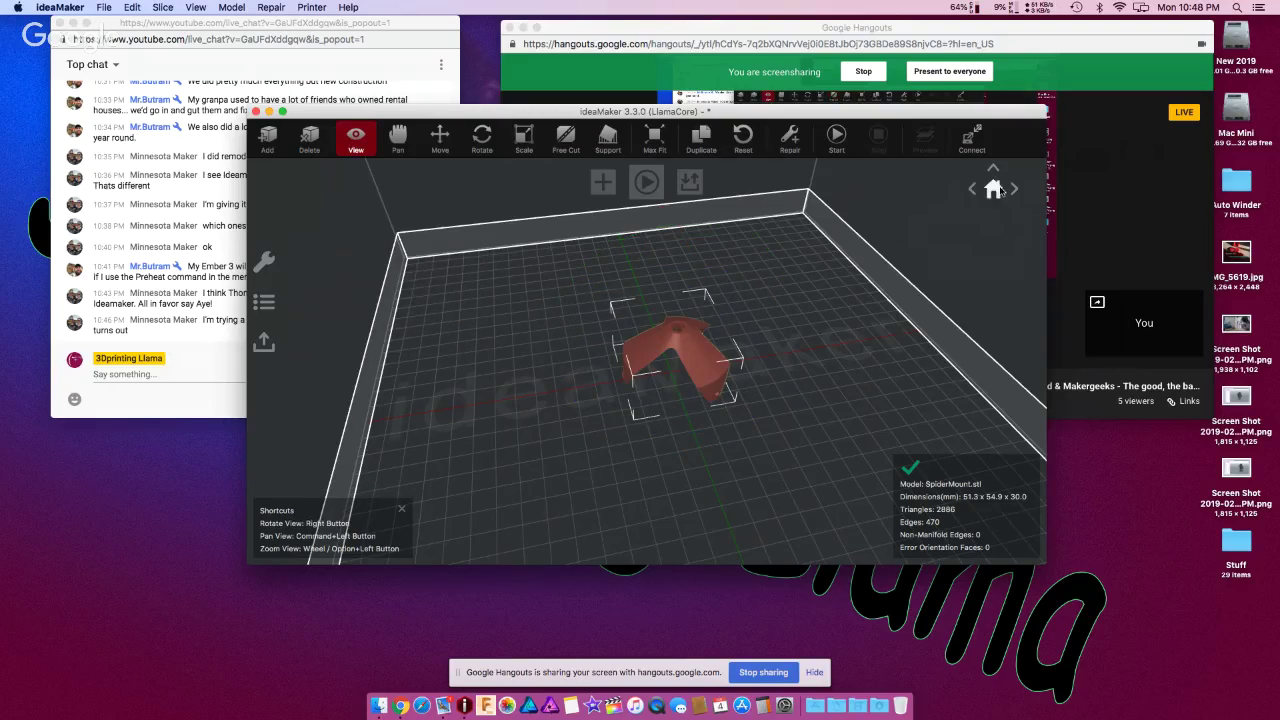
- View the SpiderMount model from the preset home, top and side viewpoints, and return to the home view
left_click(997, 190)
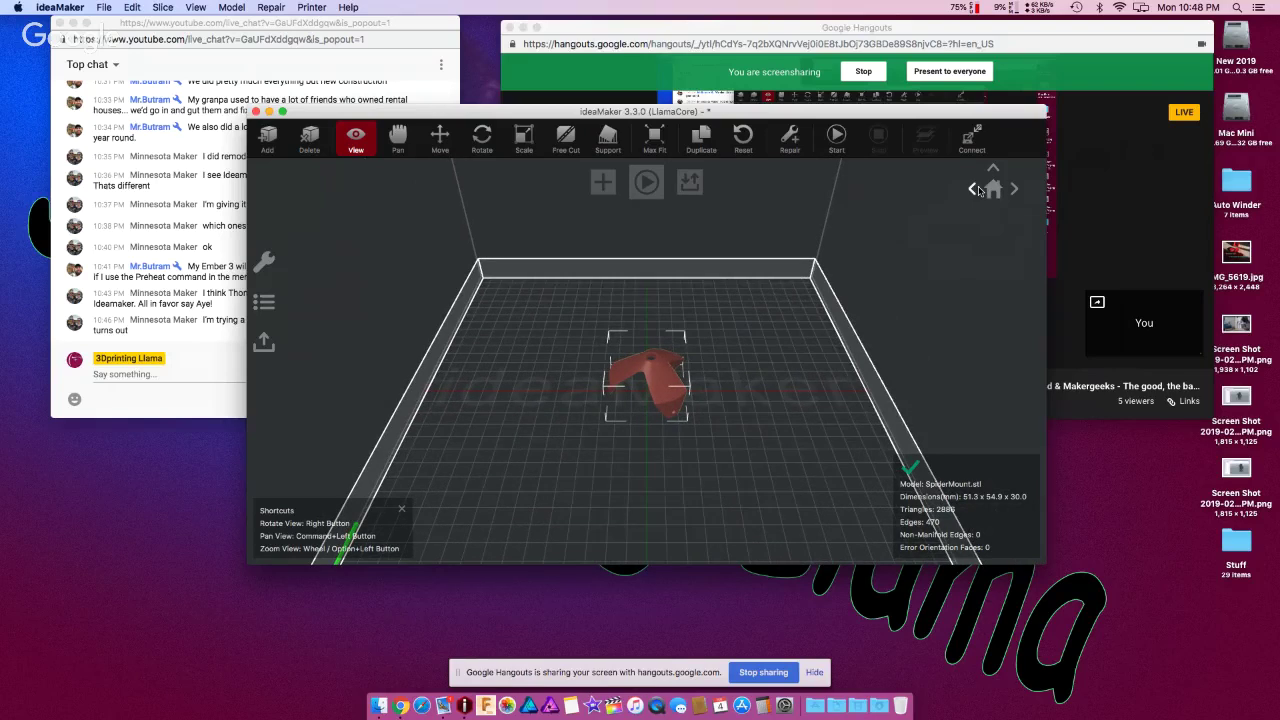
left_click(993, 172)
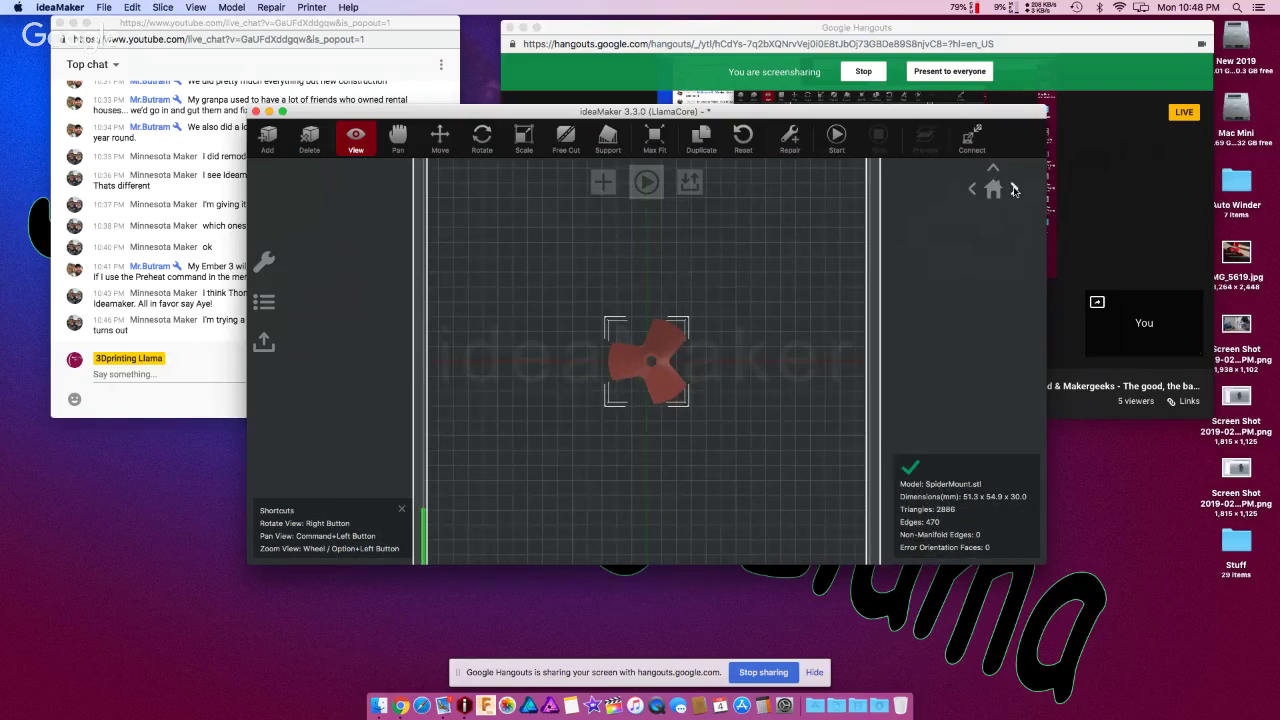
left_click(971, 189)
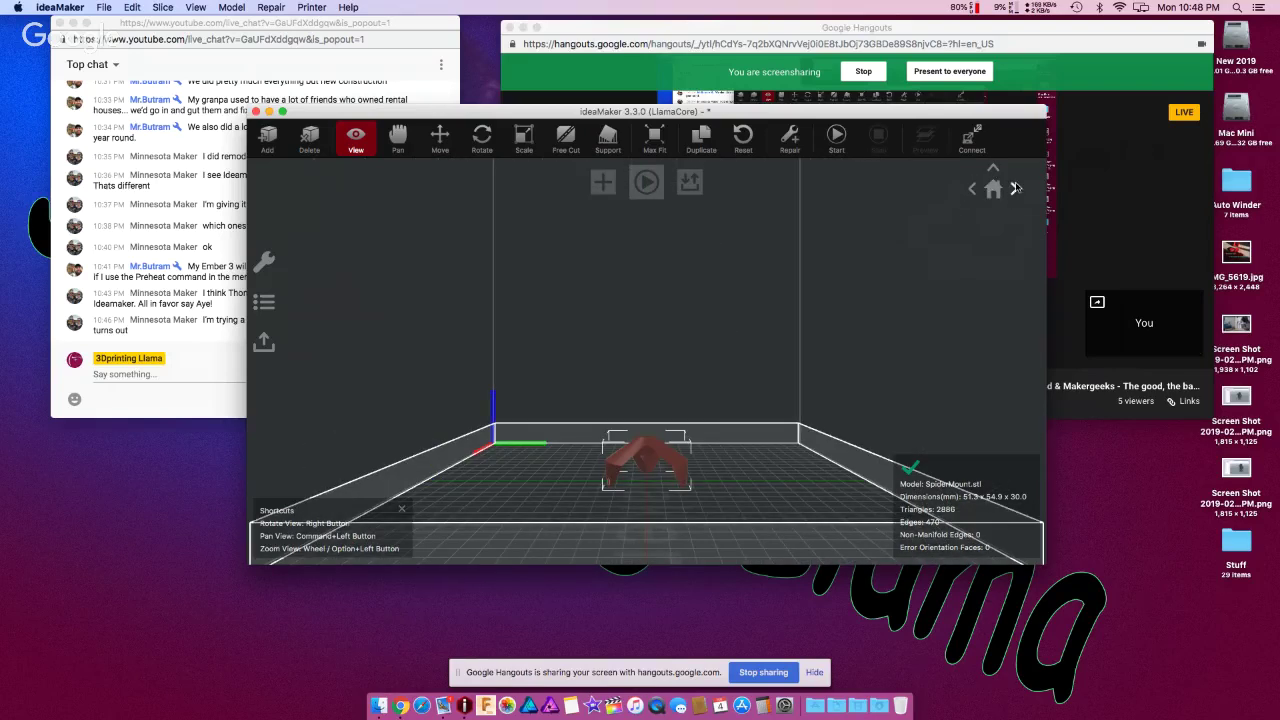
left_click(1015, 188)
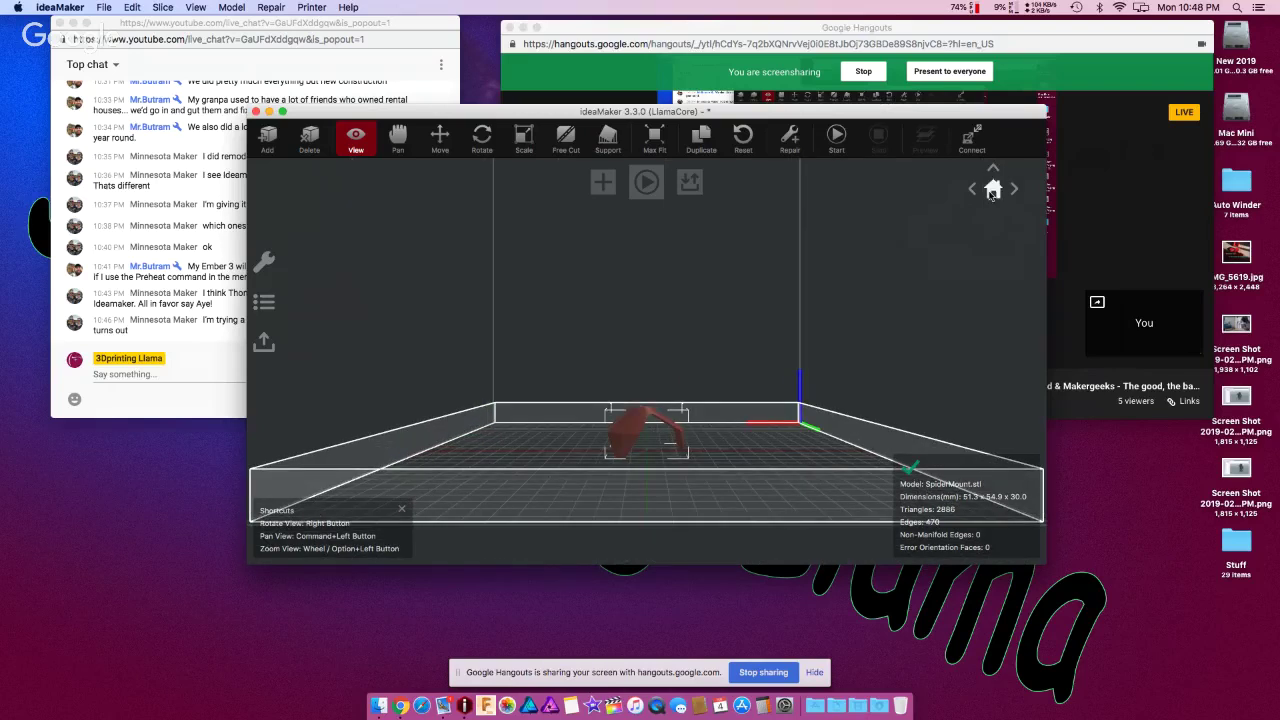
left_click(992, 191)
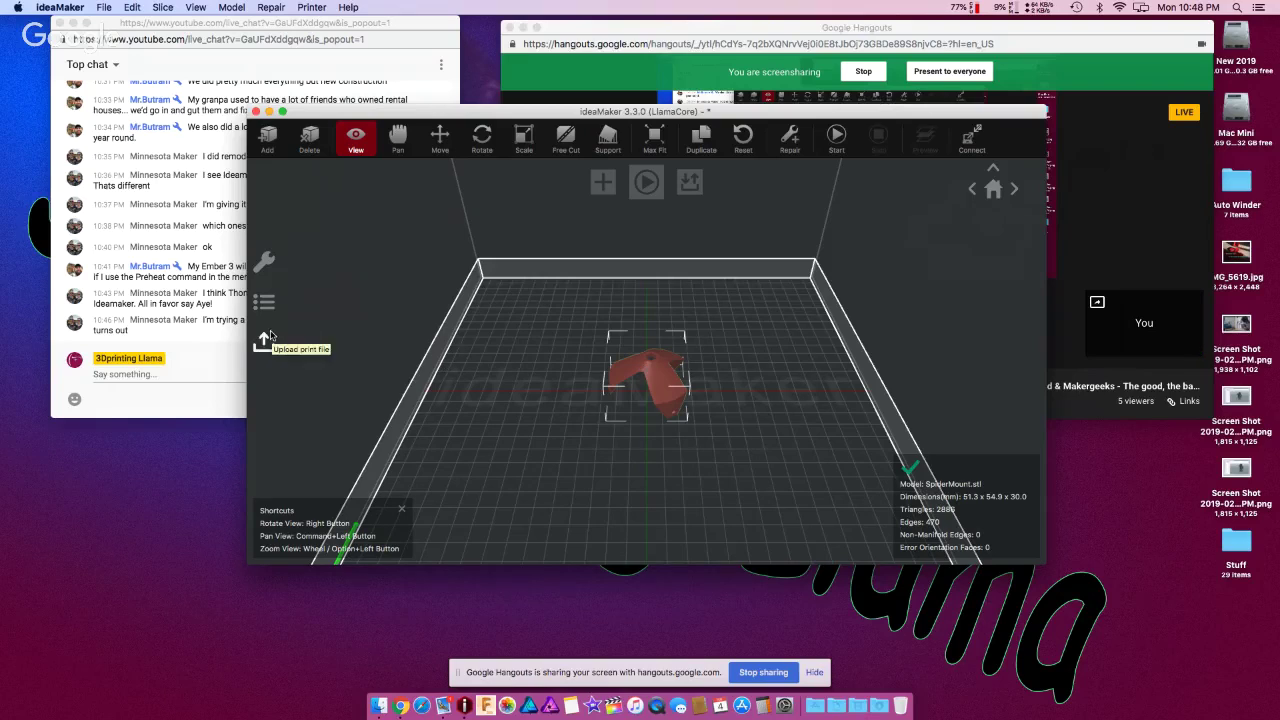
- Look at the model info and the shortcuts for adding models and slicing, and try to export the print file
left_click(266, 261)
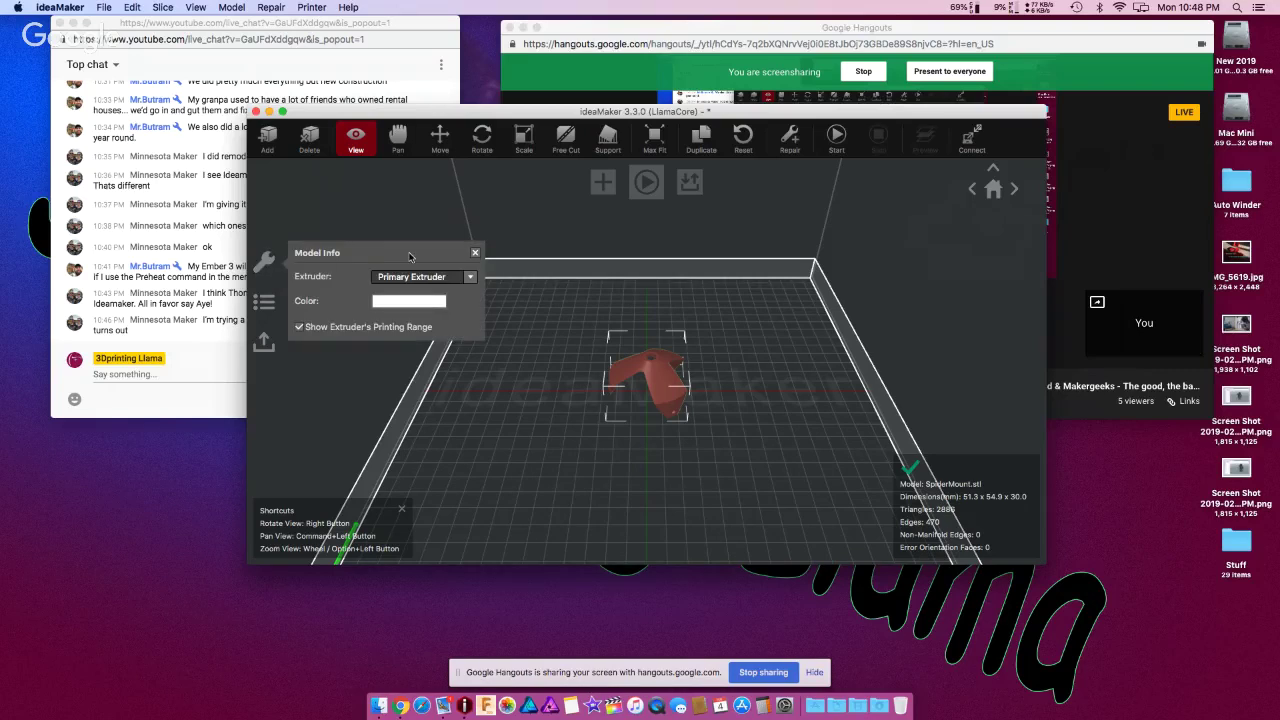
left_click(476, 254)
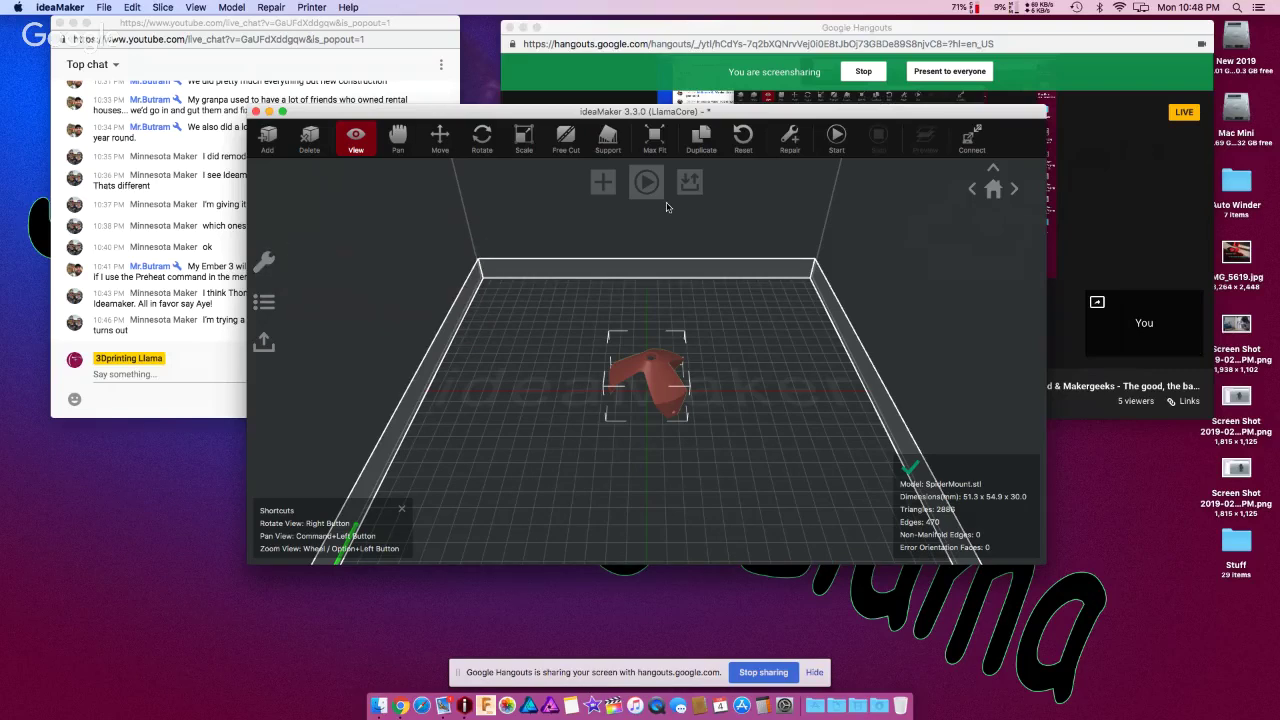
left_click(601, 184)
left_click(787, 396)
left_click(658, 190)
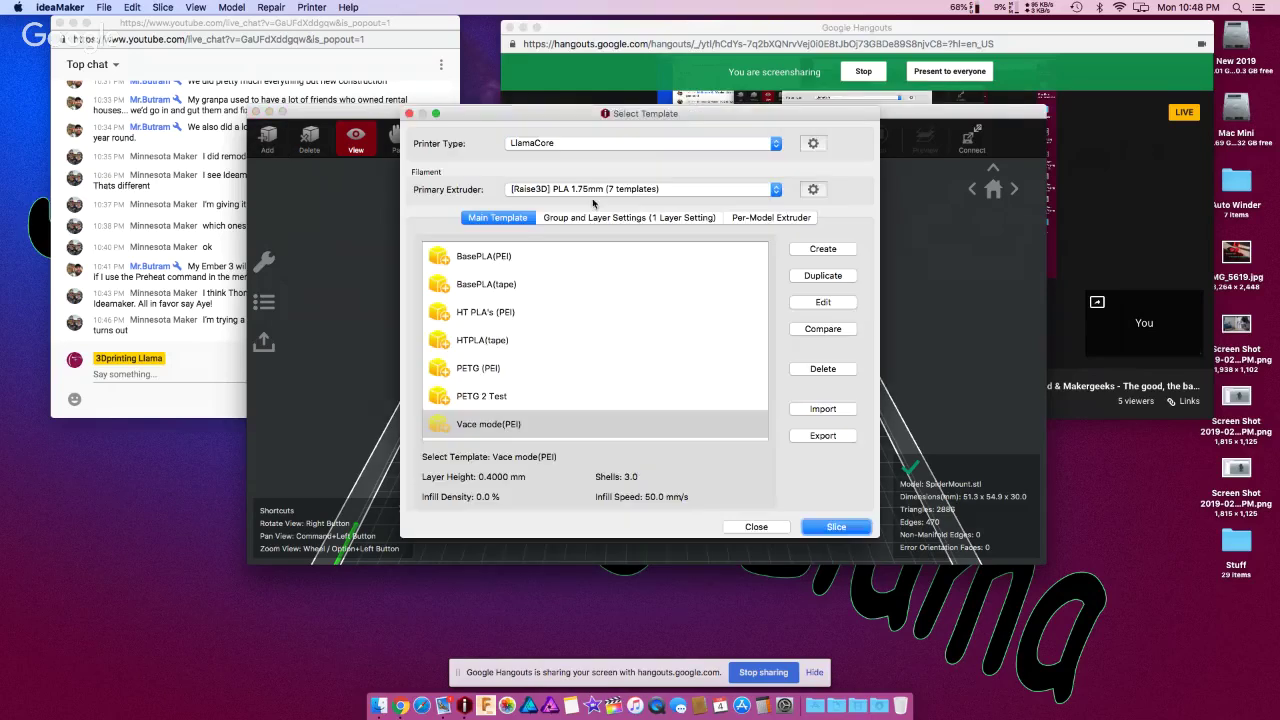
key("Escape")
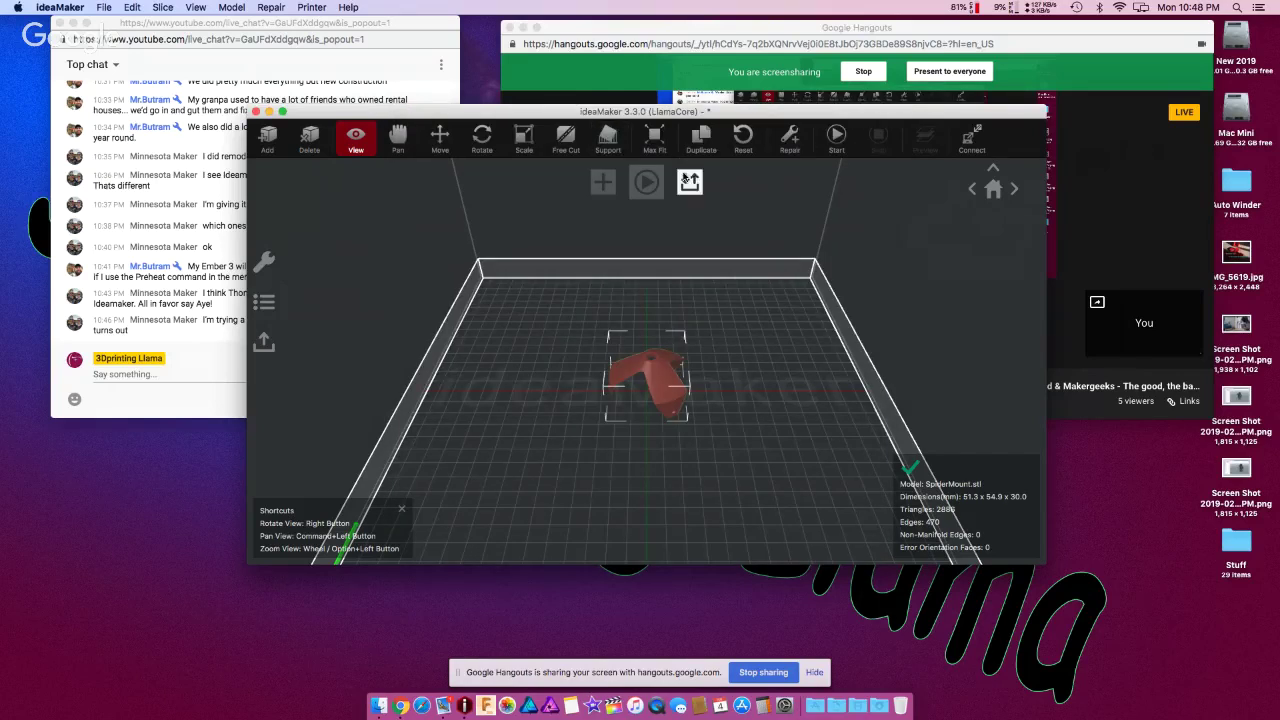
left_click(689, 182)
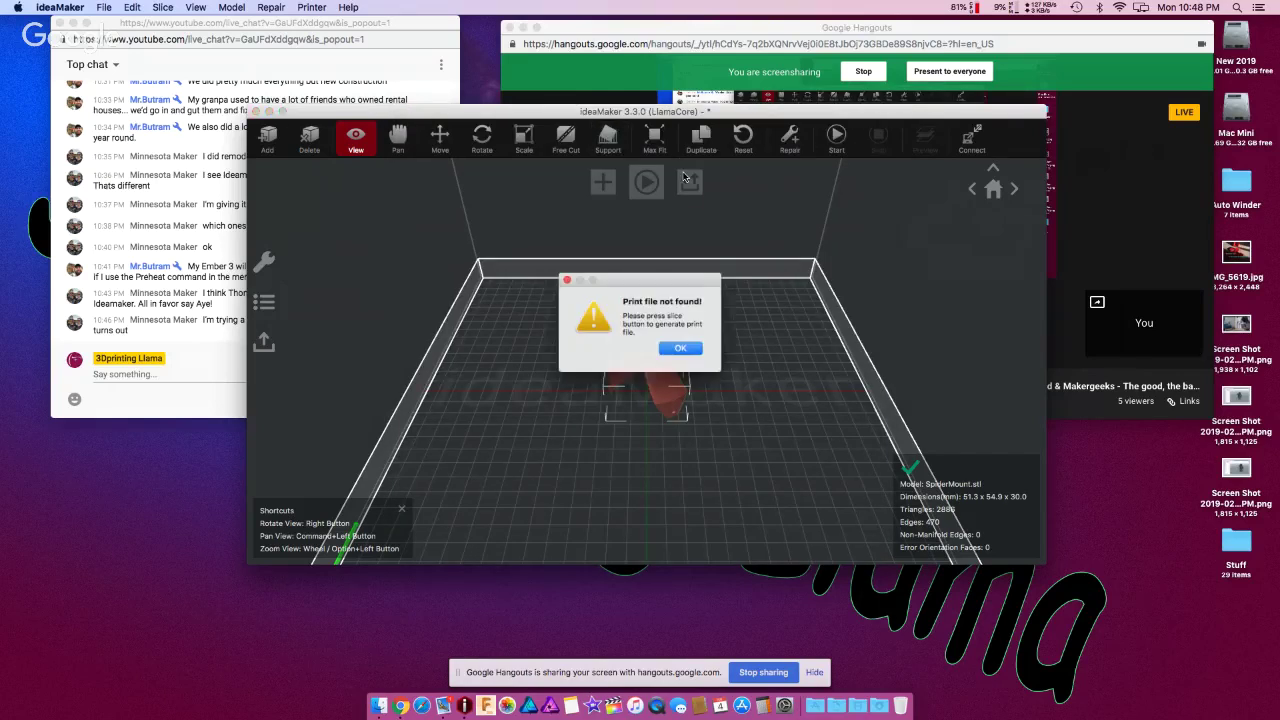
left_click(689, 351)
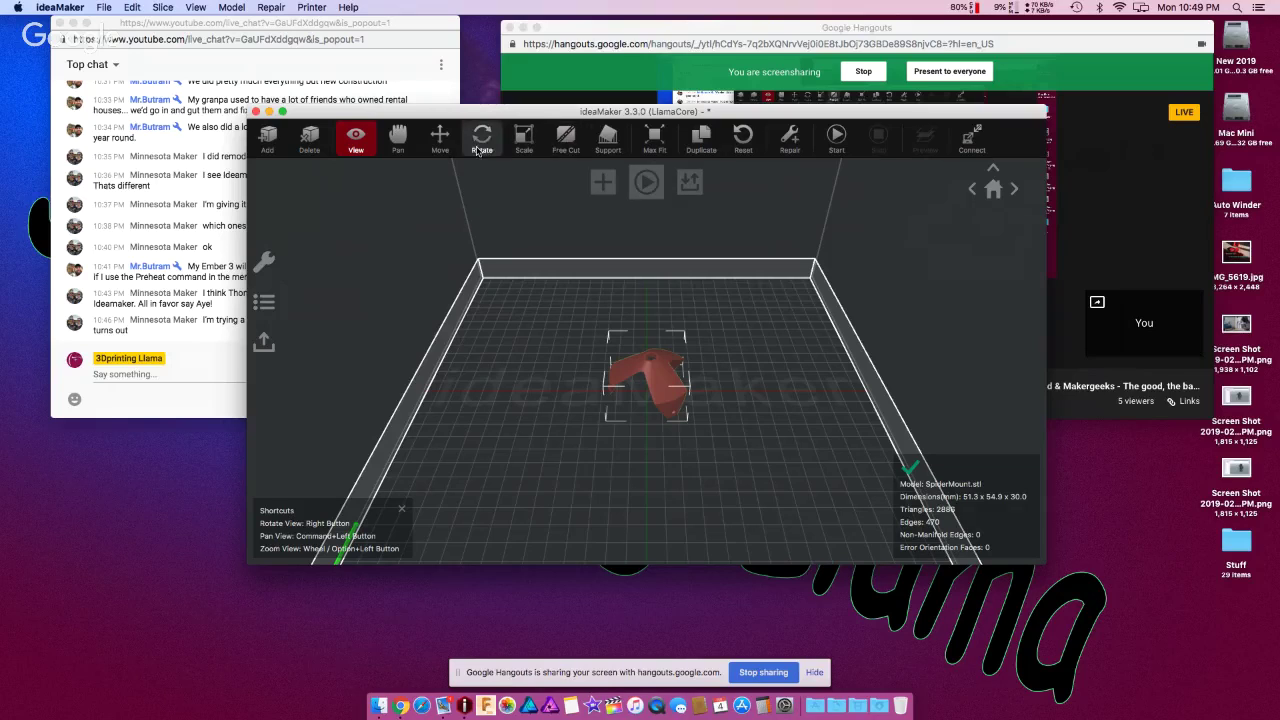
- Switch to the YouTube live chat to read the newest viewer message, and return to ideaMaker
right_click_drag(357, 228, 84, 377)
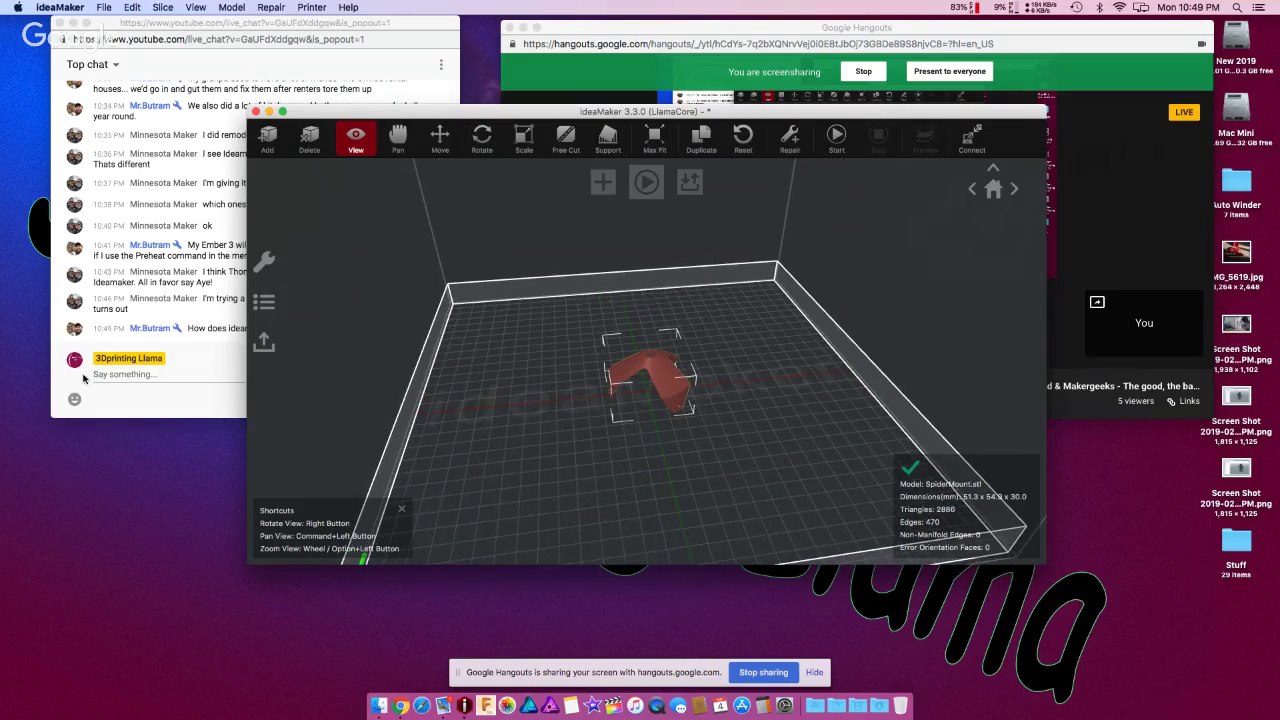
left_click(190, 362)
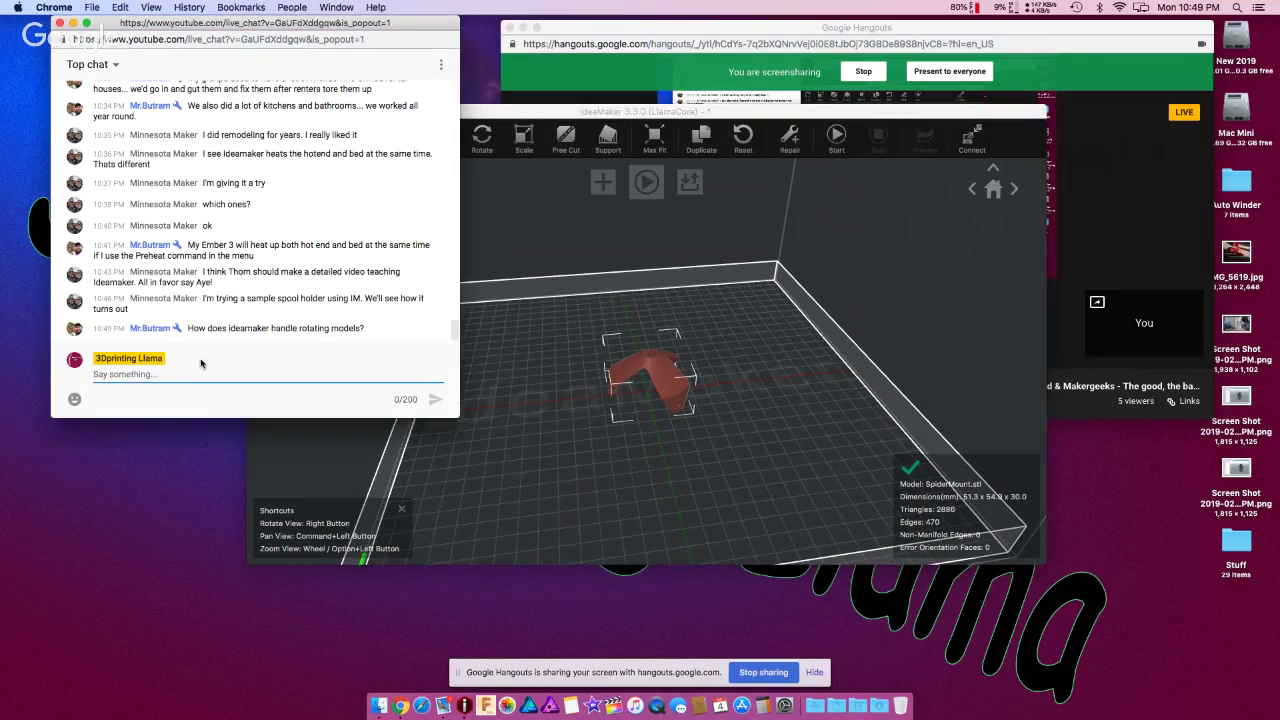
left_click(586, 403)
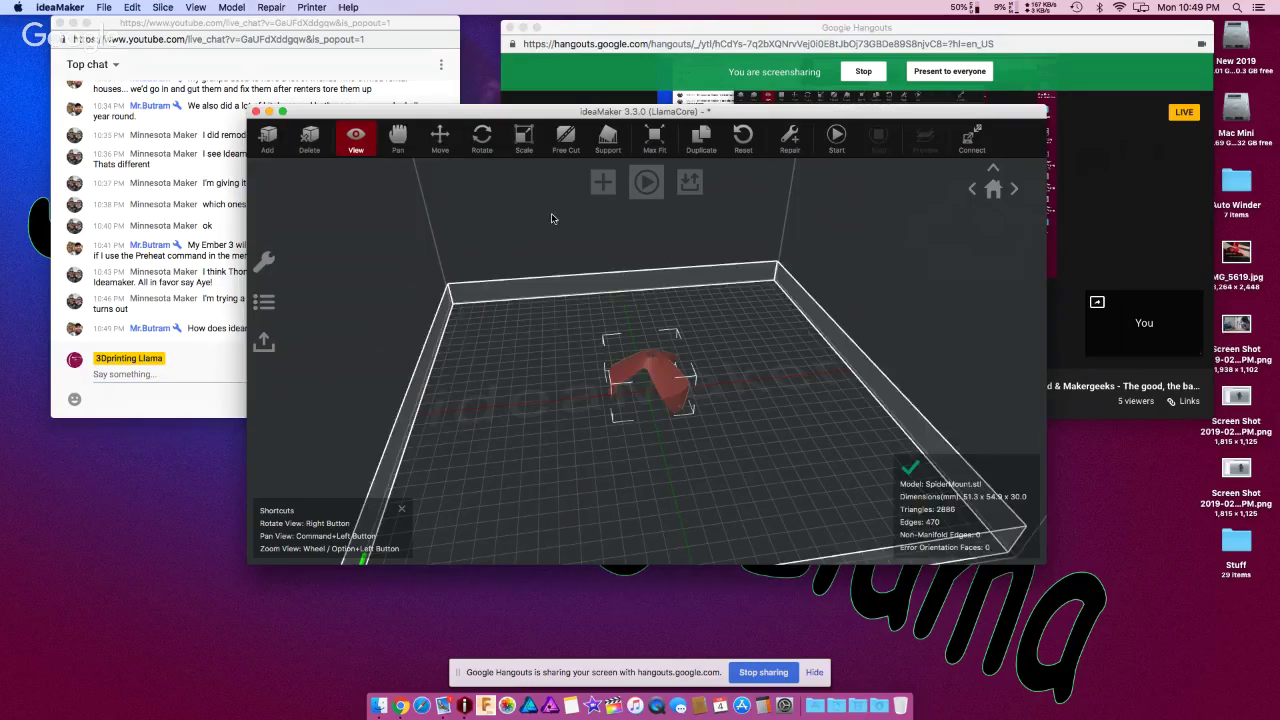
- Rotate the SpiderMount model -90° about X and back, turn it -180° about Y, and reset its rotation
key("r")
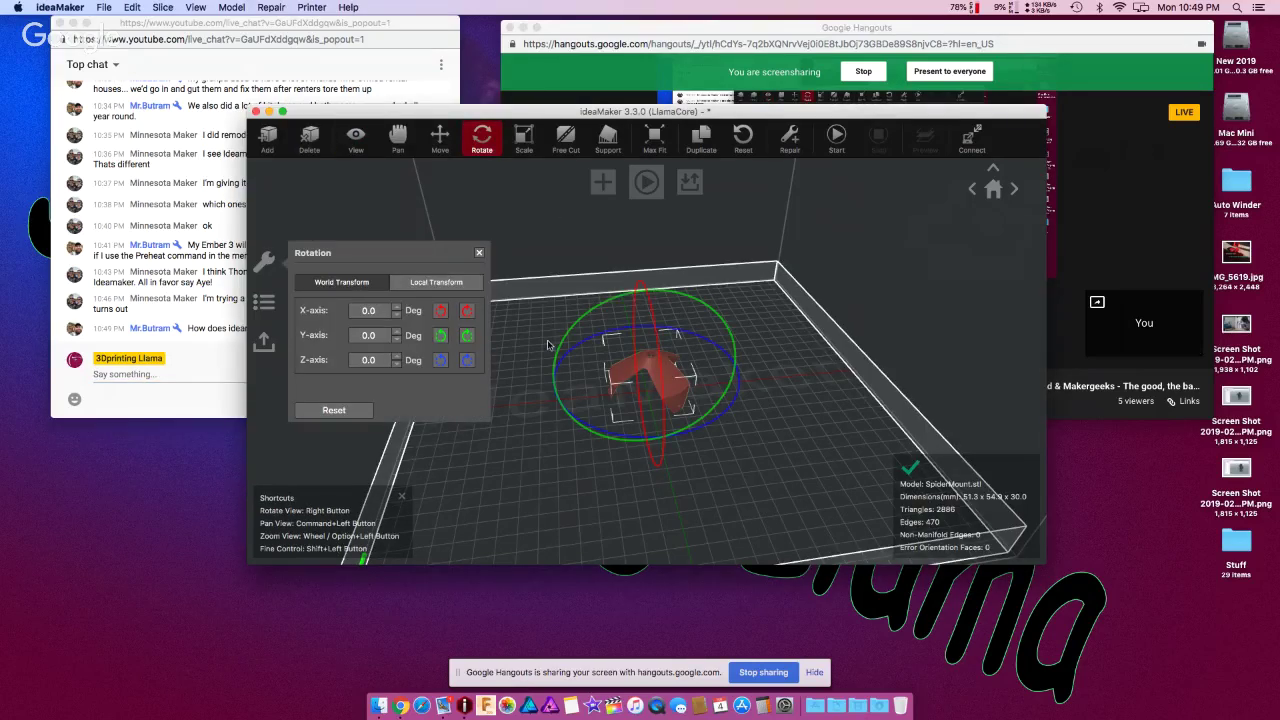
left_click(440, 311)
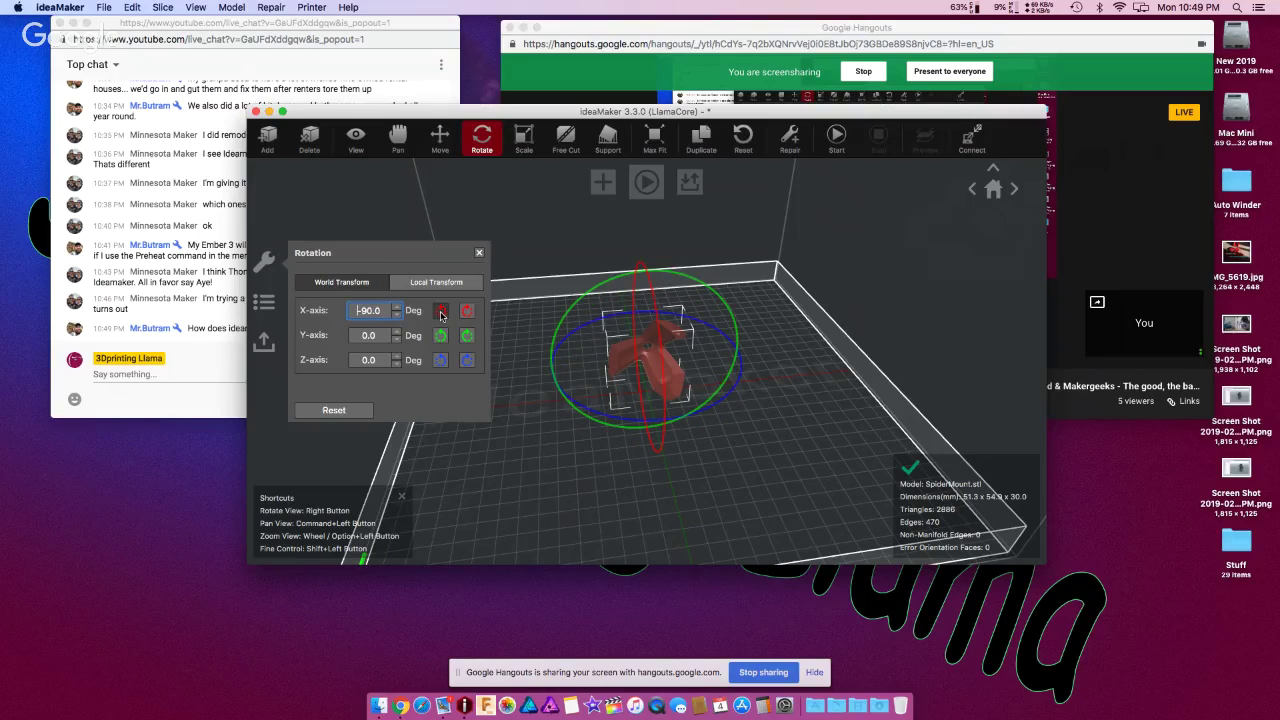
left_click(465, 312)
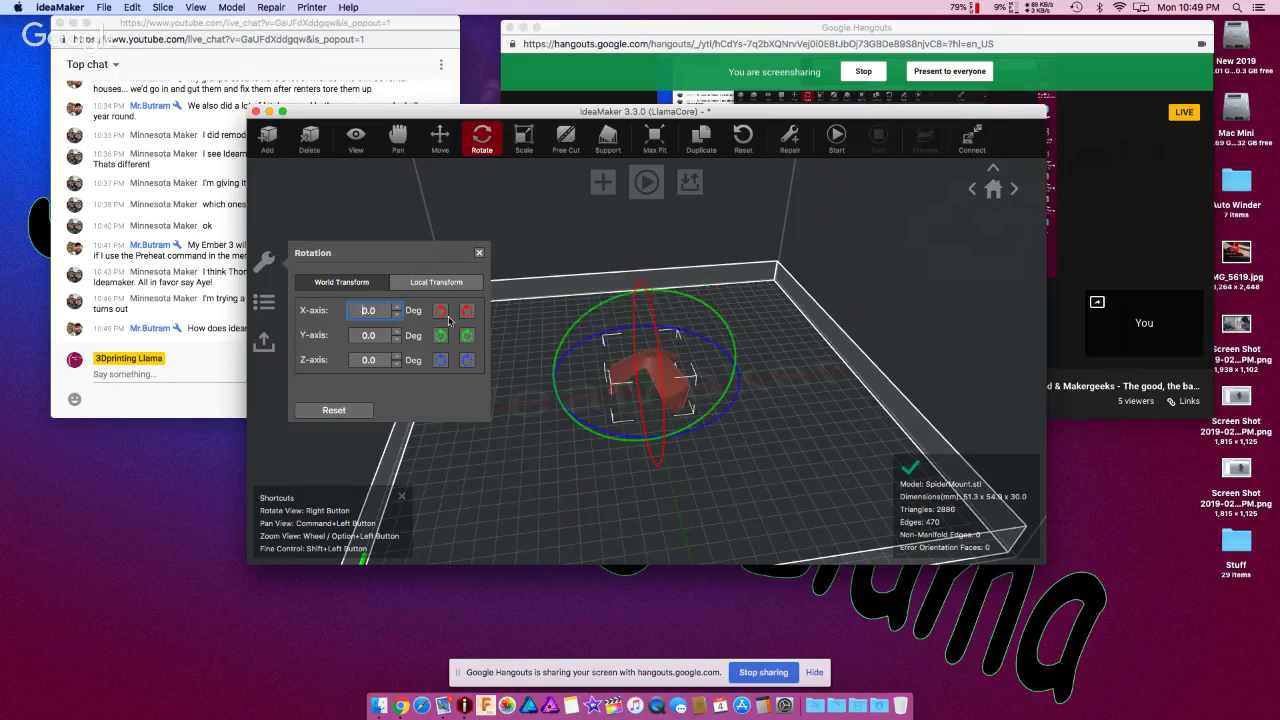
left_click(441, 336)
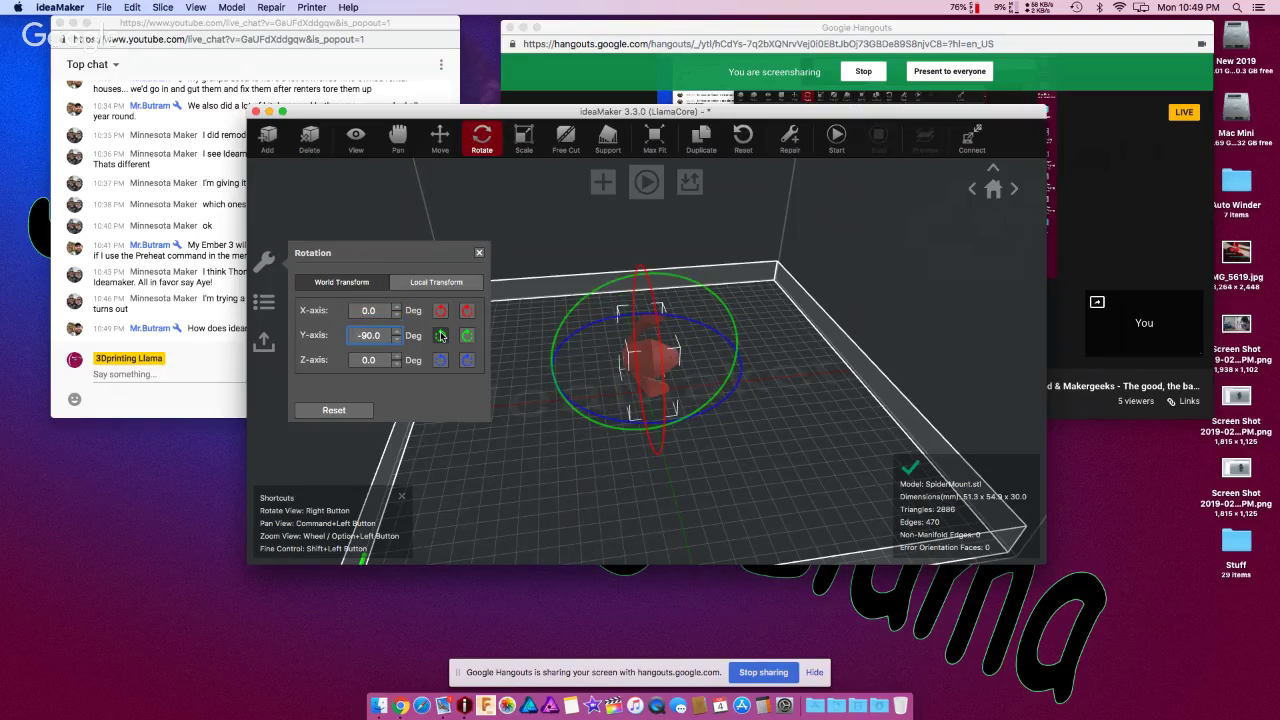
left_click(441, 336)
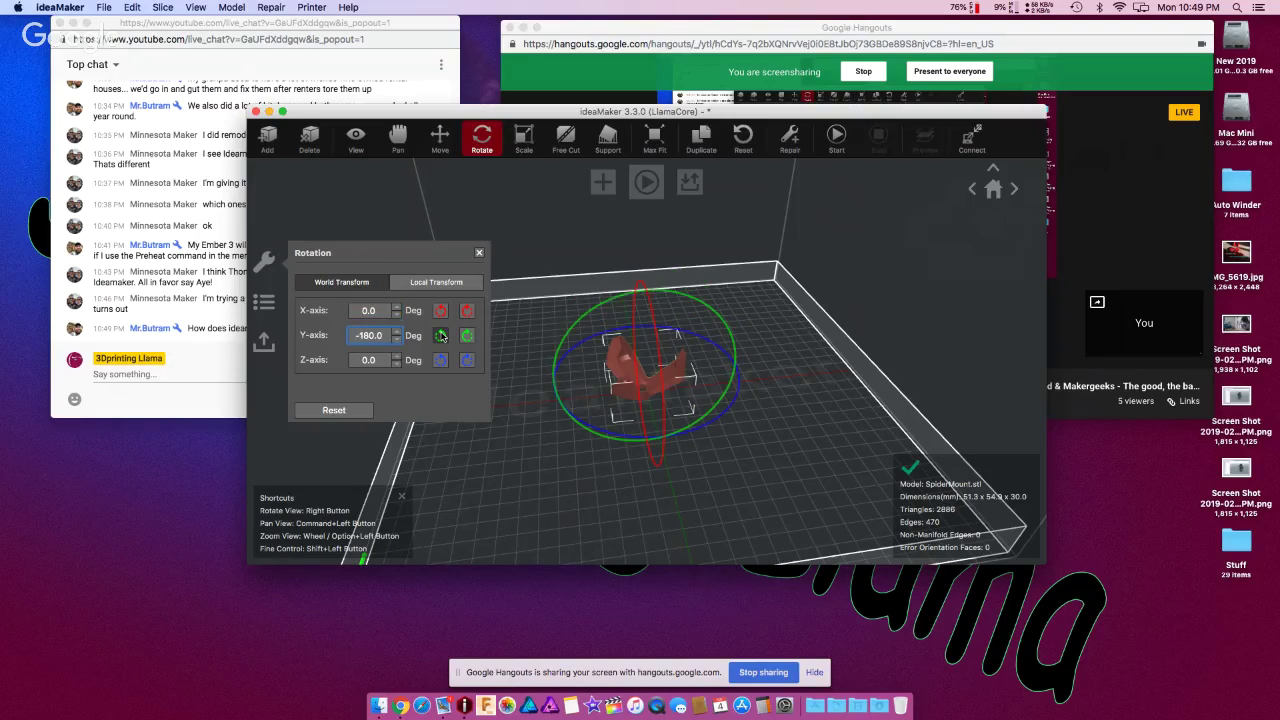
left_click(500, 345)
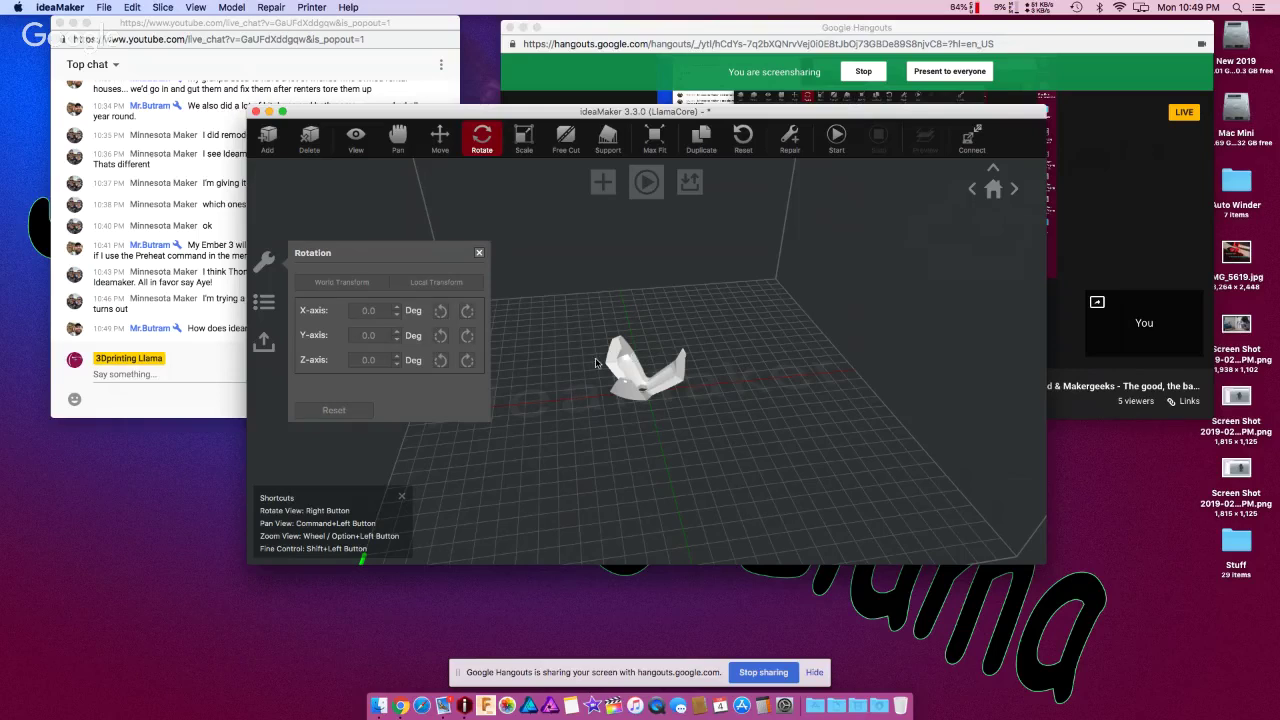
left_click(612, 360)
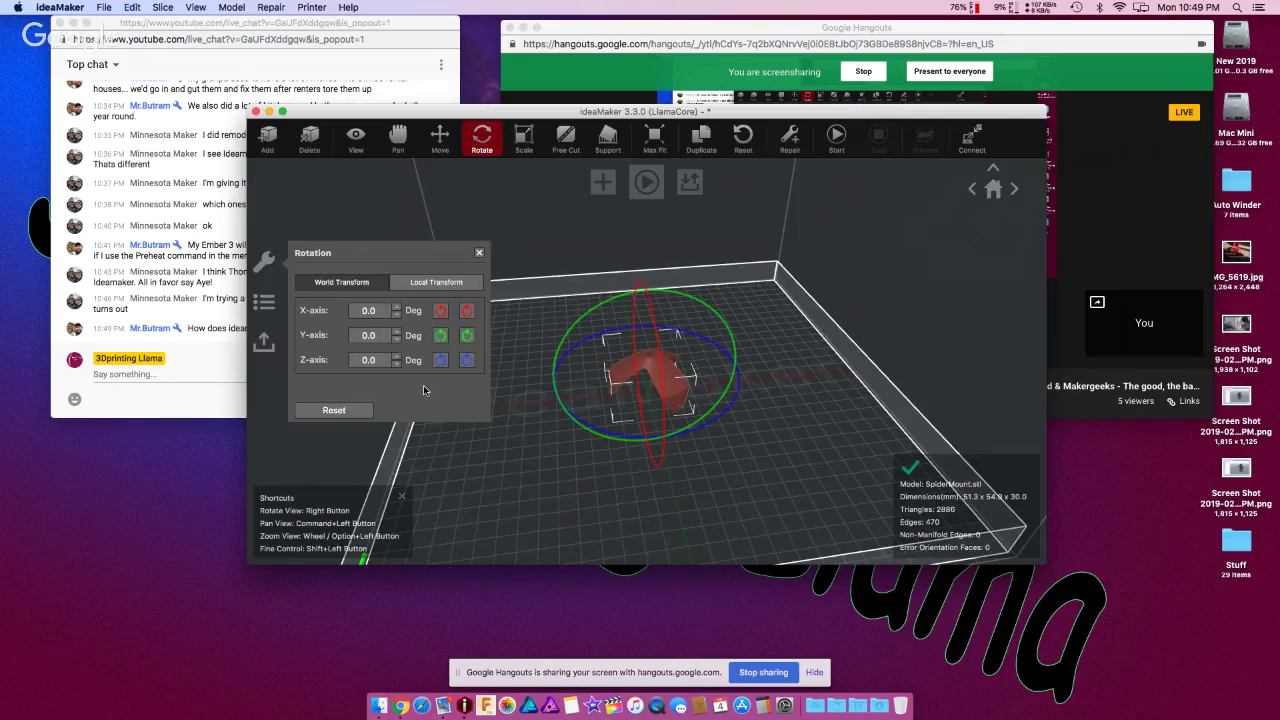
- Compare the local and world transform rotation options, and rotate the model in world mode to X 1.0° and Y -31.0°
left_click(348, 284)
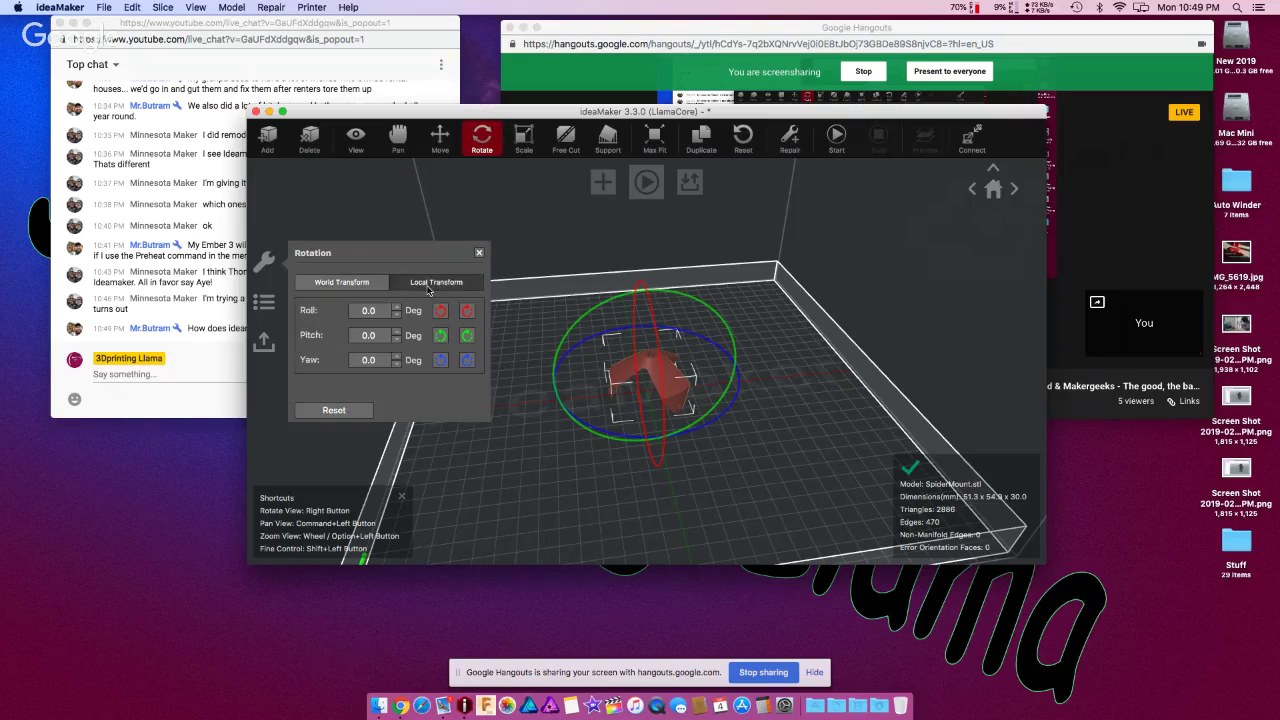
left_click(357, 283)
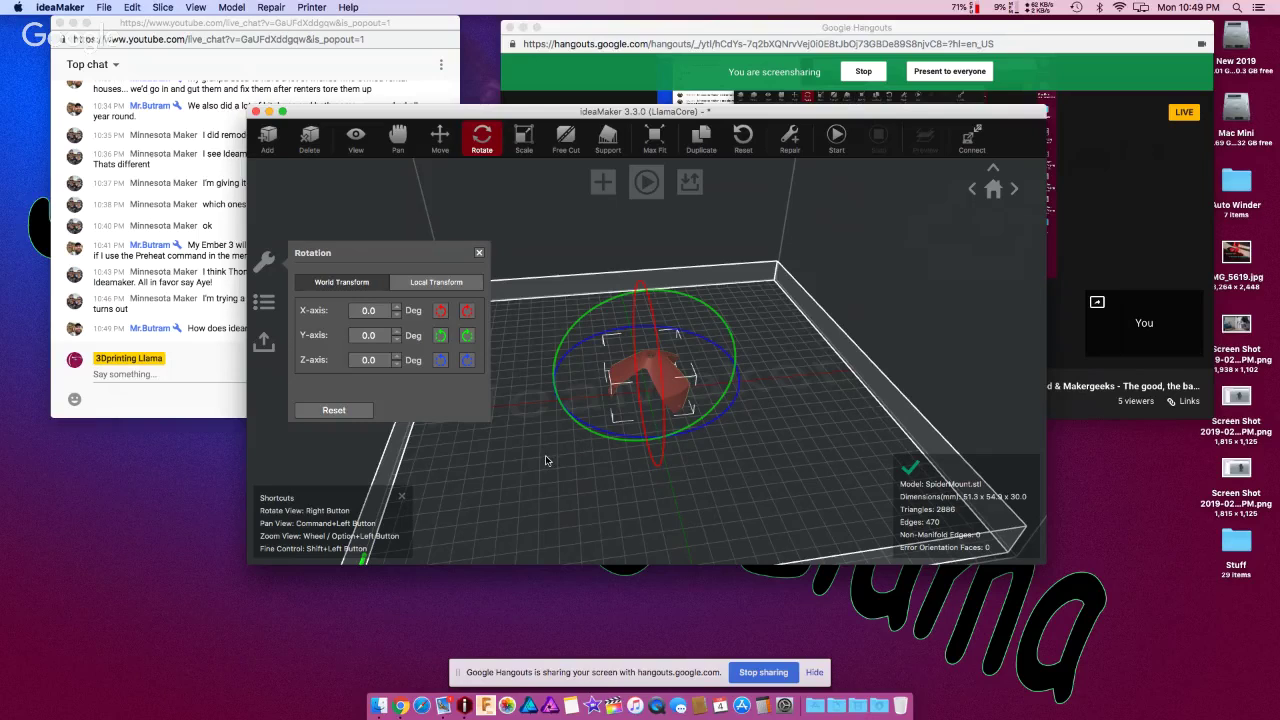
left_click(394, 310)
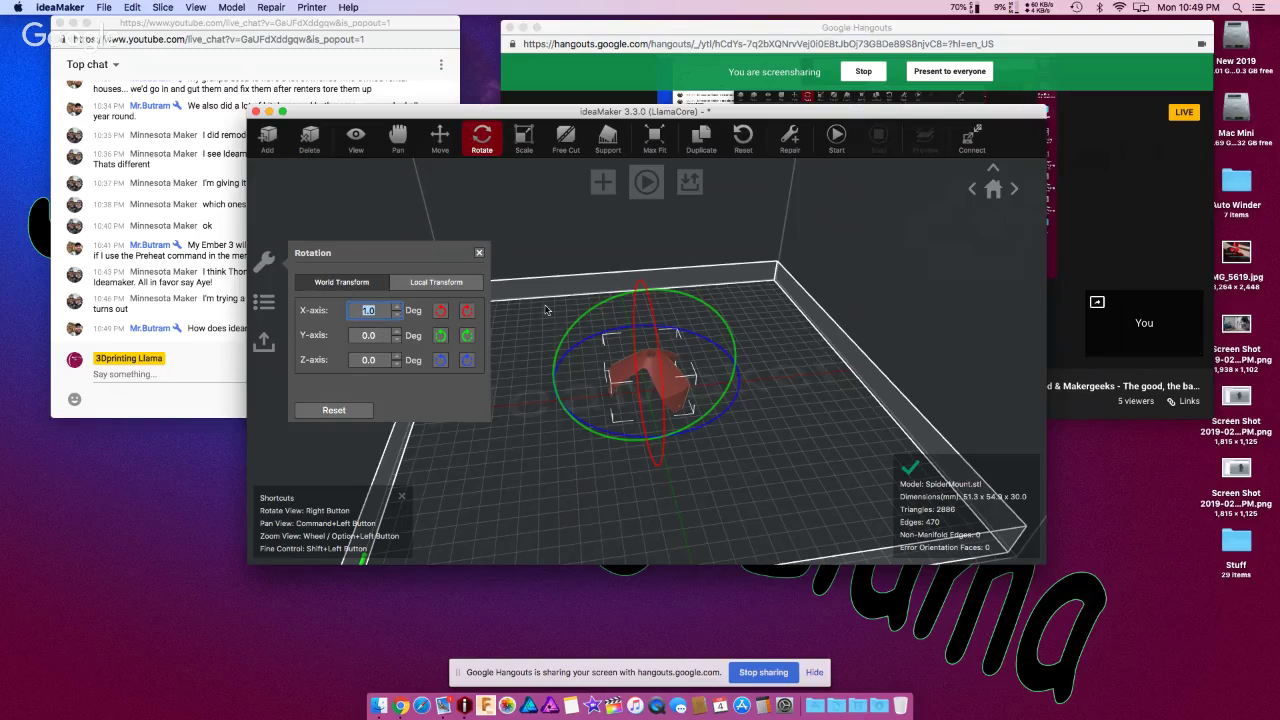
left_click_drag(577, 318, 558, 378)
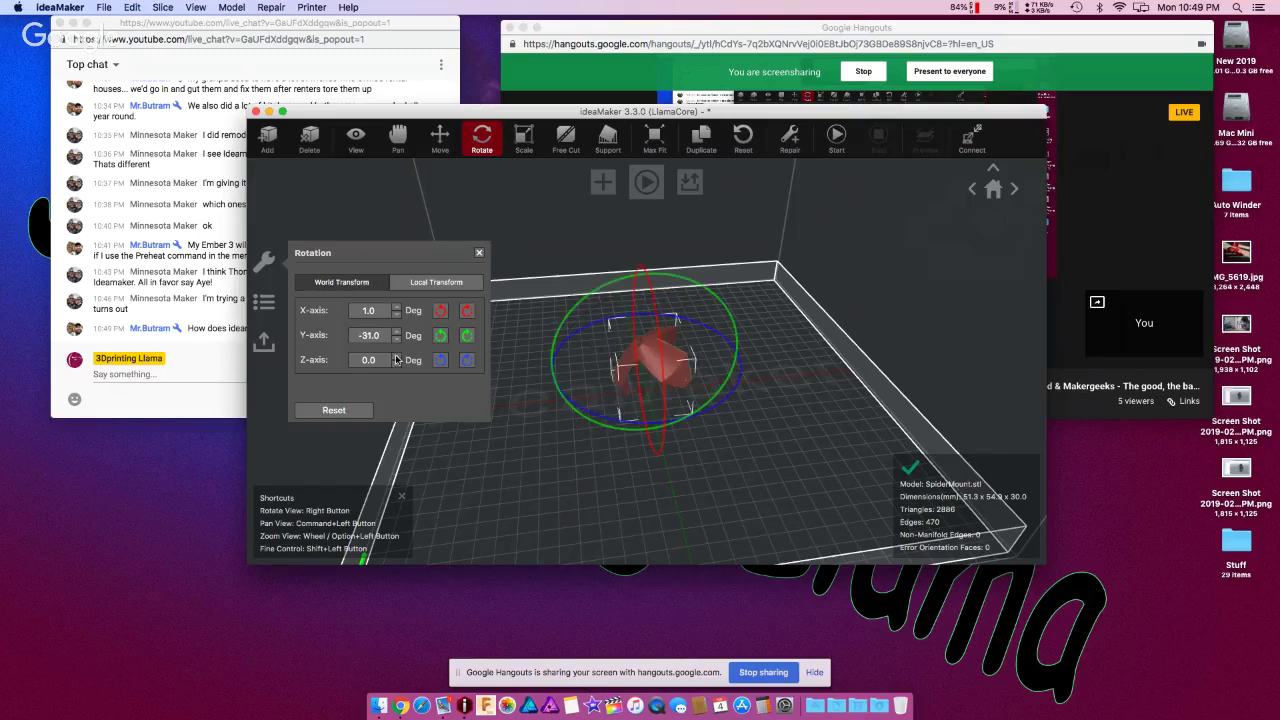
- Reset the SpiderMount model's rotation on all axes and close the rotation settings
left_click(335, 410)
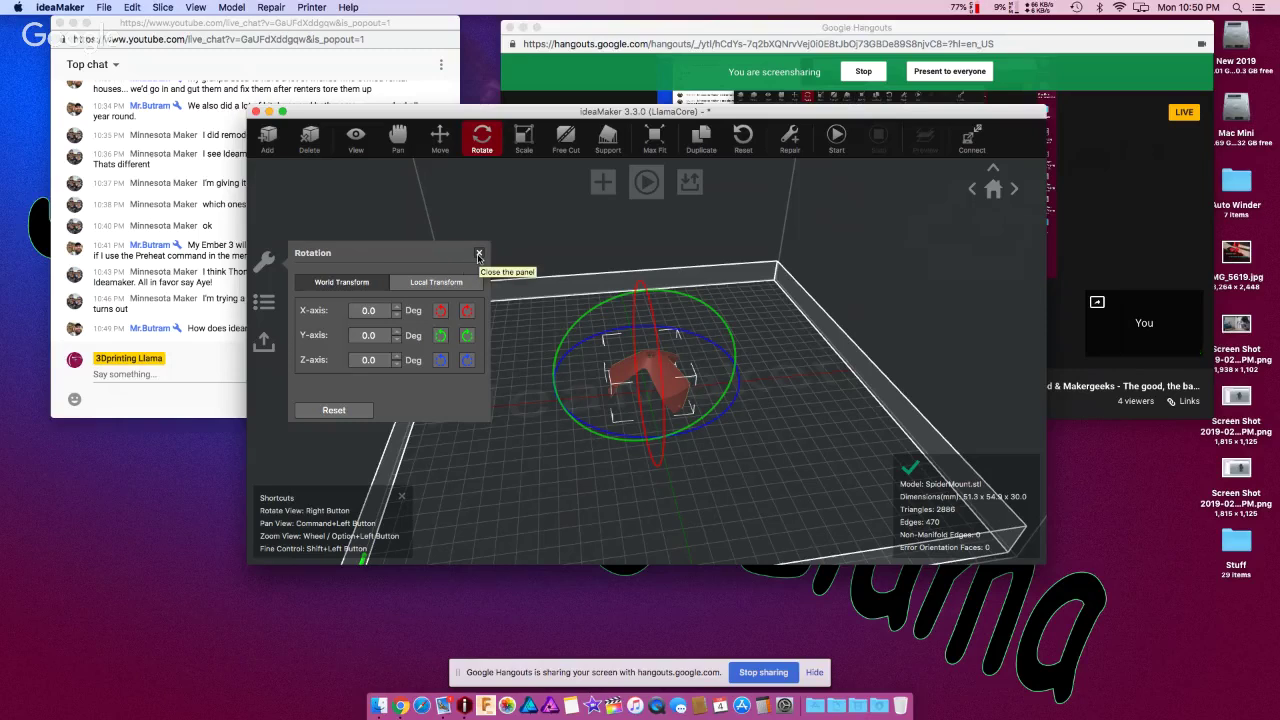
left_click(479, 255)
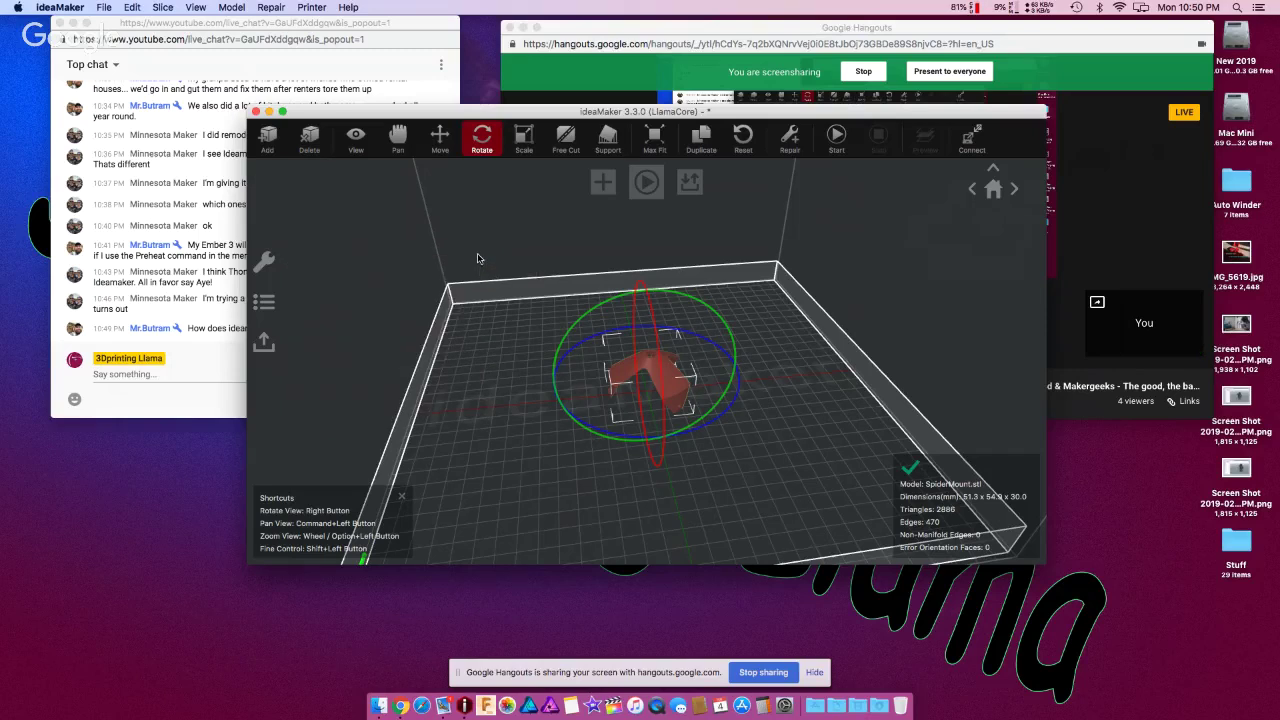
- Move the ideaMaker window off the YouTube live chat, read the newest viewer message in the chat, and return to ideaMaker
left_click_drag(460, 119, 517, 90)
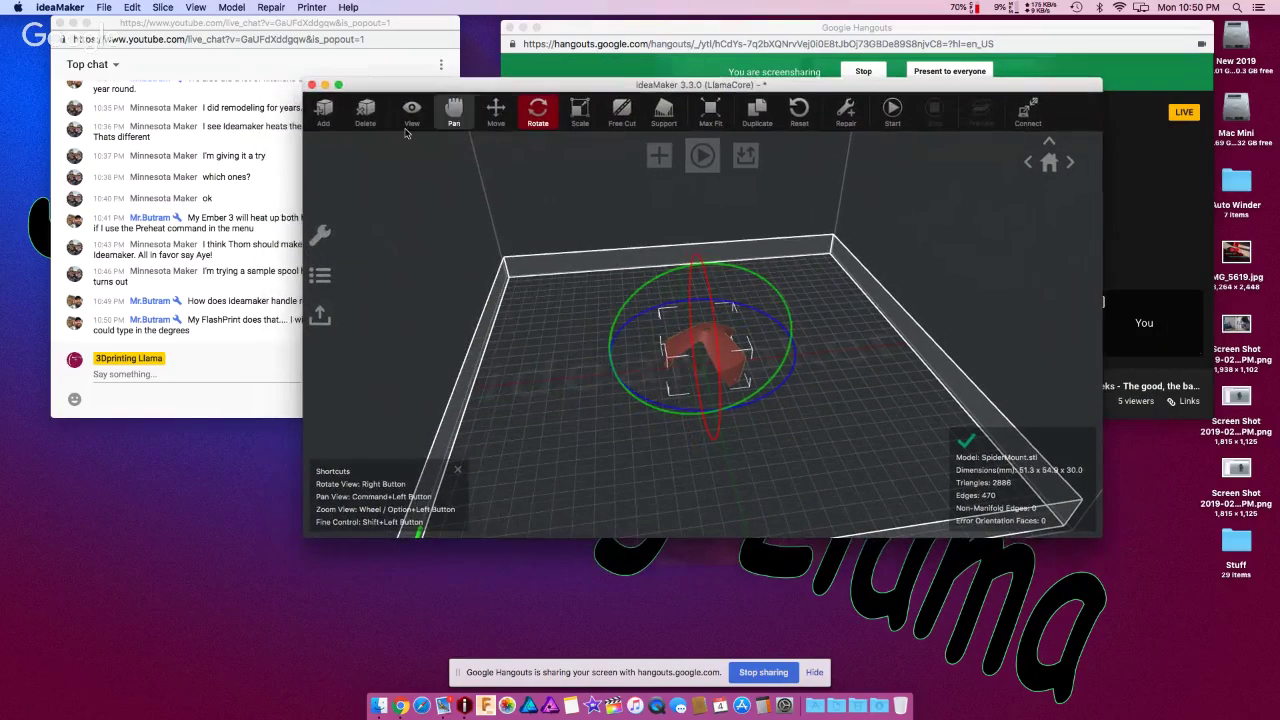
left_click(247, 375)
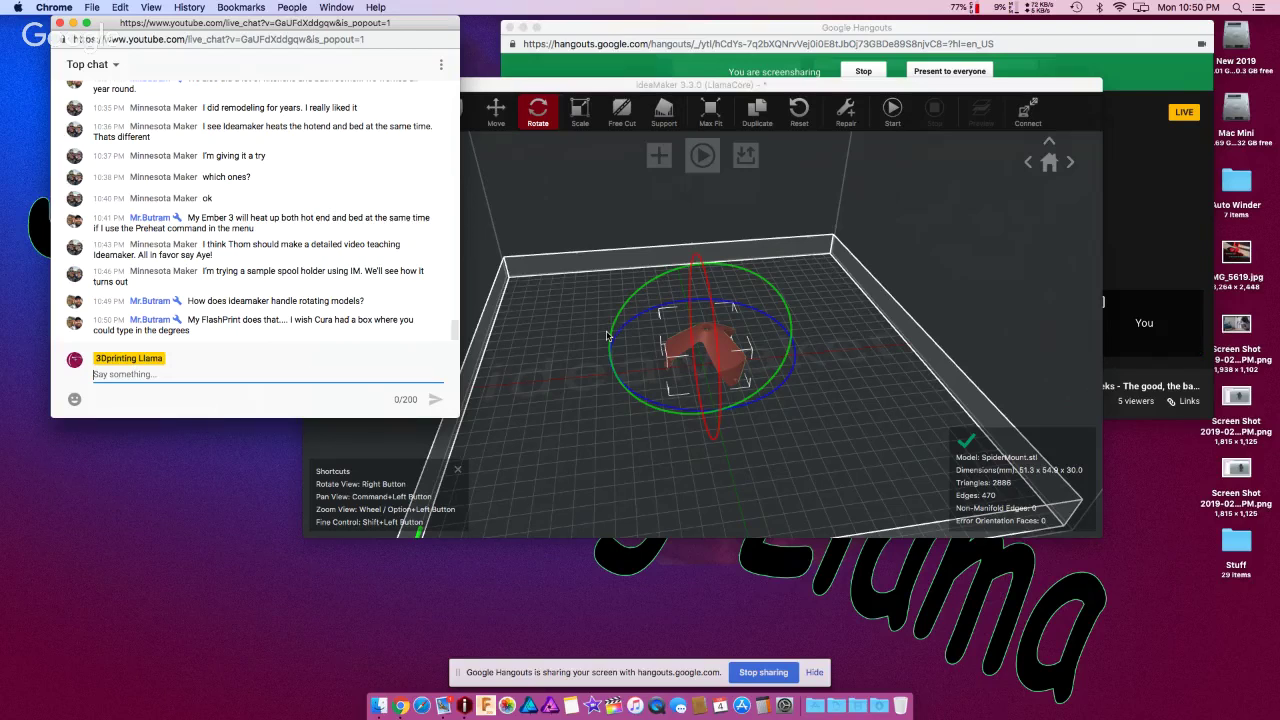
left_click(668, 338)
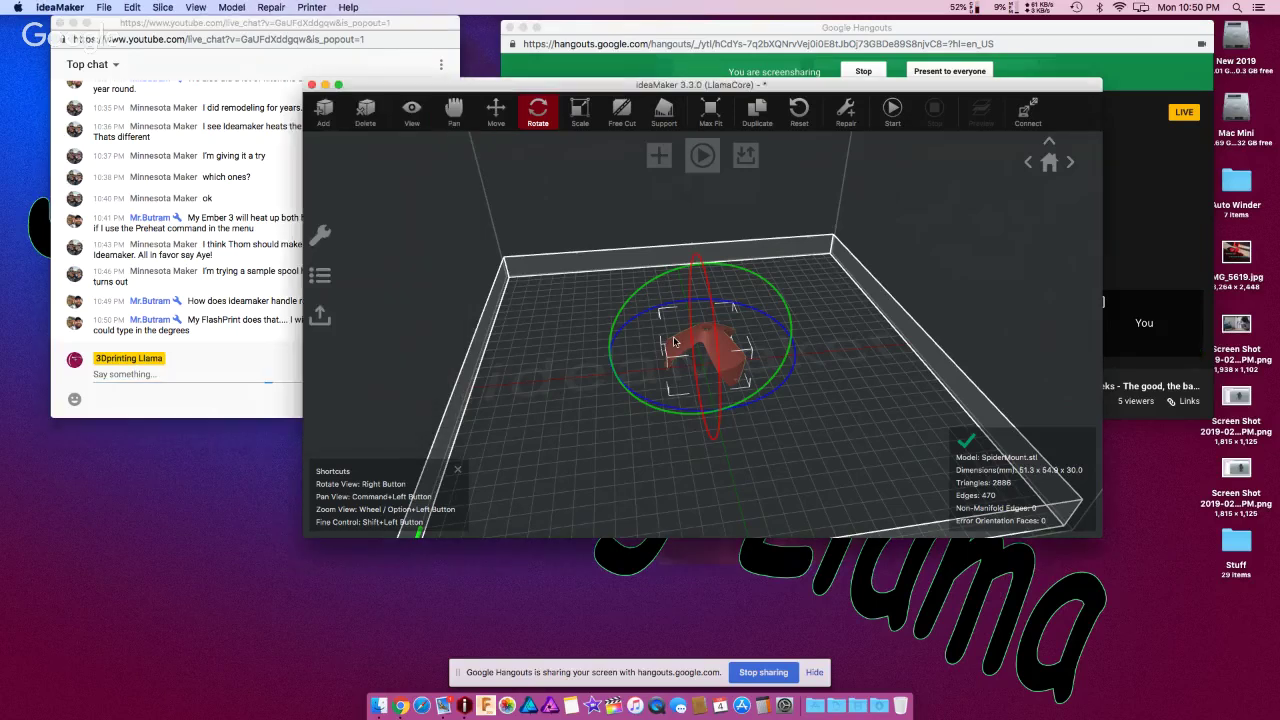
- Deselect and reselect the SpiderMount model, and try to rotate it freehand with the green rotation ring
left_click(617, 316)
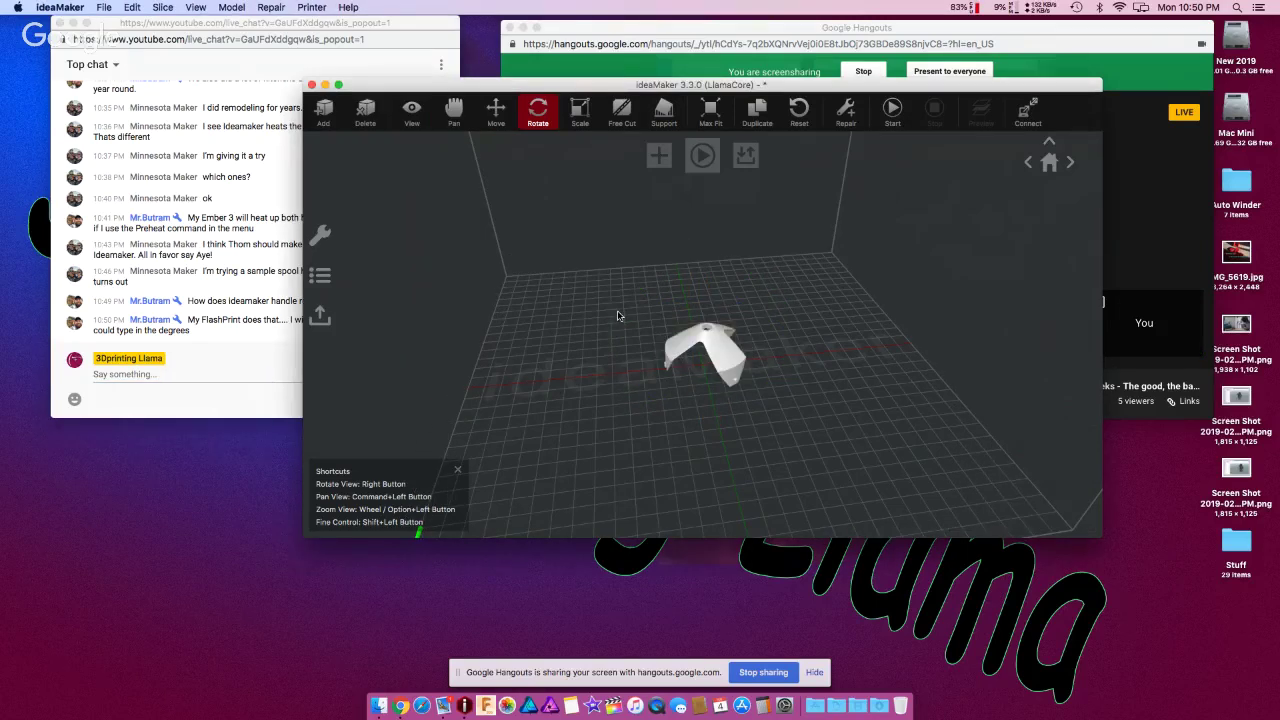
left_click(698, 344)
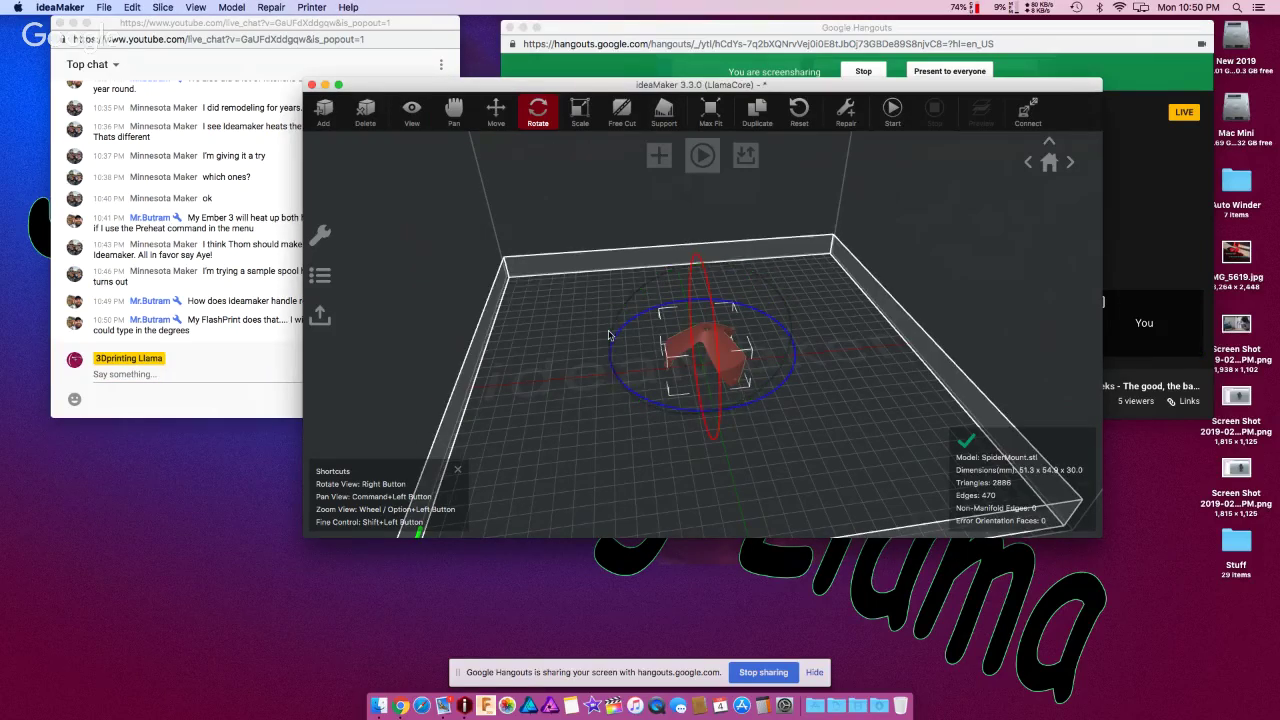
left_click_drag(605, 334, 609, 262)
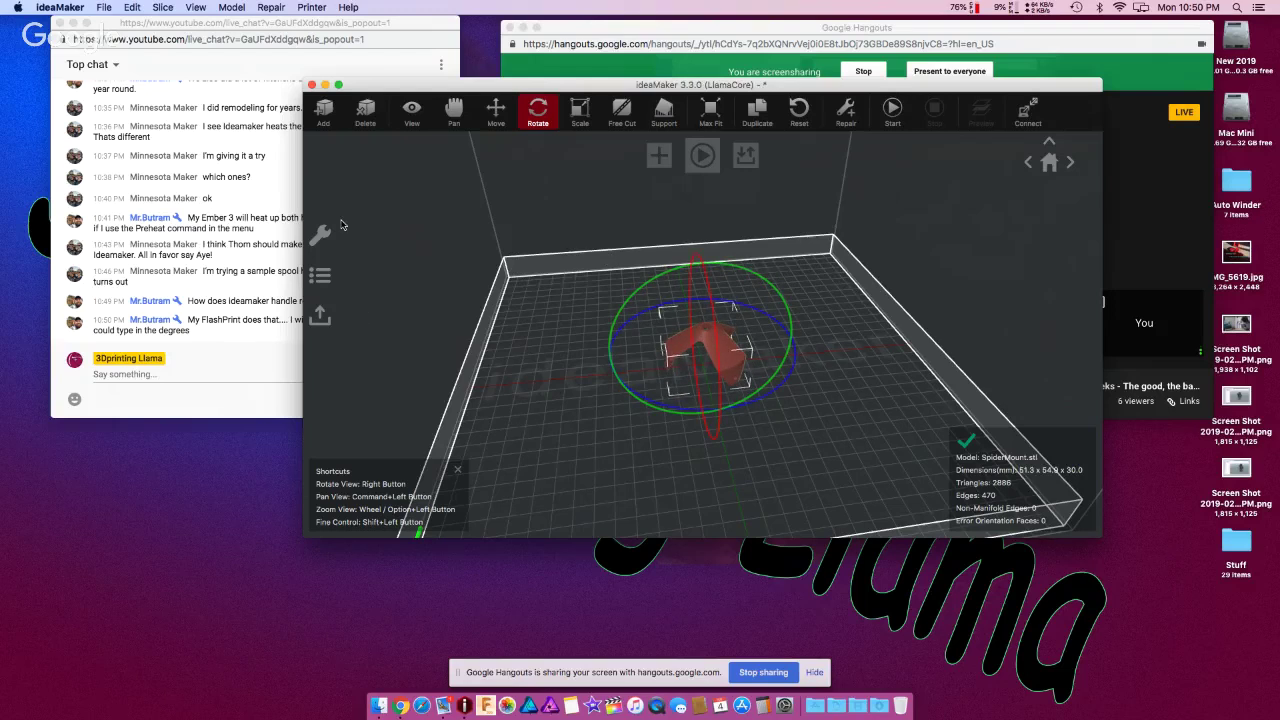
left_click_drag(371, 88, 526, 31)
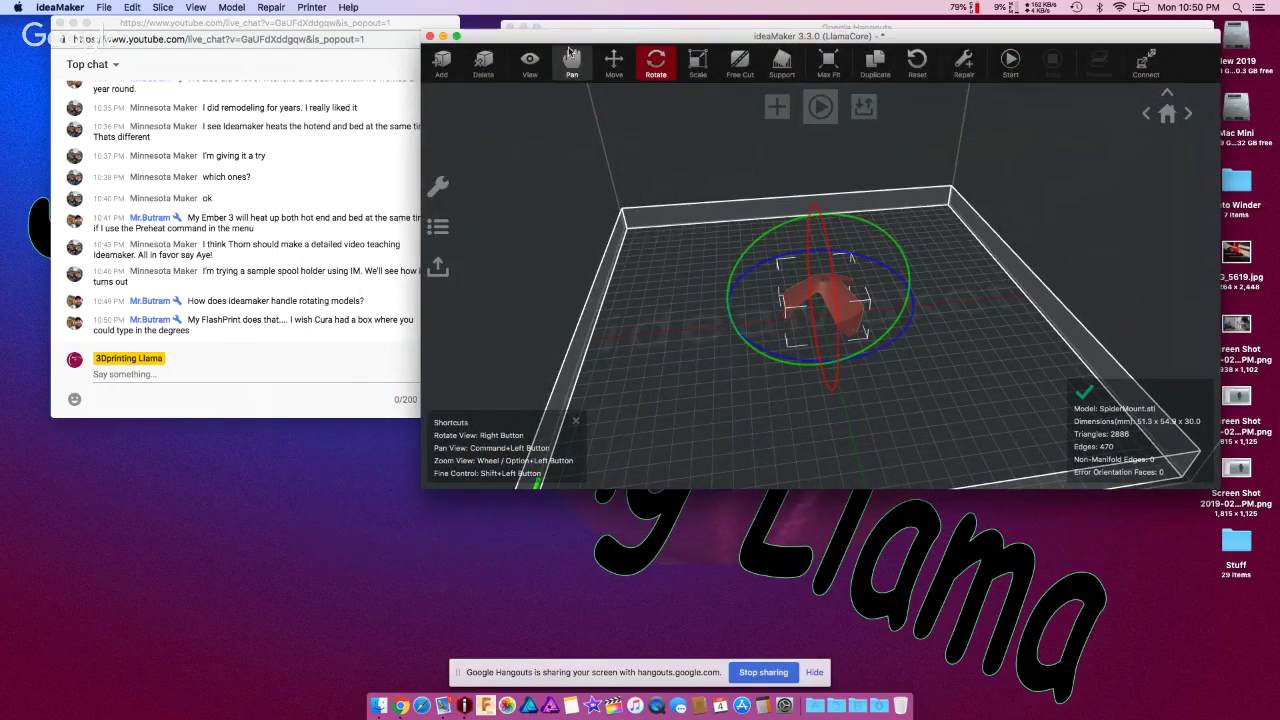
left_click_drag(592, 38, 461, 43)
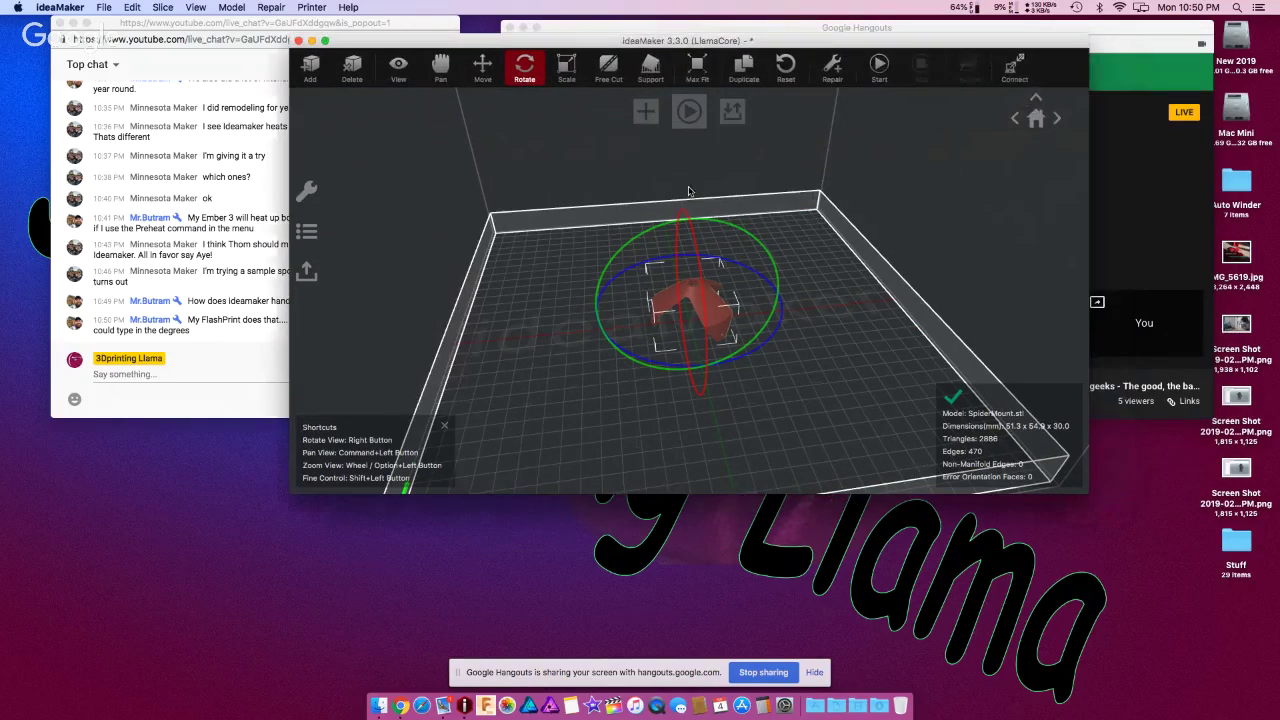
- Look at the slicing group settings for SpiderMount.stl and the options for adding a new setting group, without adding one
left_click(879, 65)
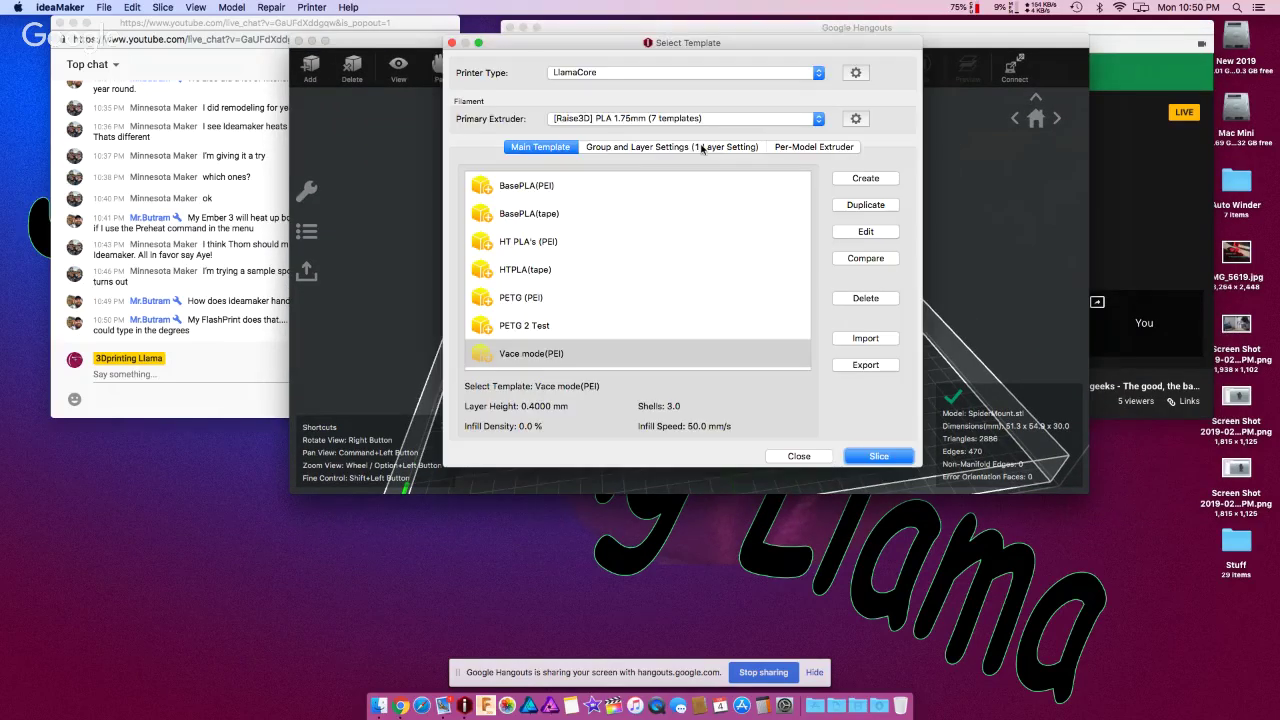
left_click(693, 149)
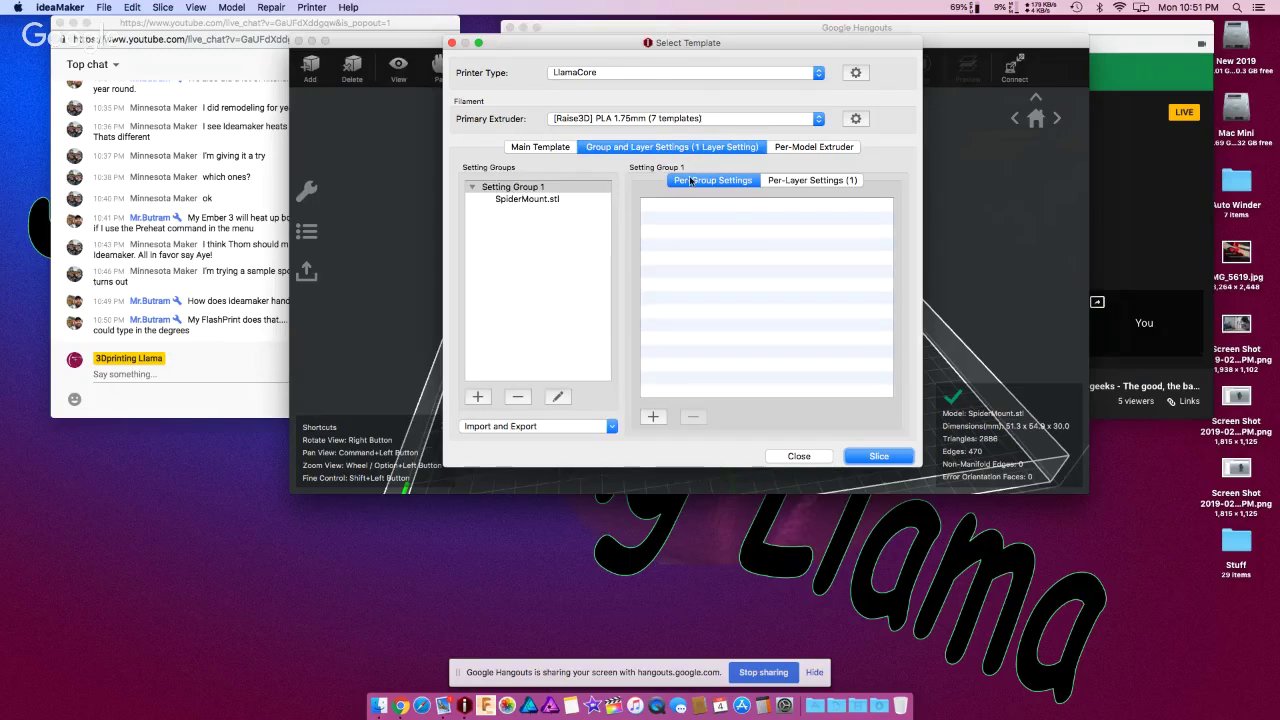
left_click(498, 199)
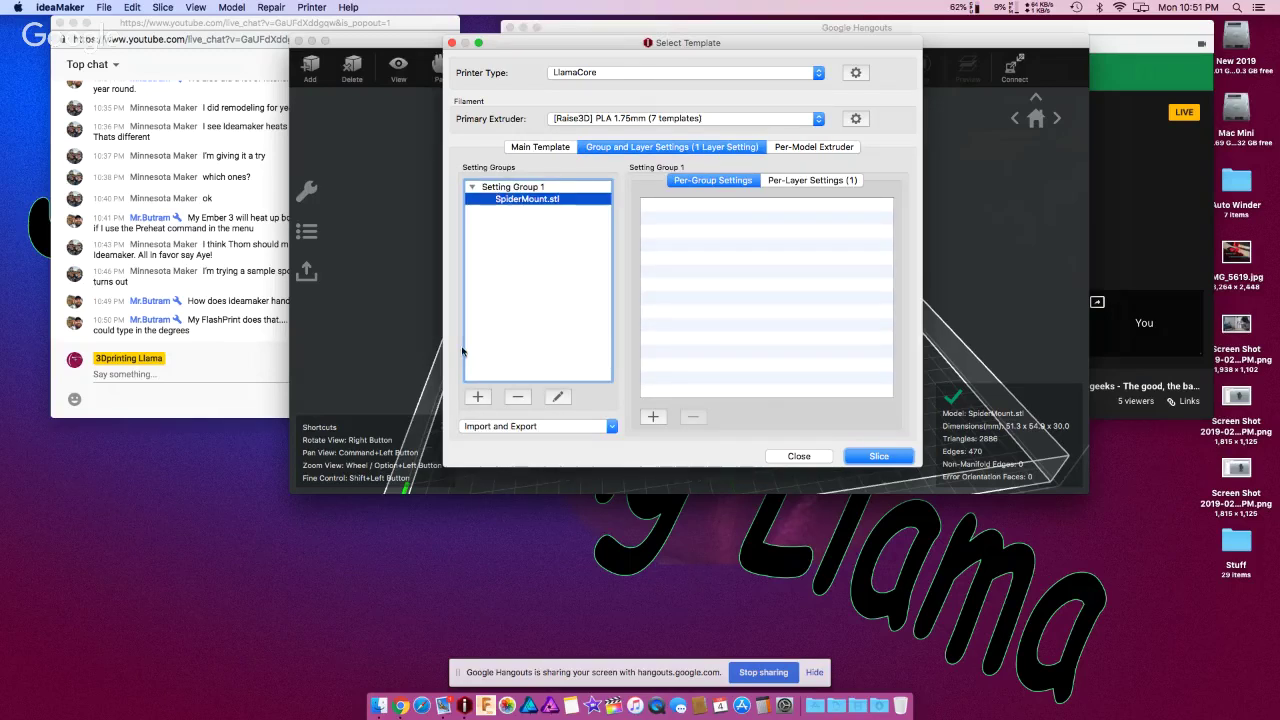
left_click(477, 397)
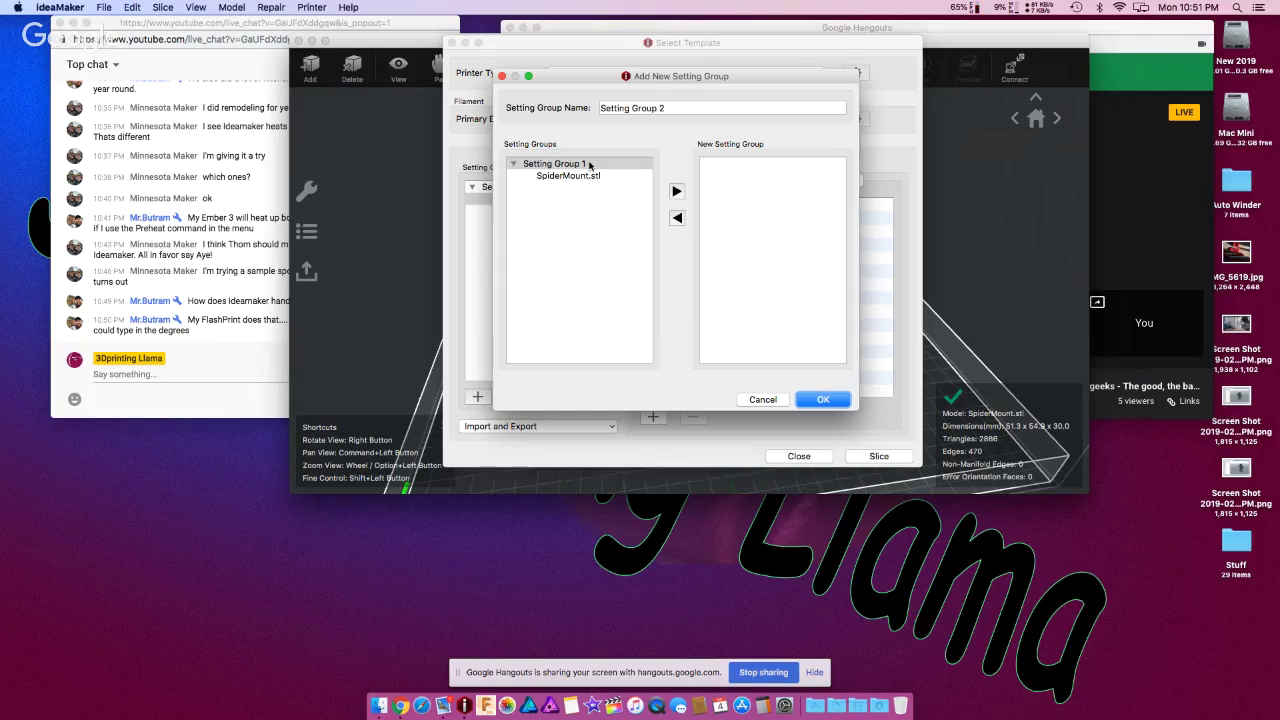
left_click(763, 399)
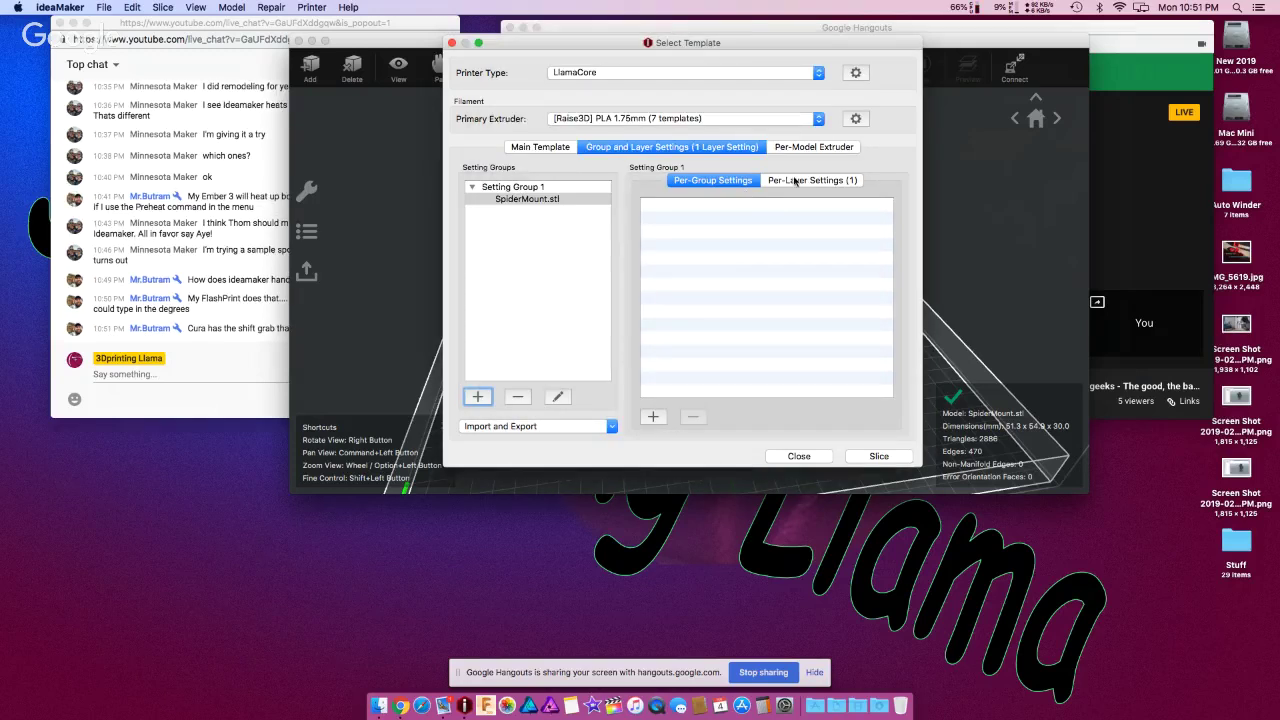
- In the per-layer settings of Setting Group 1, set Start Z to 5 mm and End Z to 10 mm
left_click(795, 180)
double_click(771, 218)
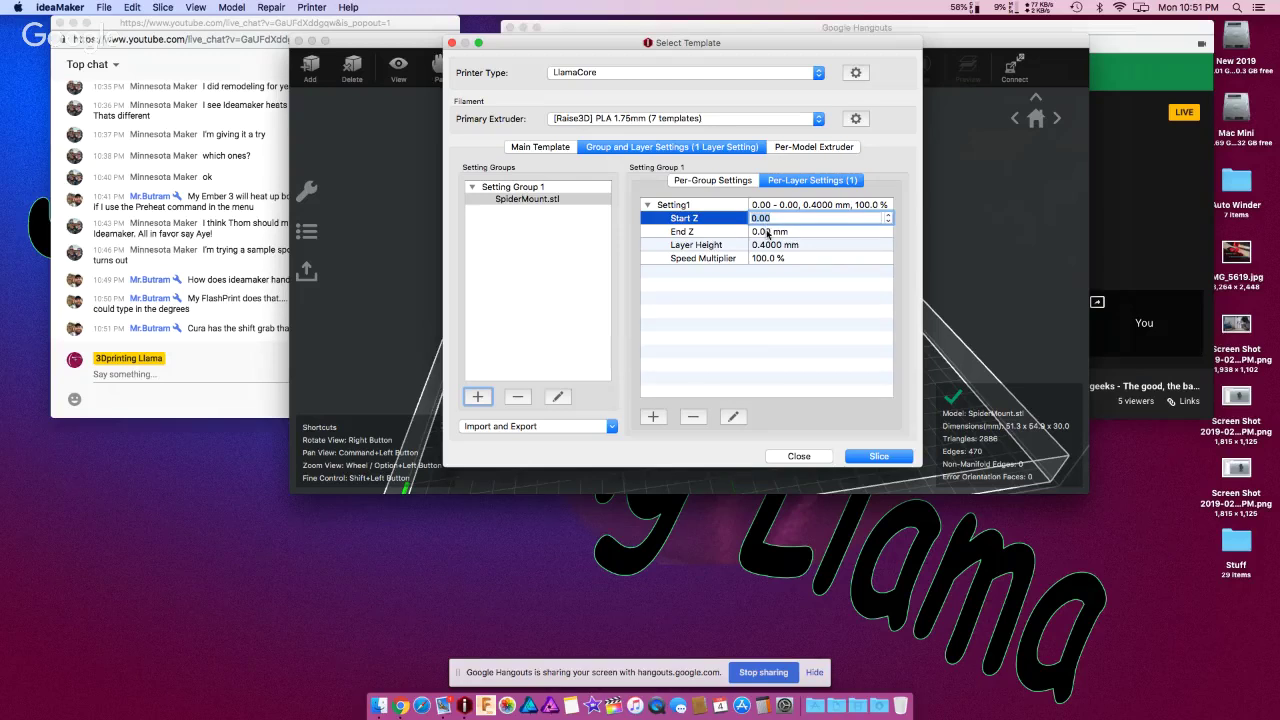
left_click(768, 232)
double_click(760, 219)
double_click(760, 218)
type("5")
left_click(764, 231)
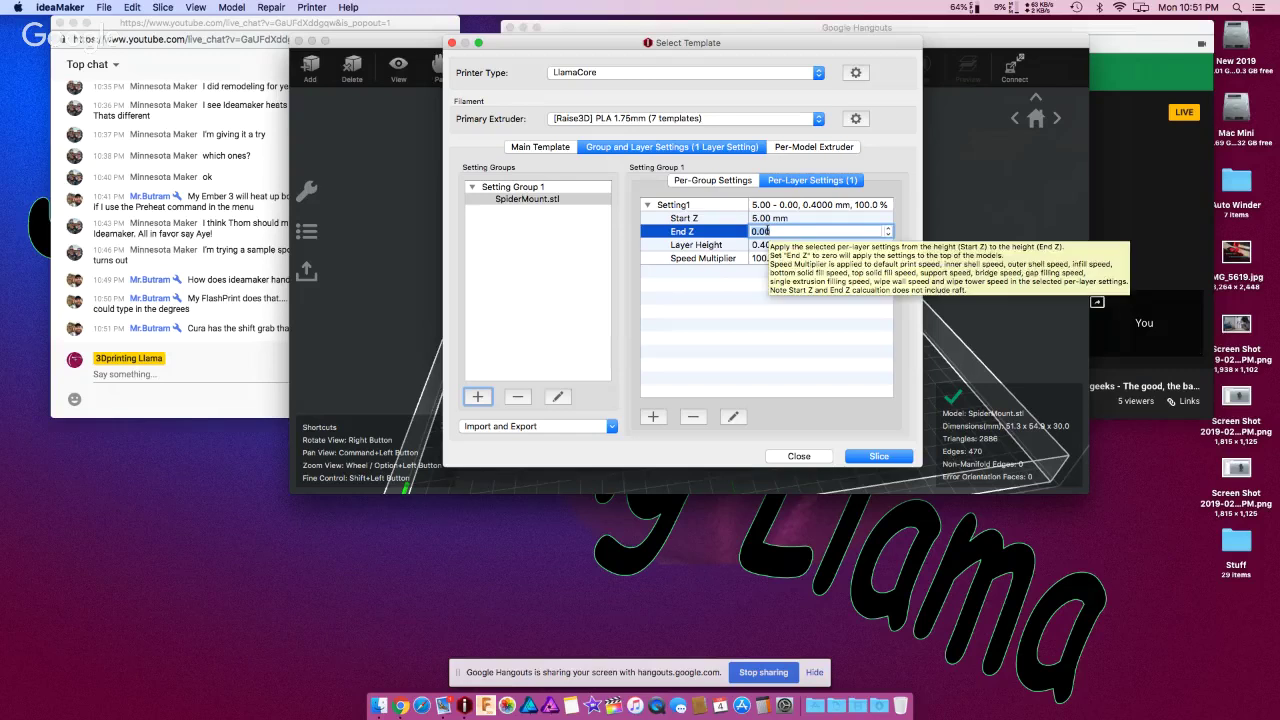
type("10")
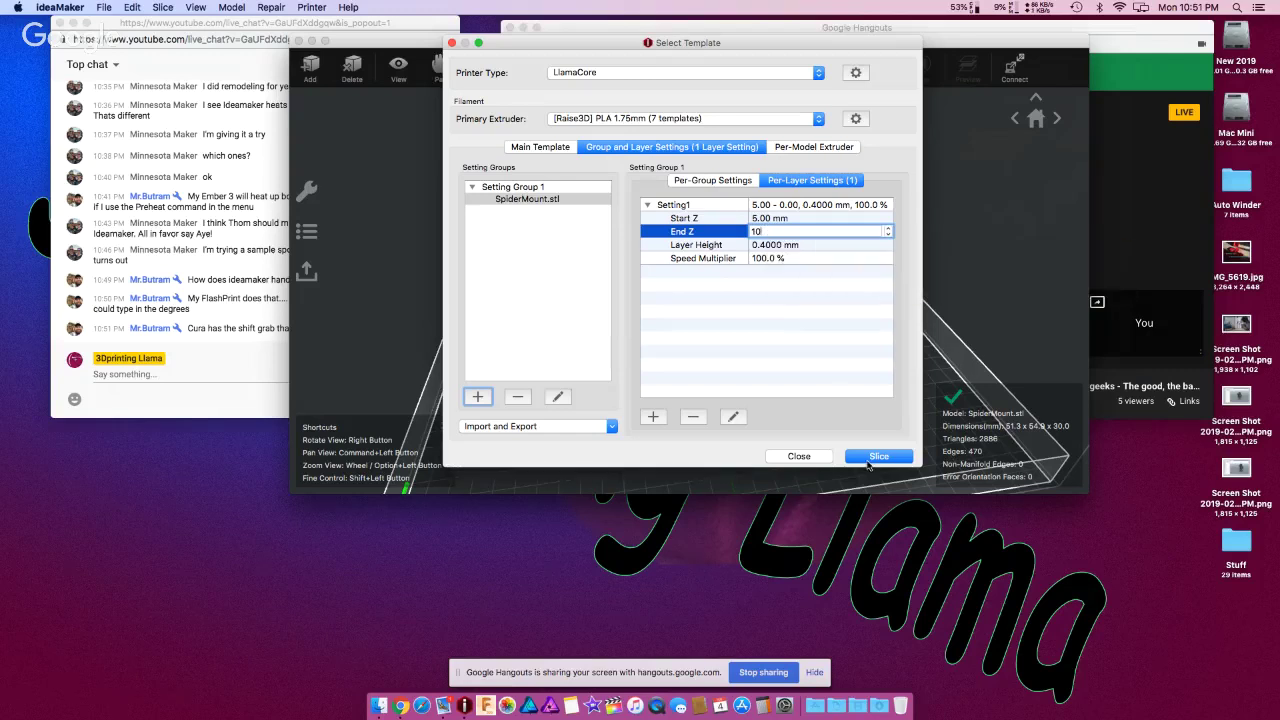
- Try slicing with thin wall detection enabled, decline the Spiral Vase Mode slice, and close the template selection
left_click(876, 457)
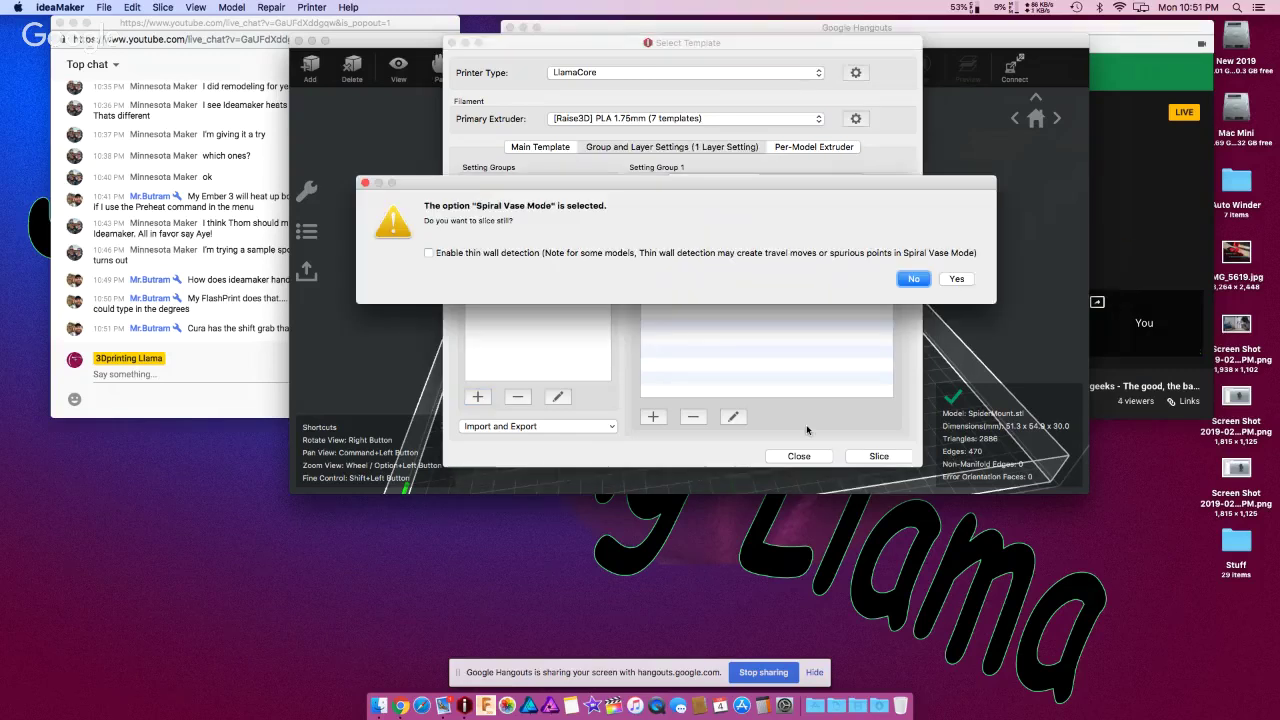
left_click(428, 253)
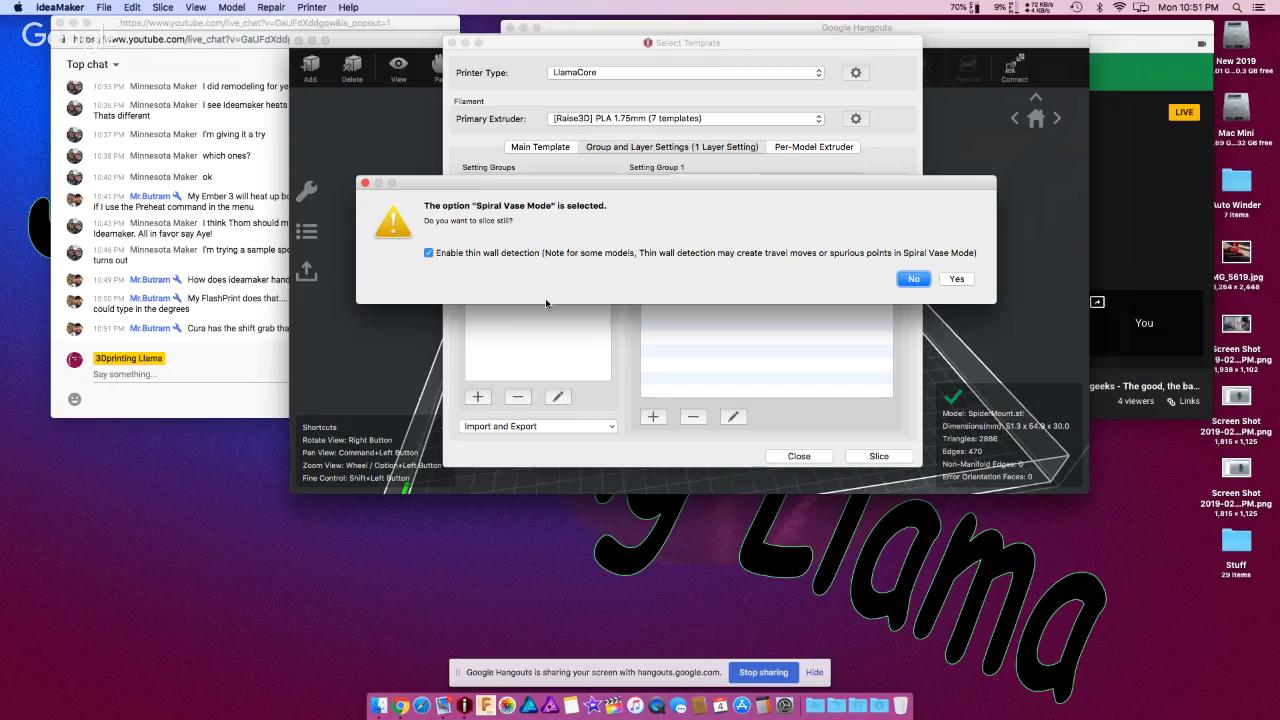
left_click(920, 281)
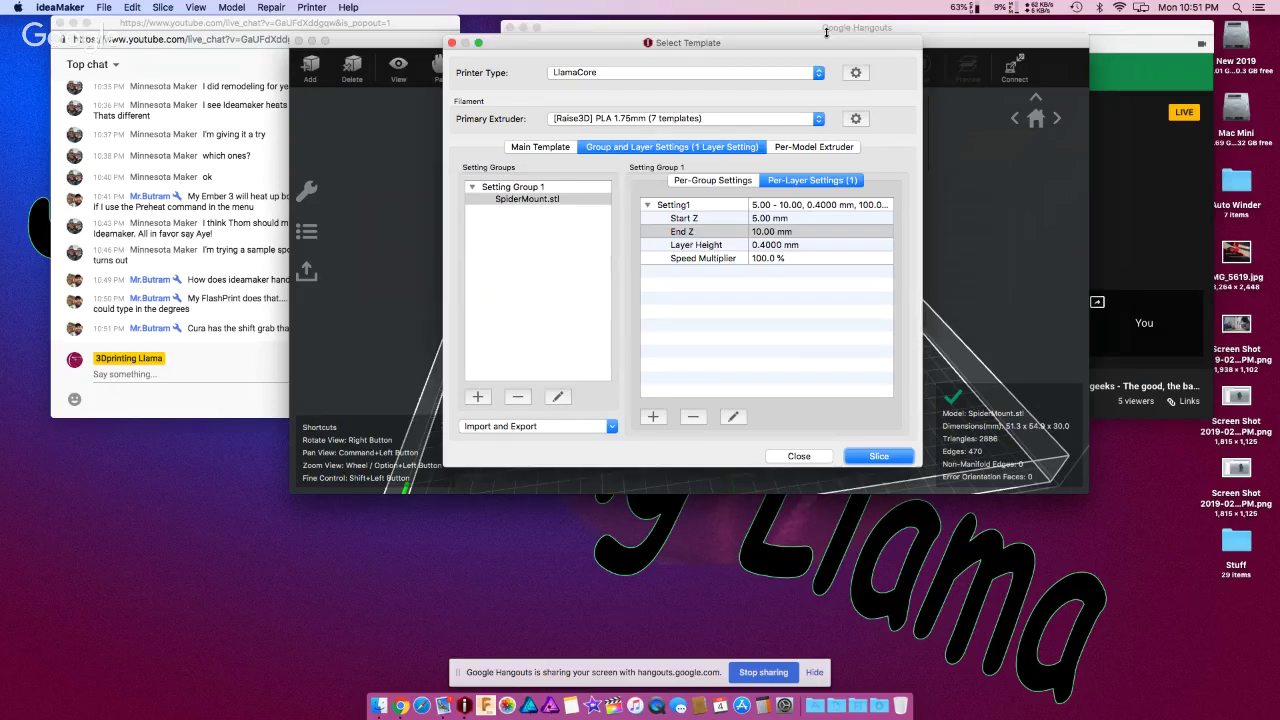
left_click(451, 43)
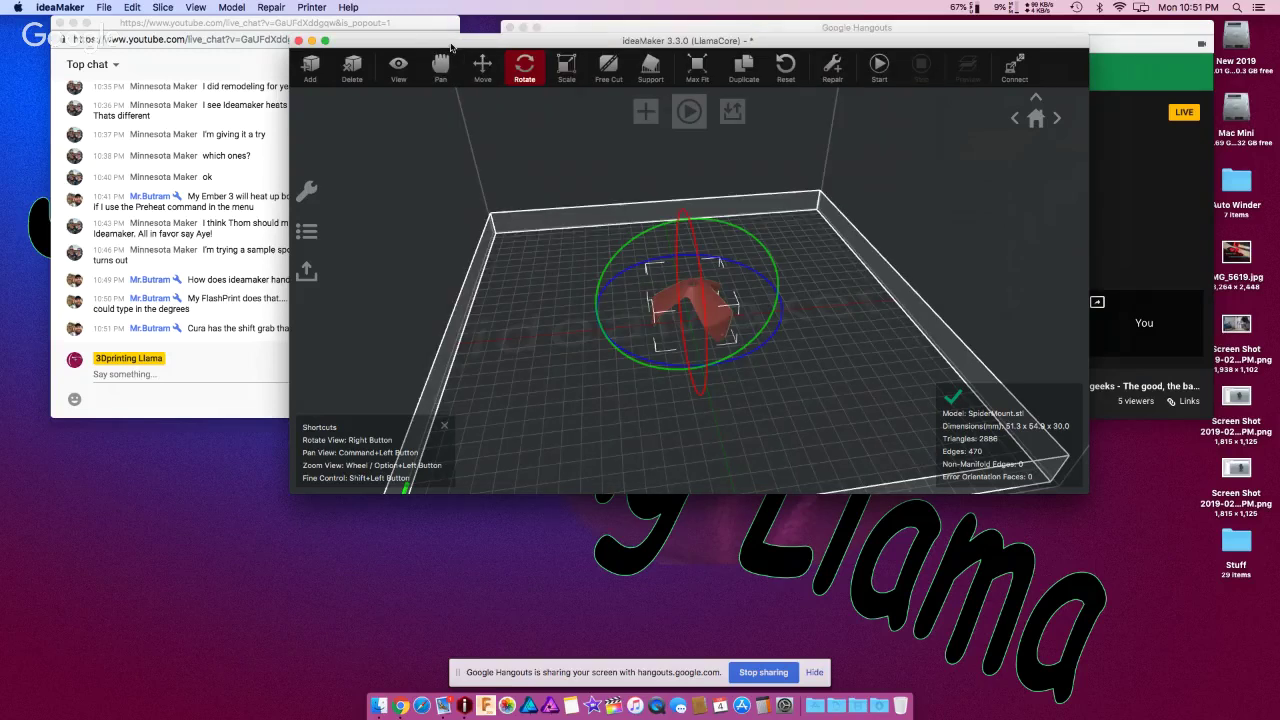
- Check the YouTube live chat for new viewer messages, deselect the SpiderMount model, and return to ideaMaker
left_click(237, 358)
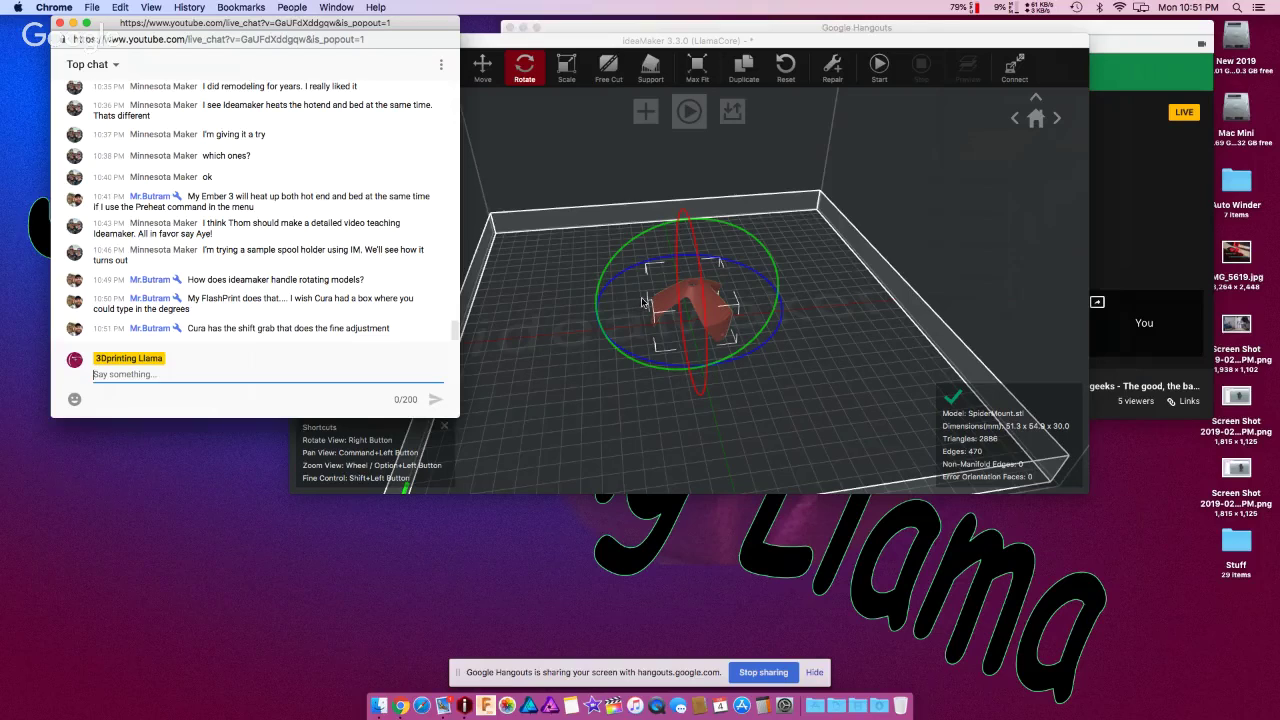
left_click(643, 302)
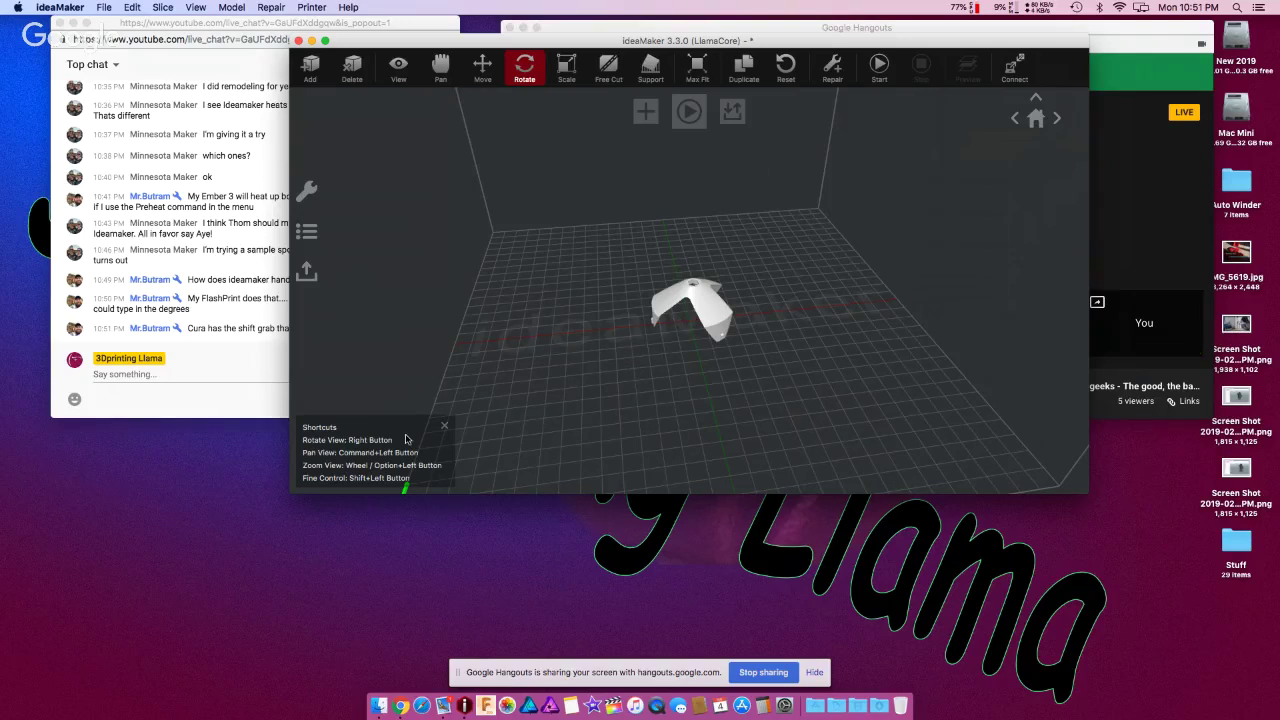
left_click(249, 381)
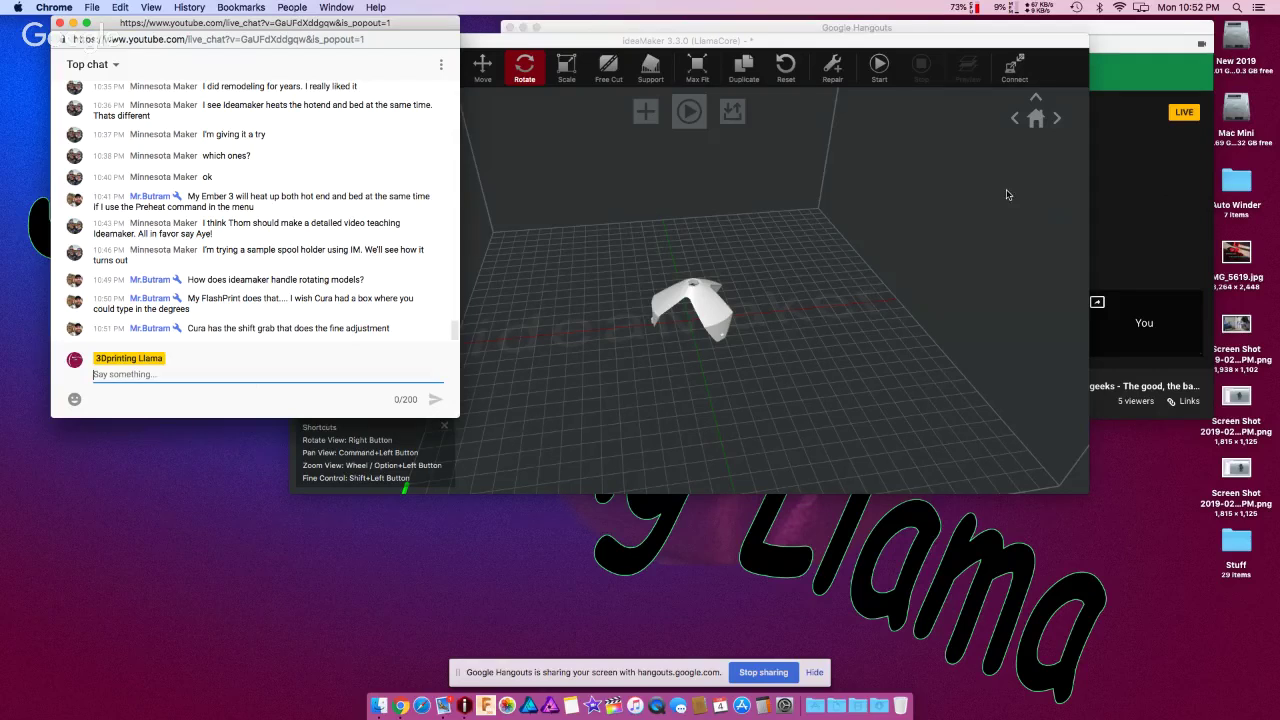
left_click(930, 160)
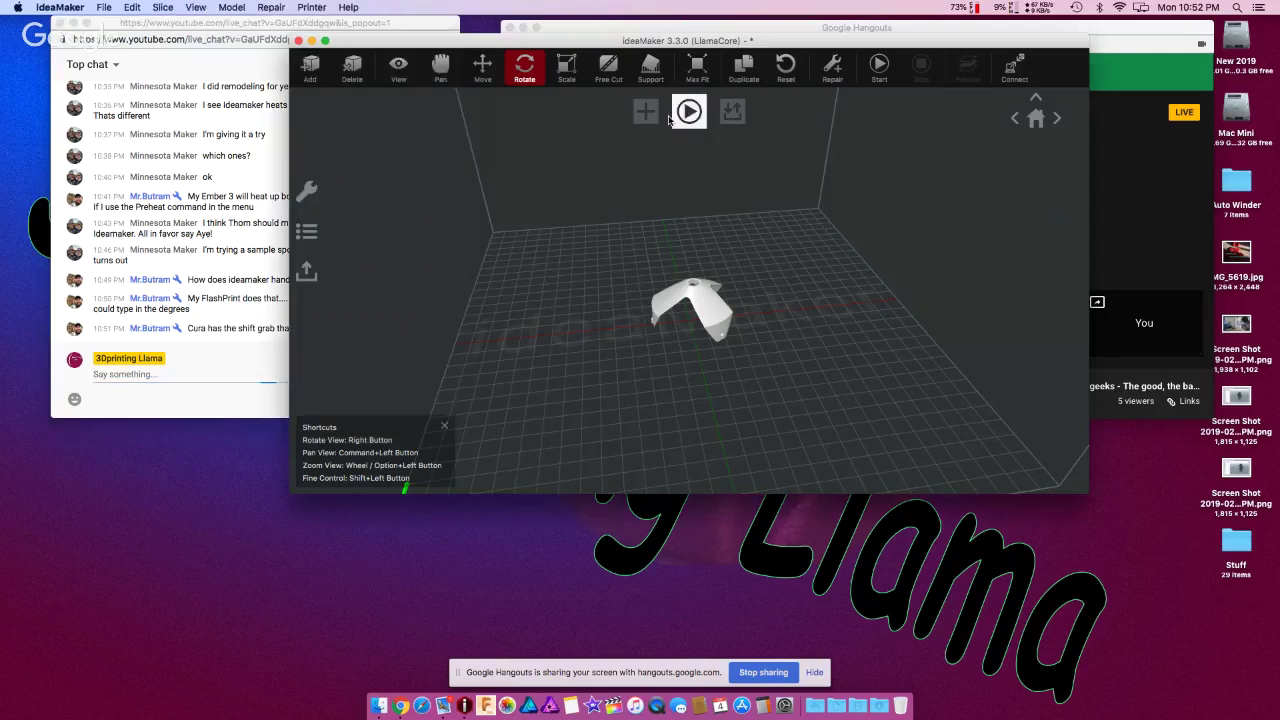
- Review the advanced layer settings of the Vace mode(PEI) template, including Spiral Vase Mode, and save and close the template
left_click(738, 115)
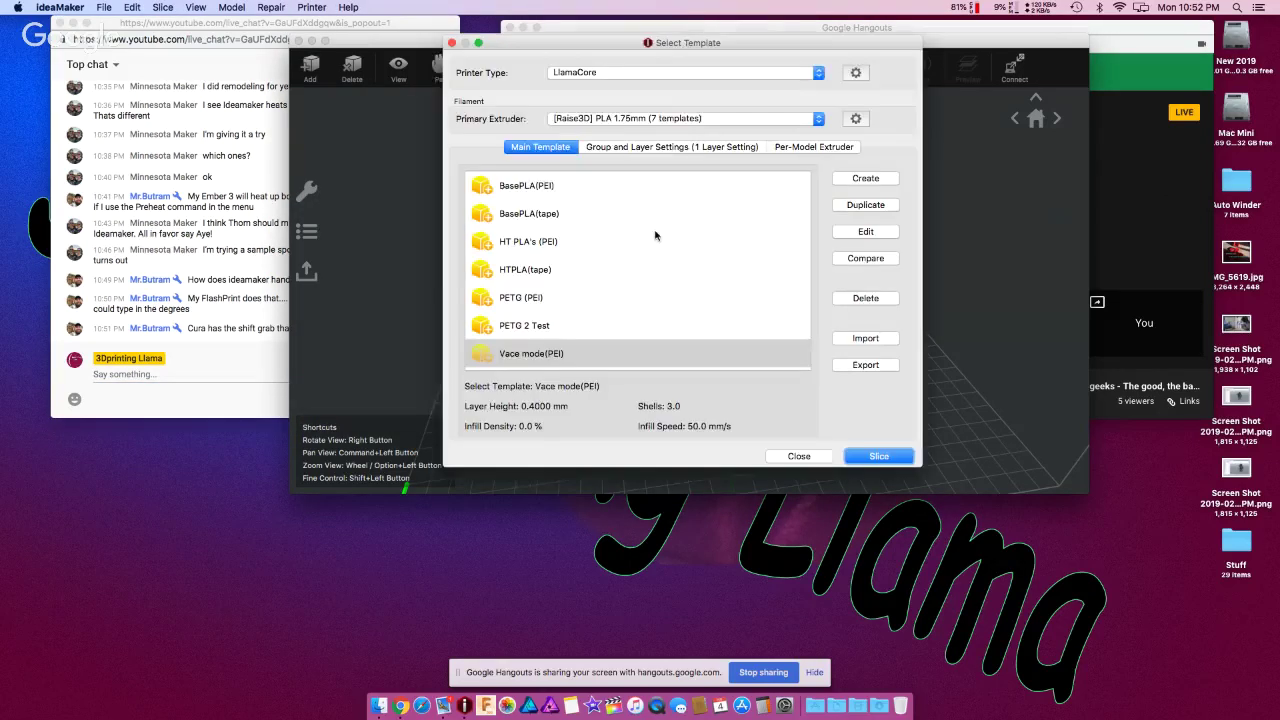
left_click(848, 236)
left_click(550, 318)
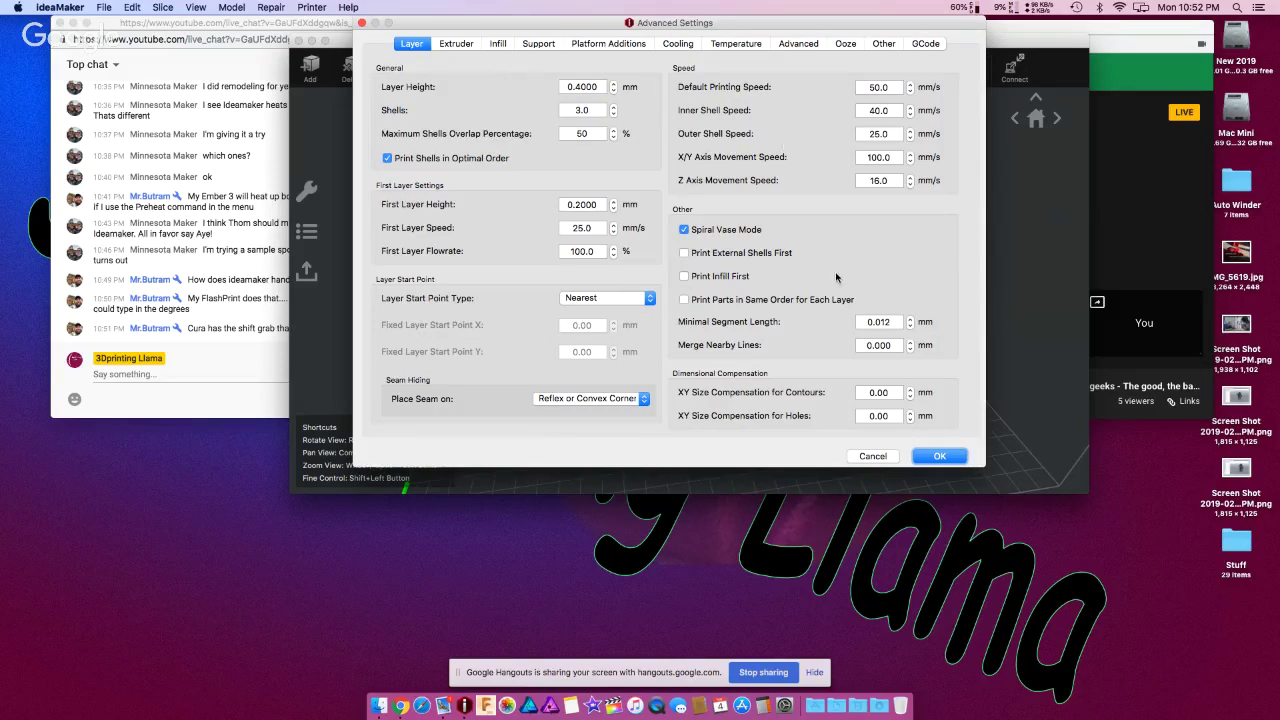
left_click(933, 459)
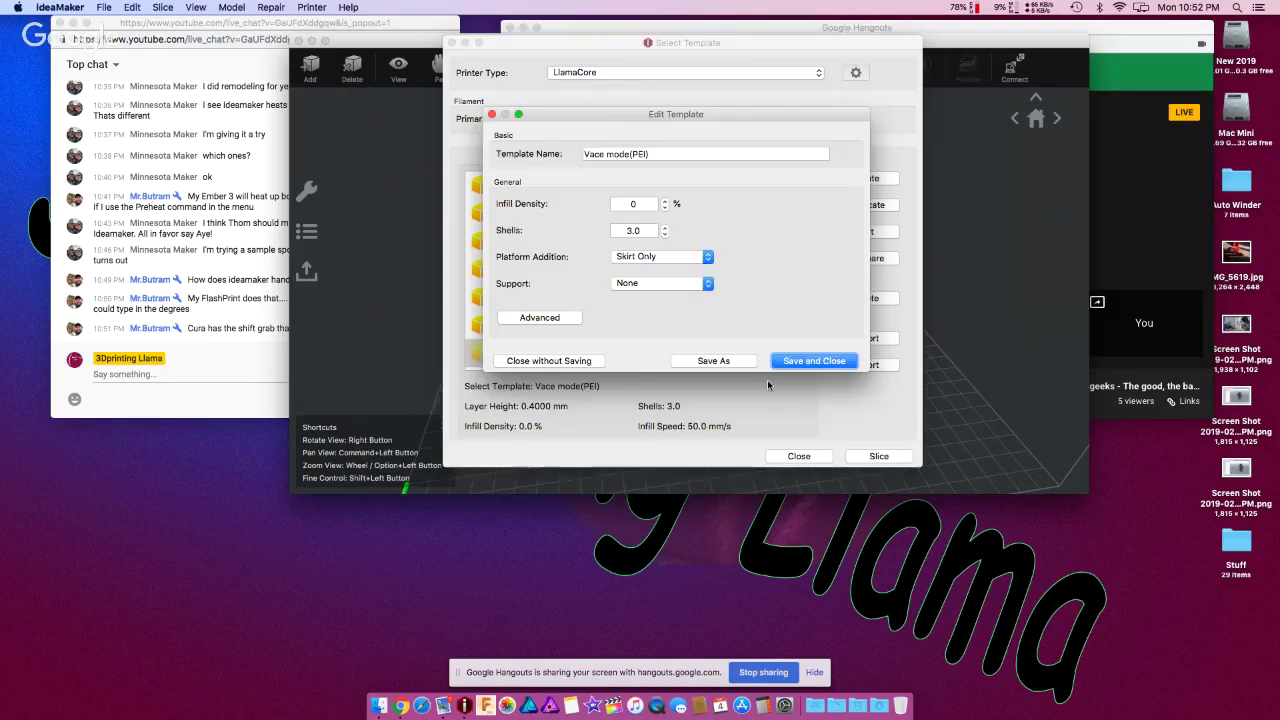
left_click(775, 362)
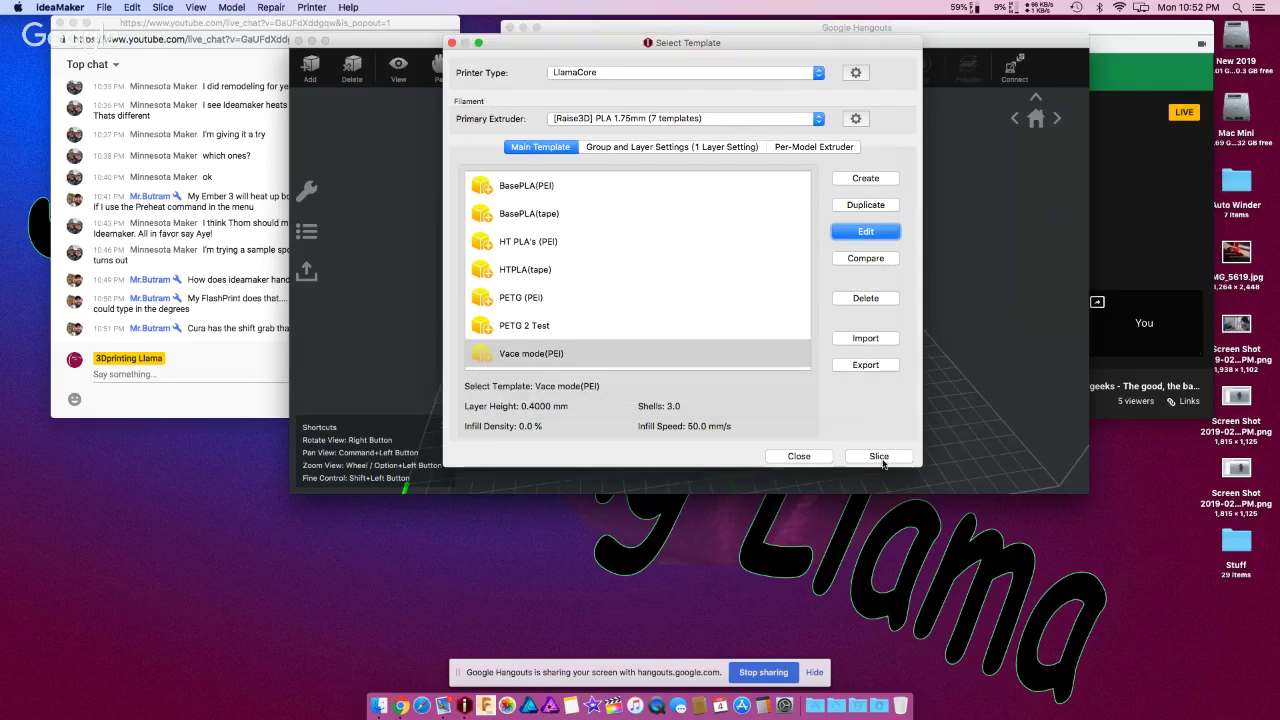
- Decline slicing with the Spiral Vase Mode template and slice the model with the BasePLA(PEI) template instead
left_click(880, 458)
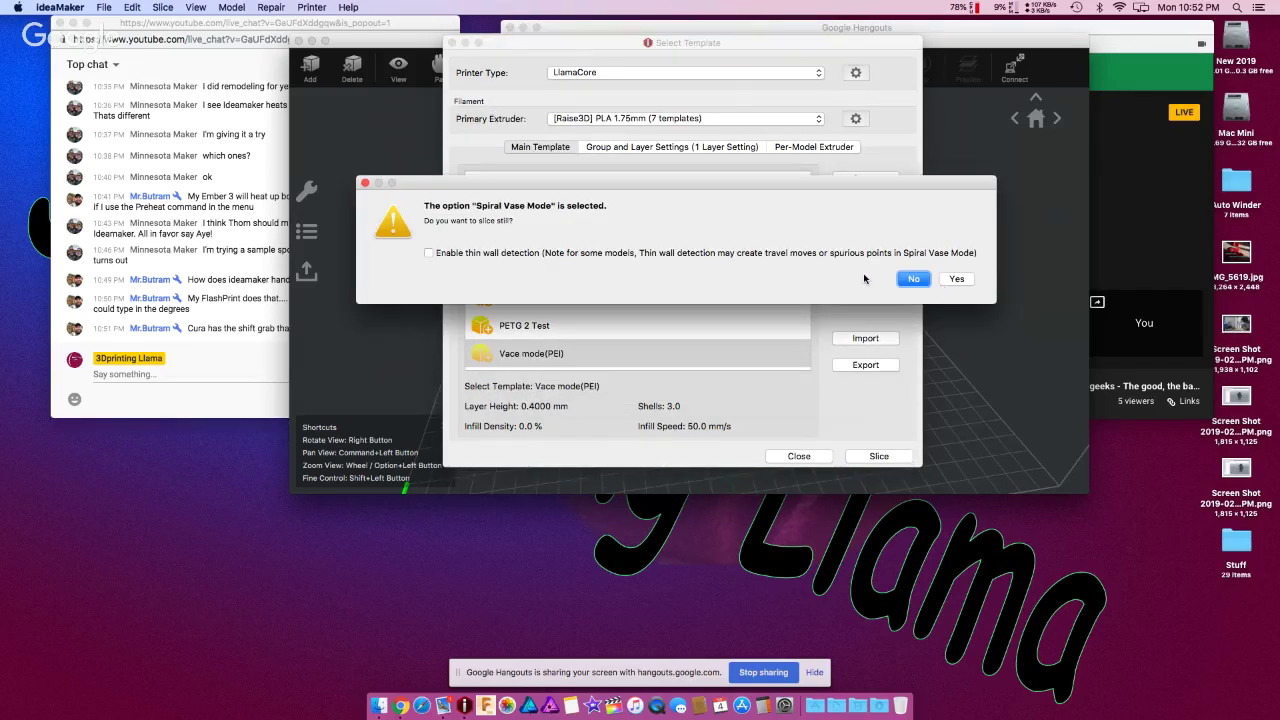
key("Return")
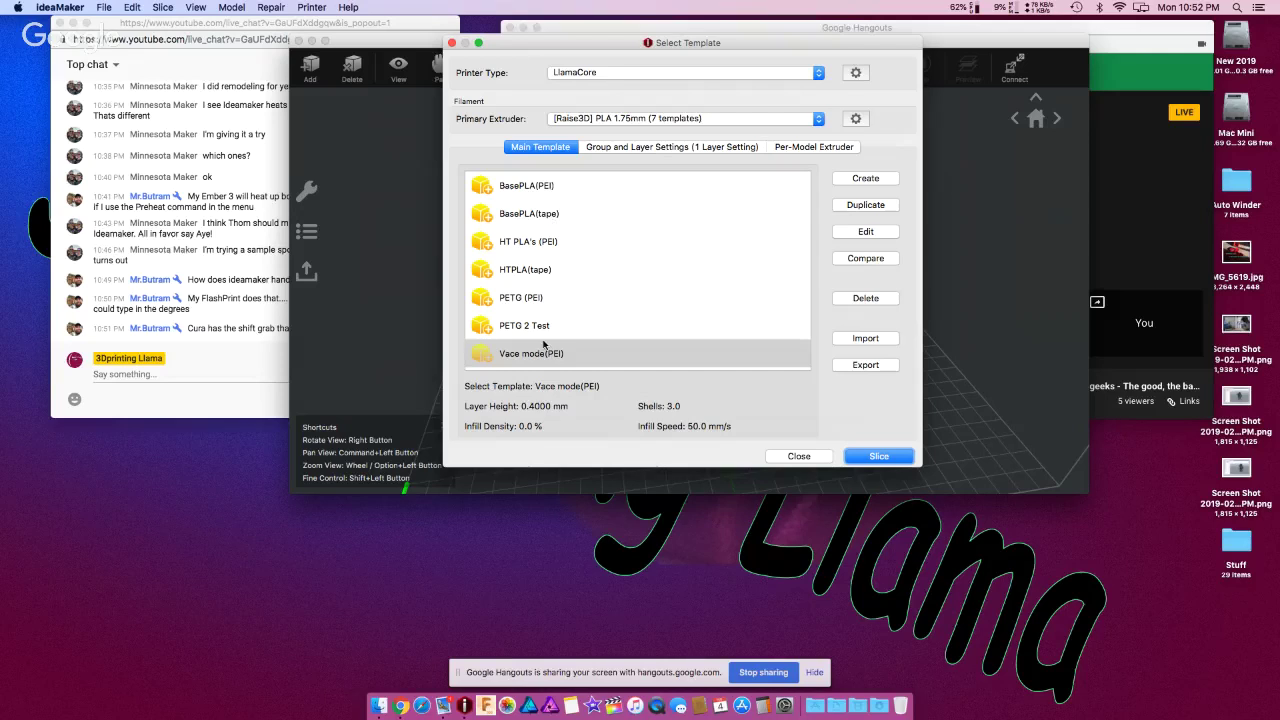
left_click(520, 180)
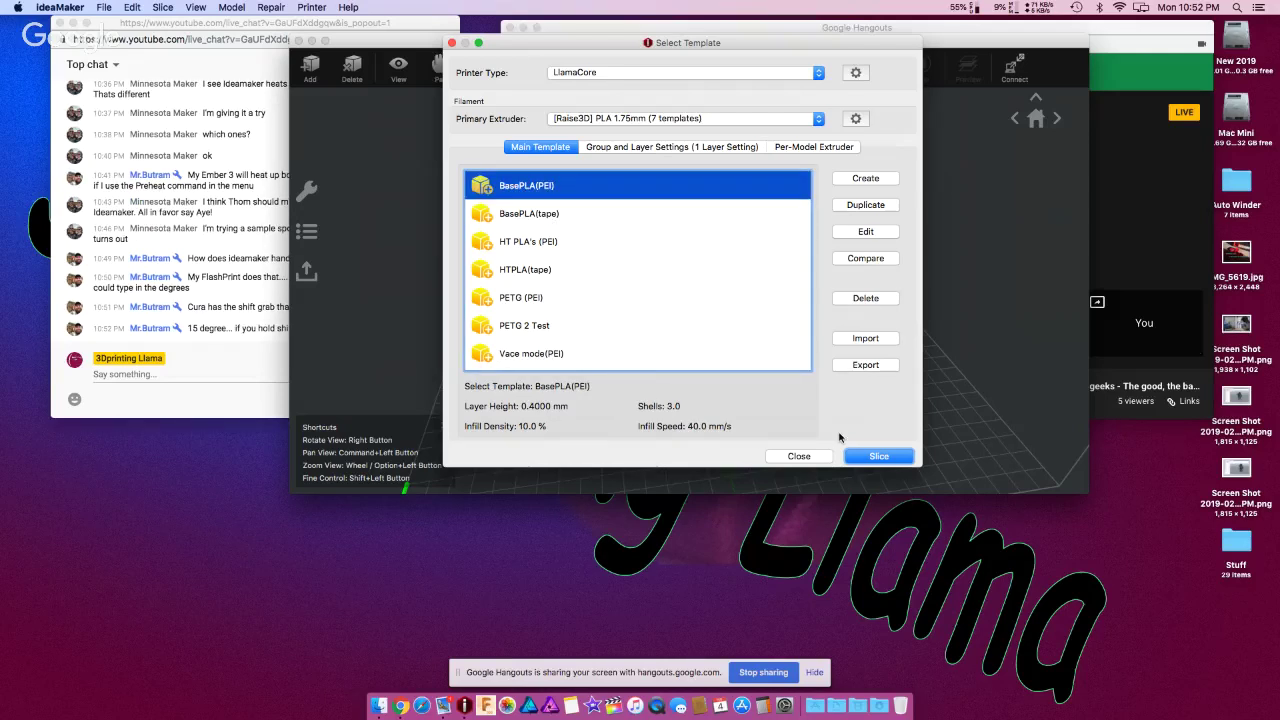
left_click(877, 456)
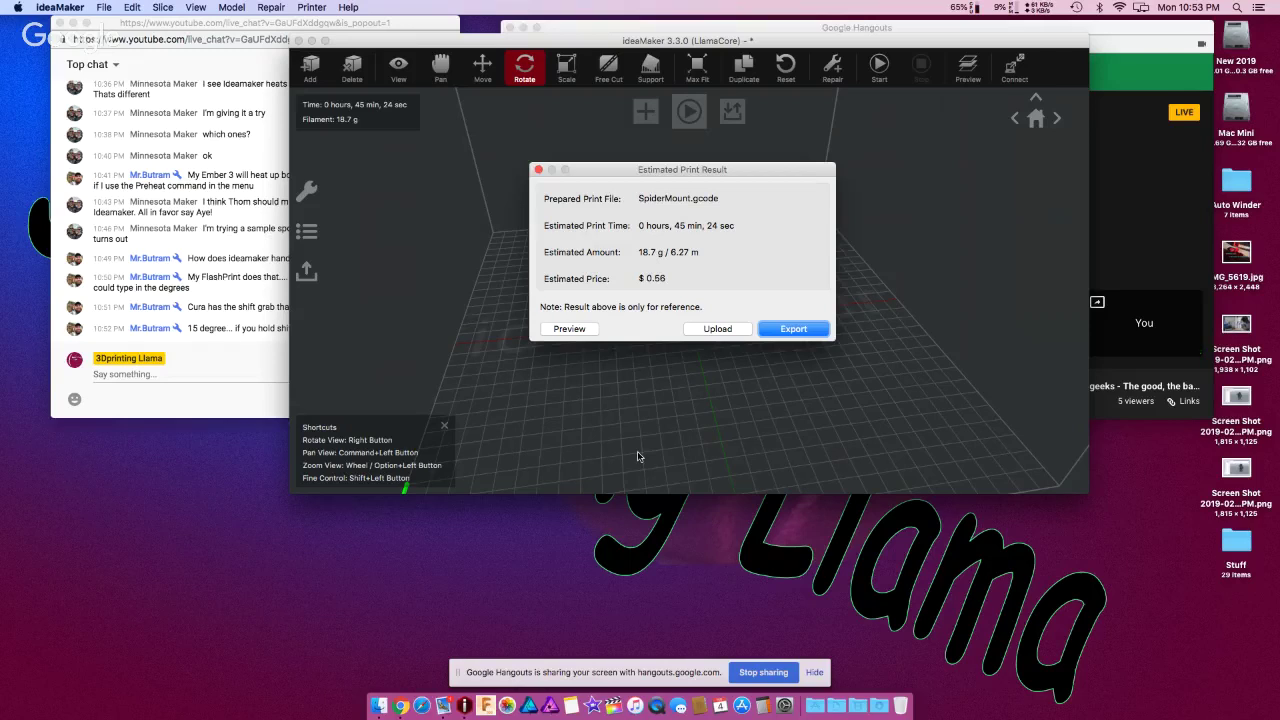
- Export the sliced print file as SpiderMount.gcode to the Desktop and dismiss the export message
left_click(782, 329)
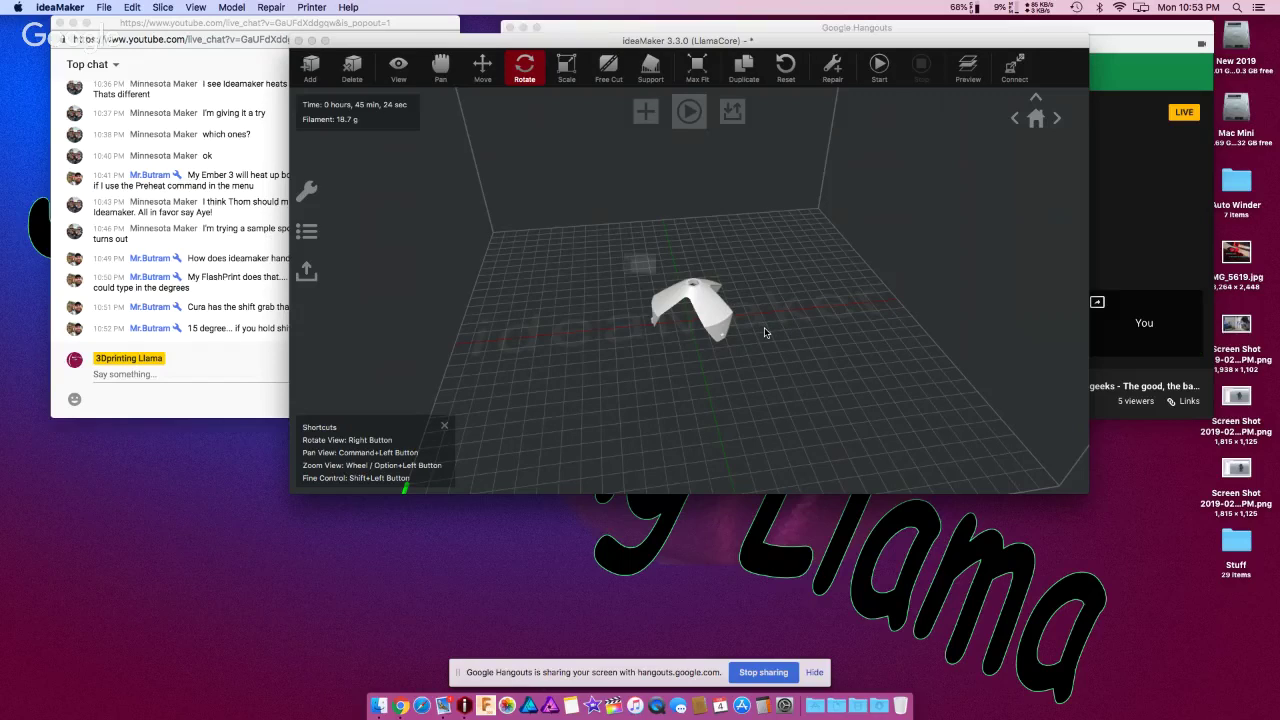
left_click(838, 408)
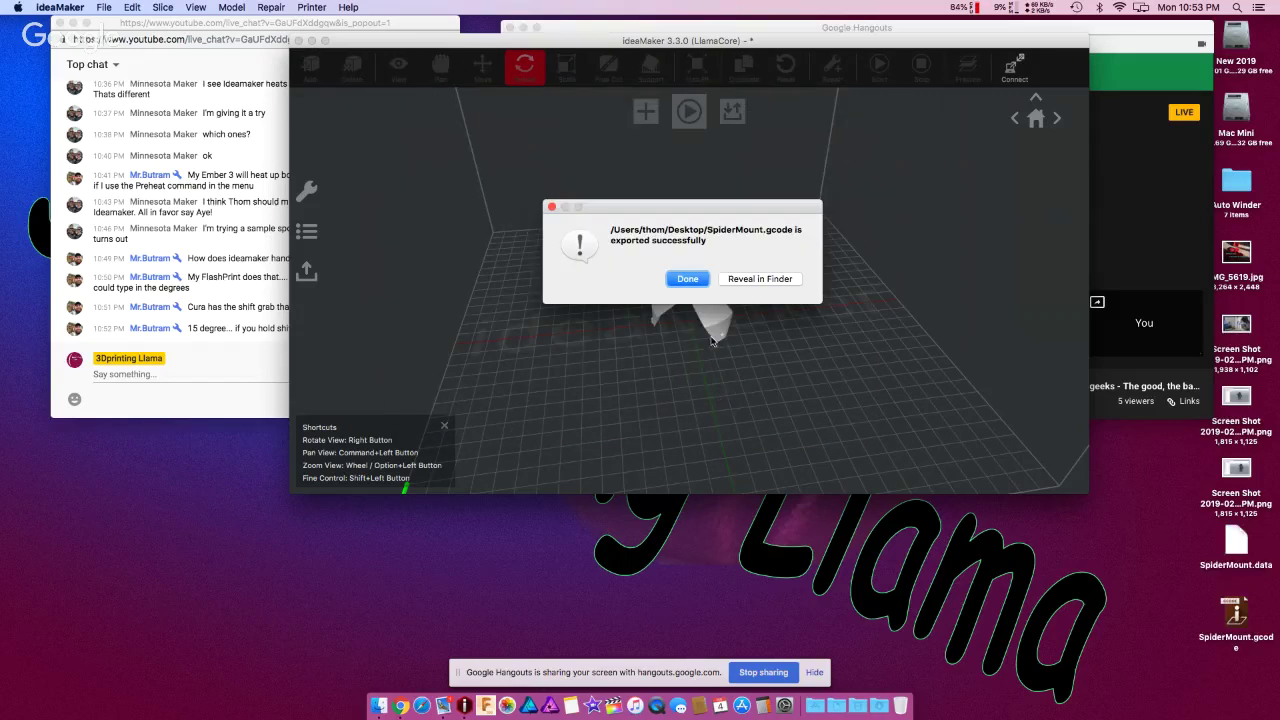
left_click(696, 280)
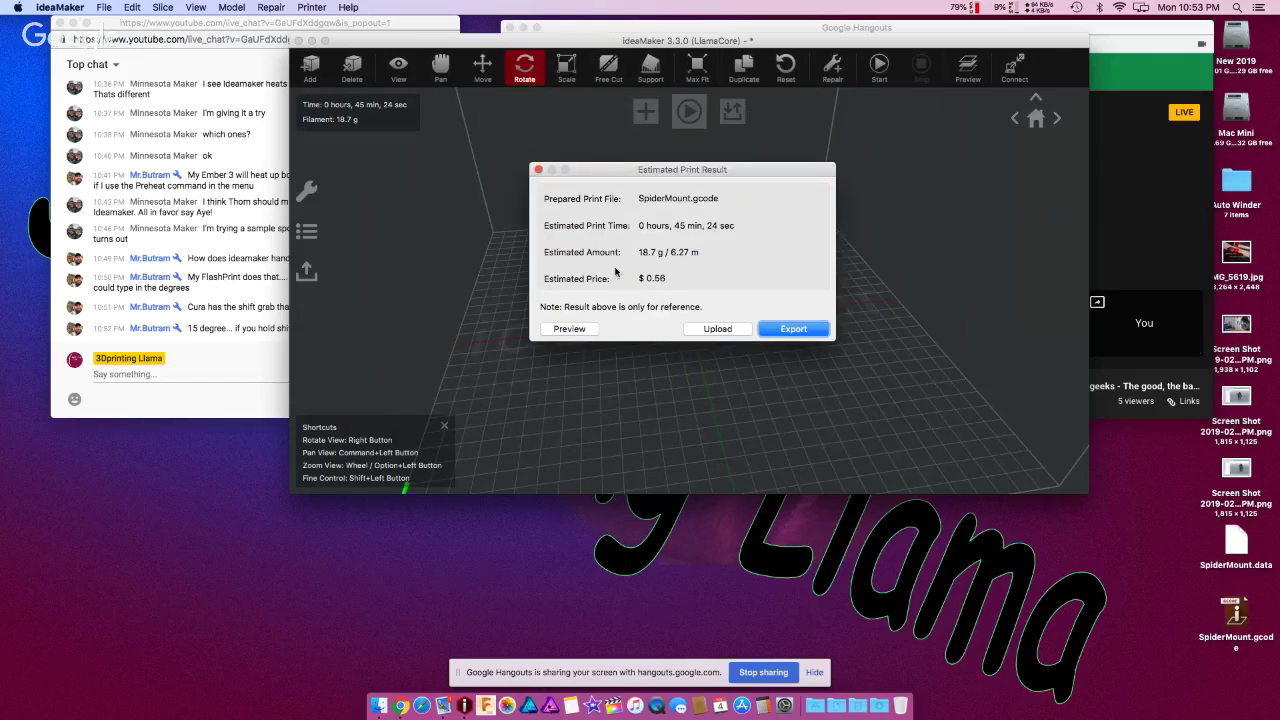
- Open the slice preview of SpiderMount.gcode and examine the toolpaths around the model's central hexagonal hole up close
left_click(581, 329)
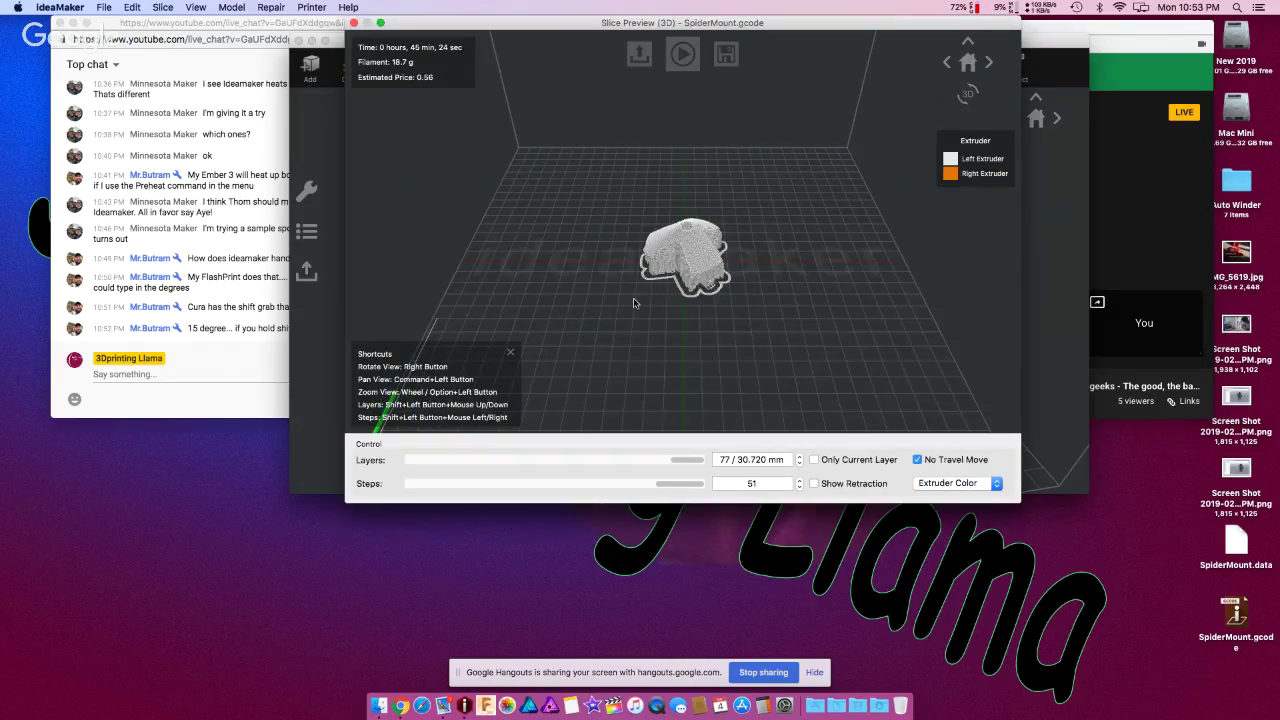
scroll(714, 274, "up", 2)
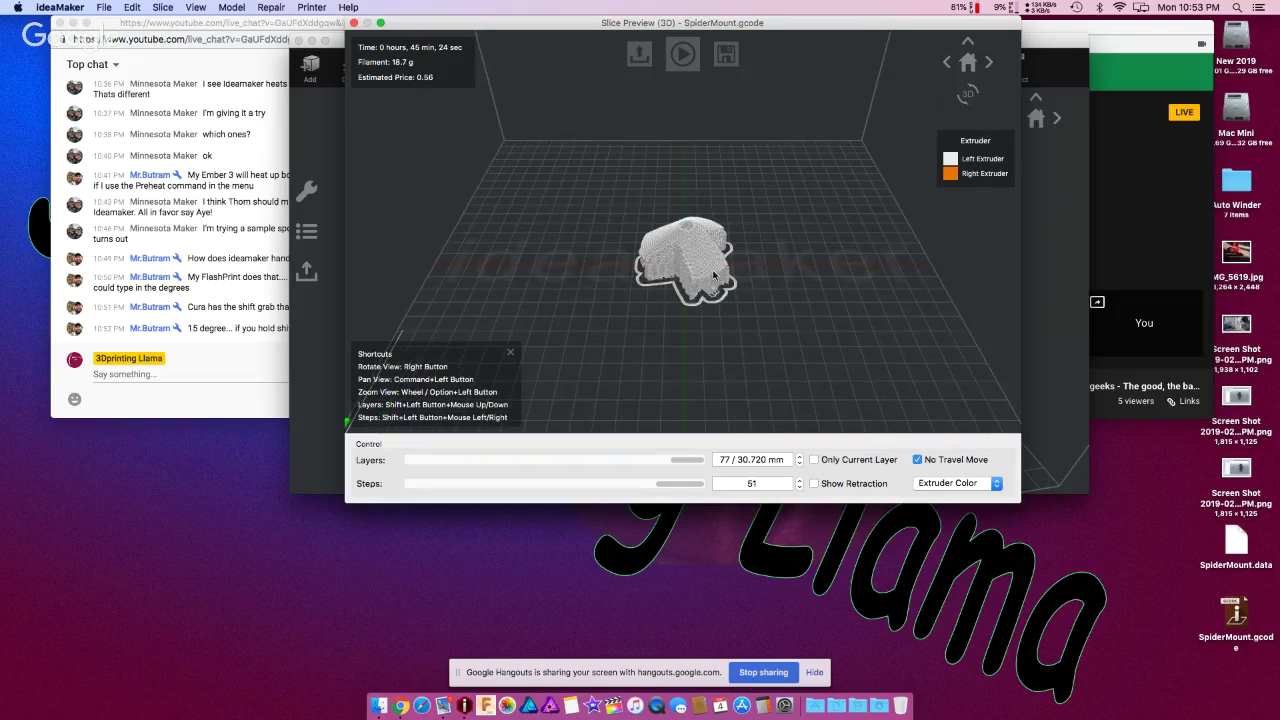
scroll(714, 274, "up", 3)
right_click_drag(714, 274, 678, 320)
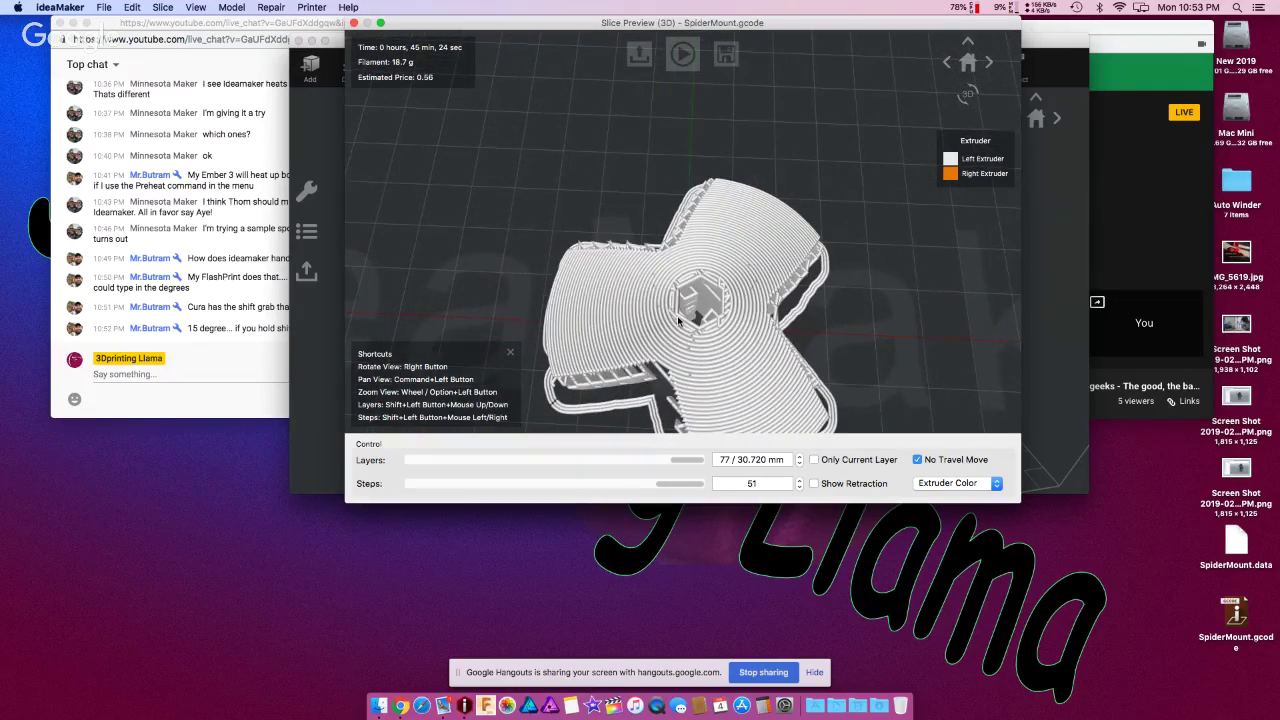
scroll(677, 318, "up", 3)
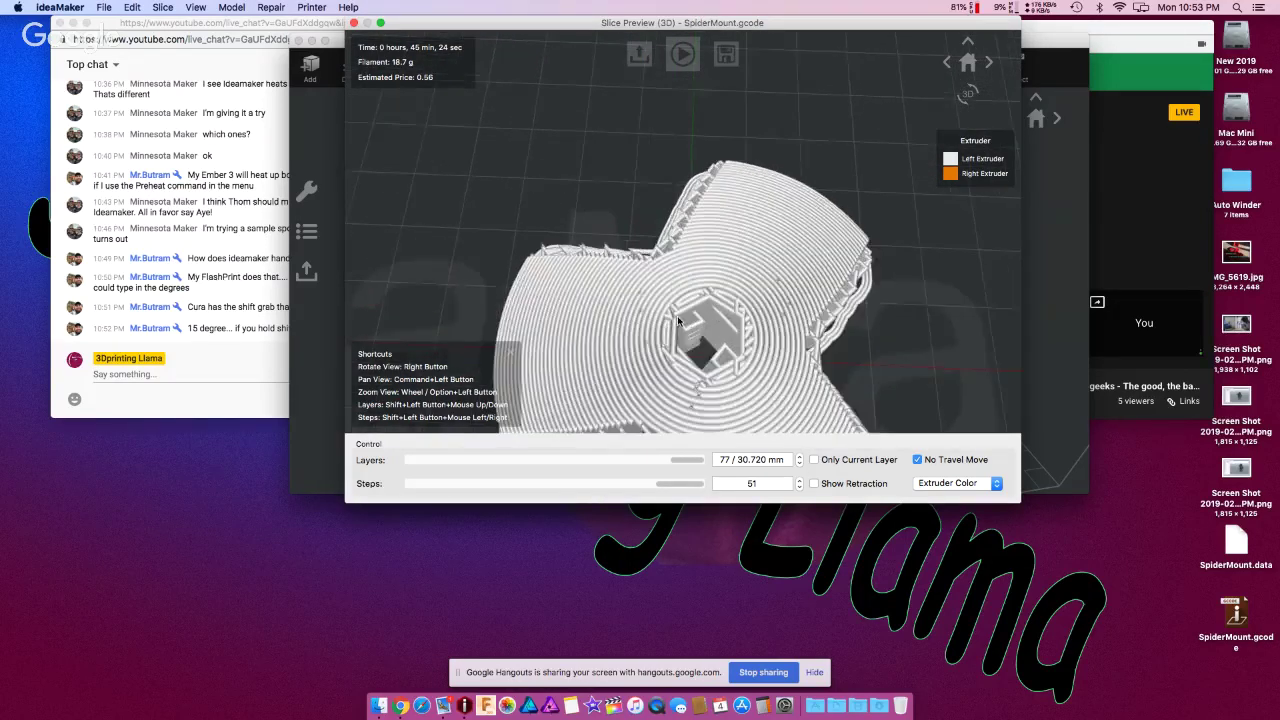
scroll(677, 318, "up", 3)
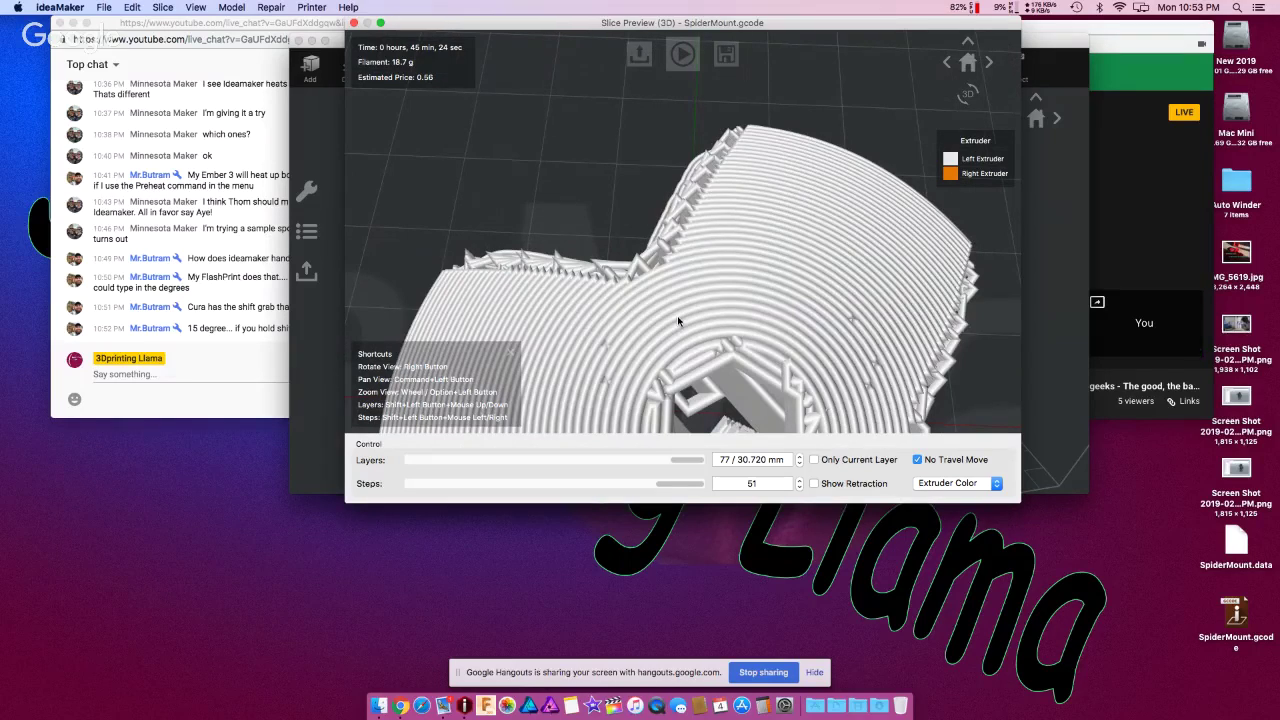
scroll(678, 320, "down", 5)
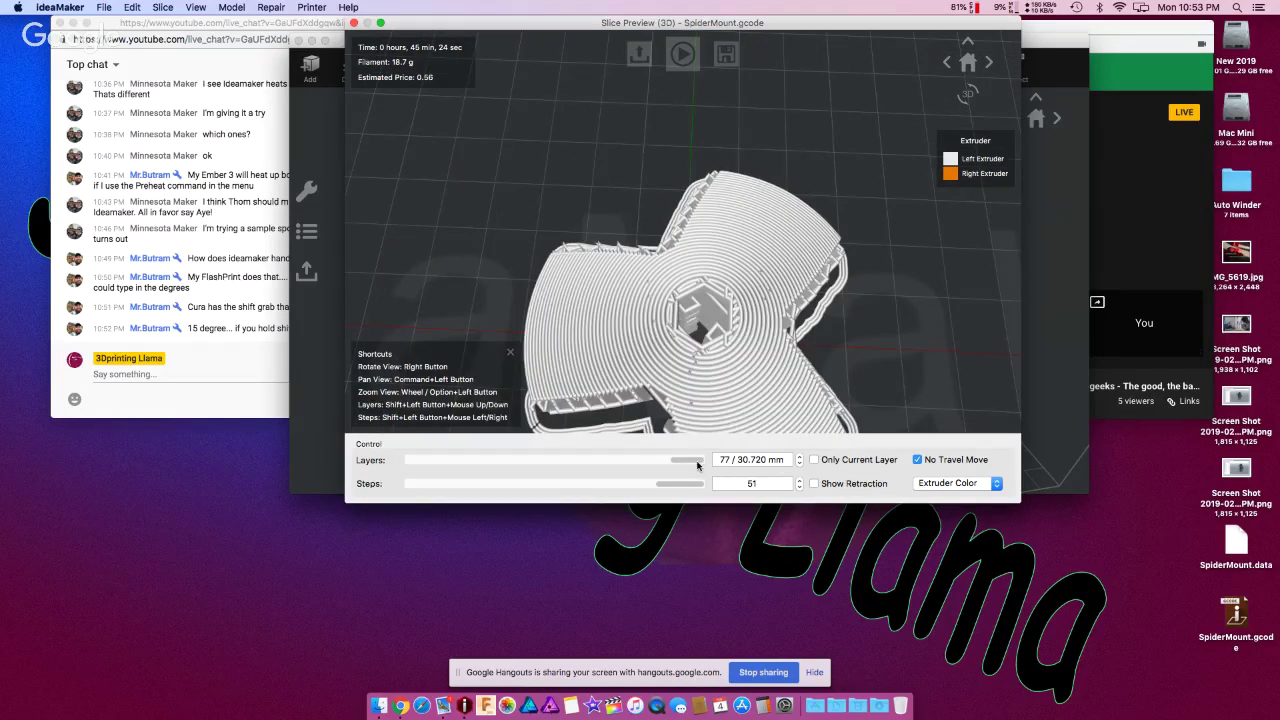
- Lower the preview to layer 56, show only the current layer, and inspect single layers up to layer 75
left_click_drag(675, 467, 625, 463)
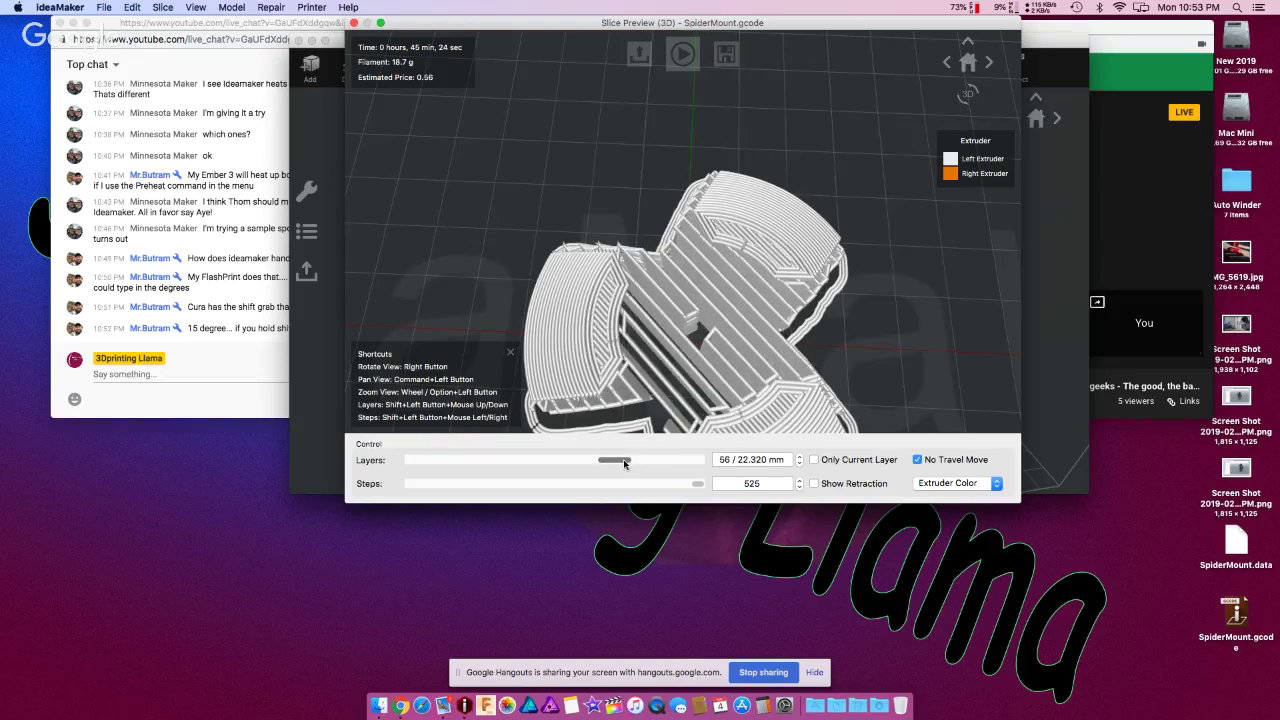
left_click(814, 460)
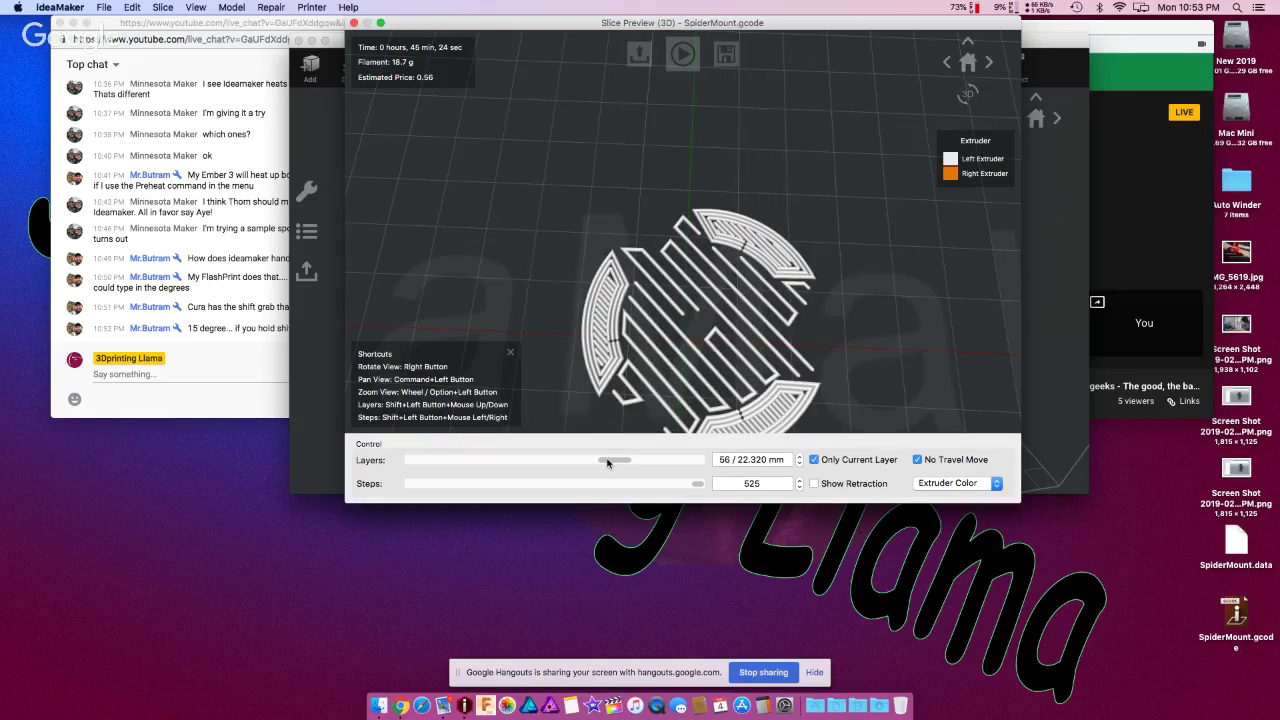
left_click_drag(607, 462, 684, 461)
- Show retractions and travel moves in the slice preview and inspect them on layers 60 and 55
left_click(814, 484)
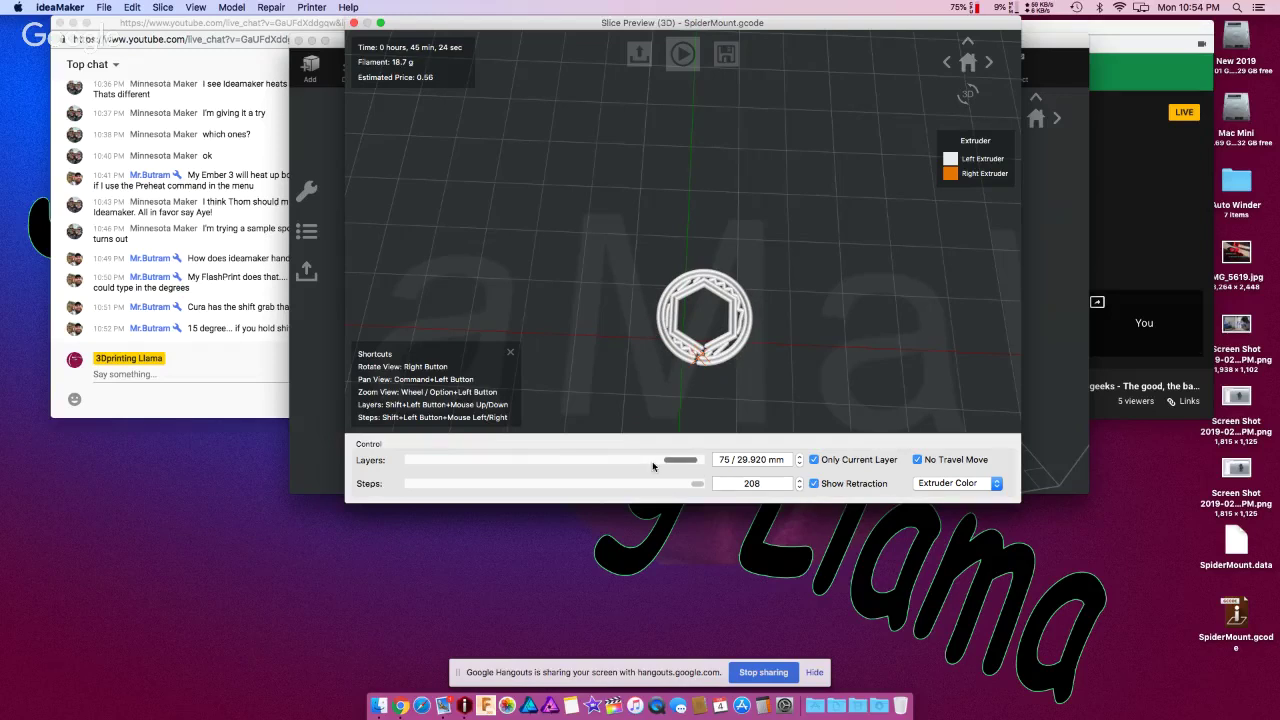
left_click_drag(653, 466, 629, 461)
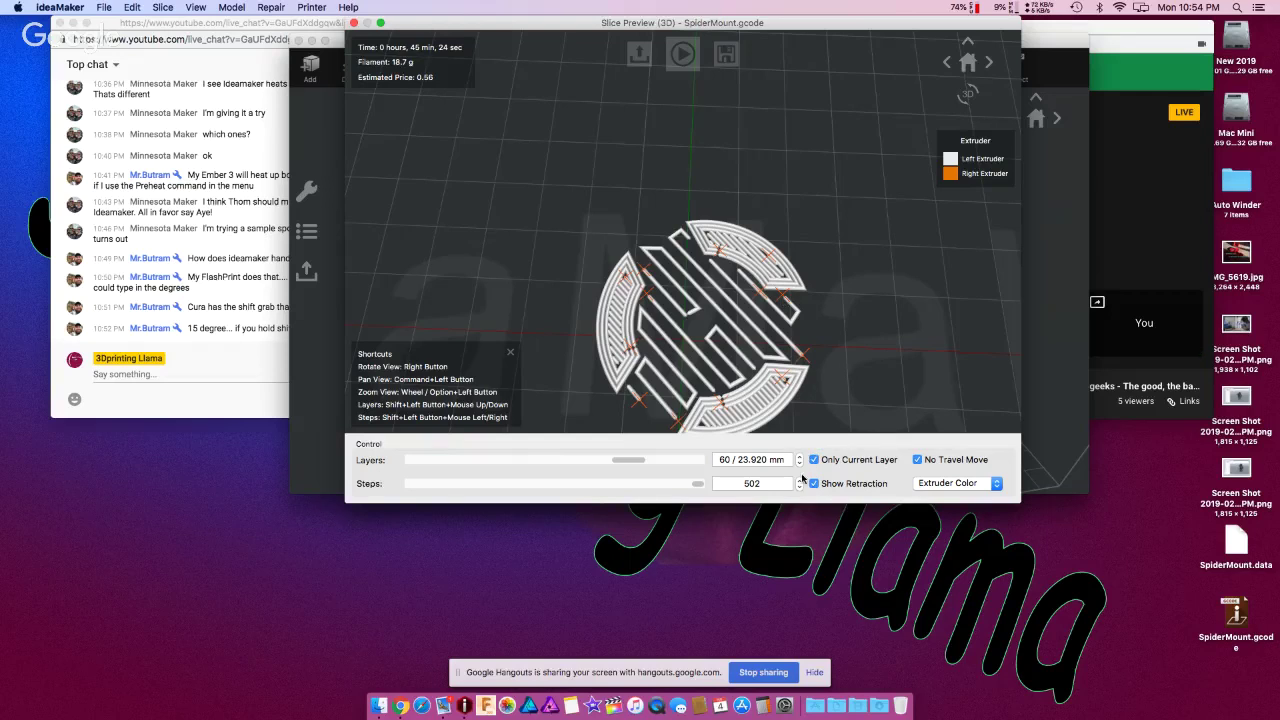
left_click(917, 459)
left_click_drag(629, 459, 611, 460)
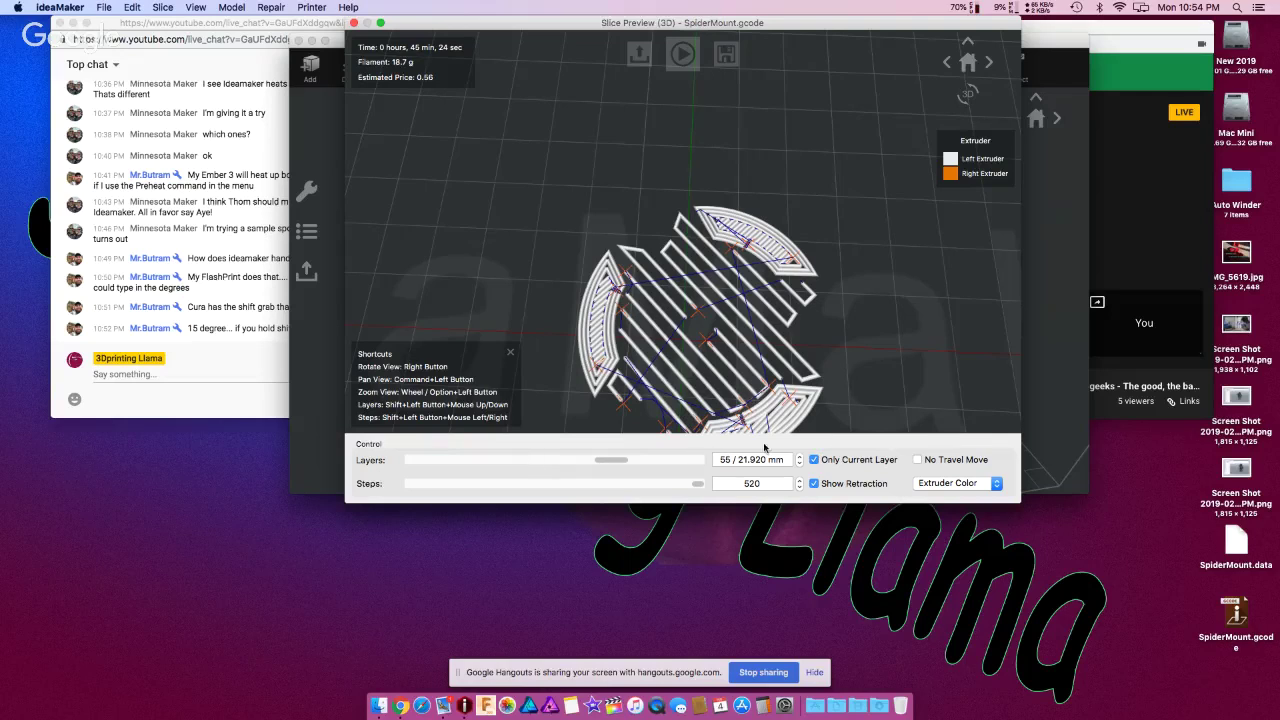
- Show all printed layers together again, raise the preview to layer 76, and close the slice preview
left_click(813, 462)
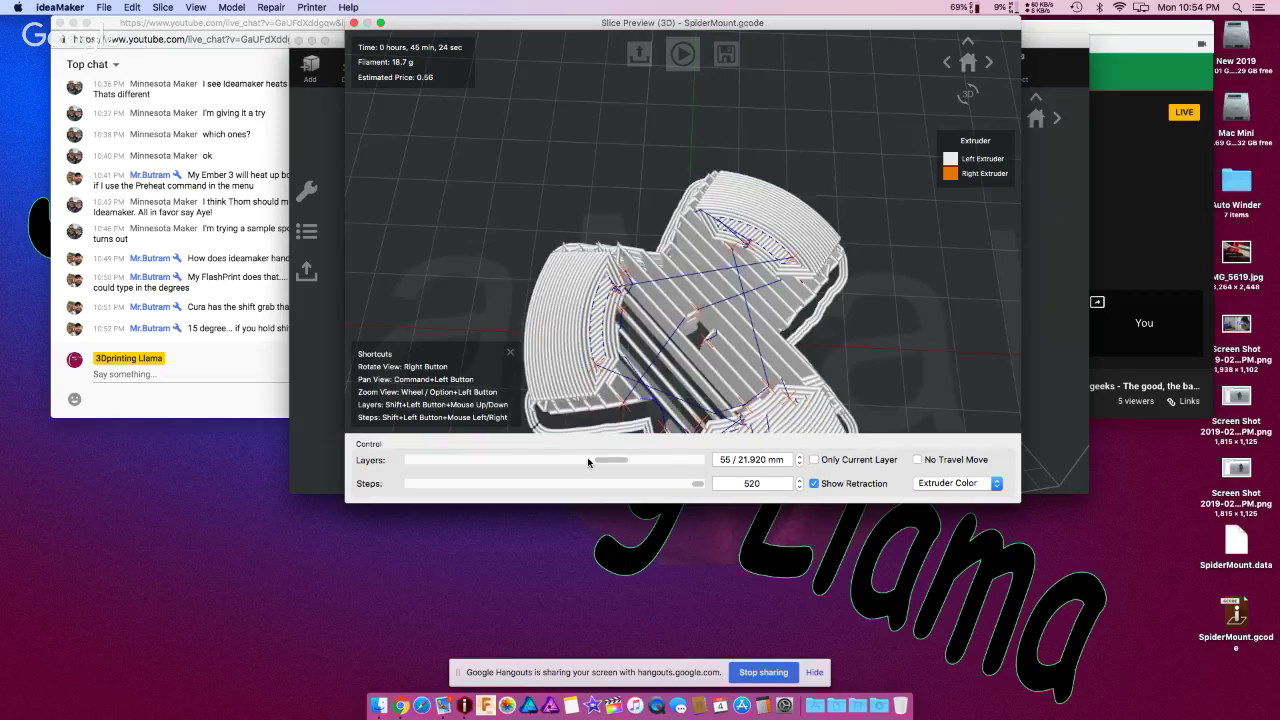
left_click_drag(588, 462, 670, 461)
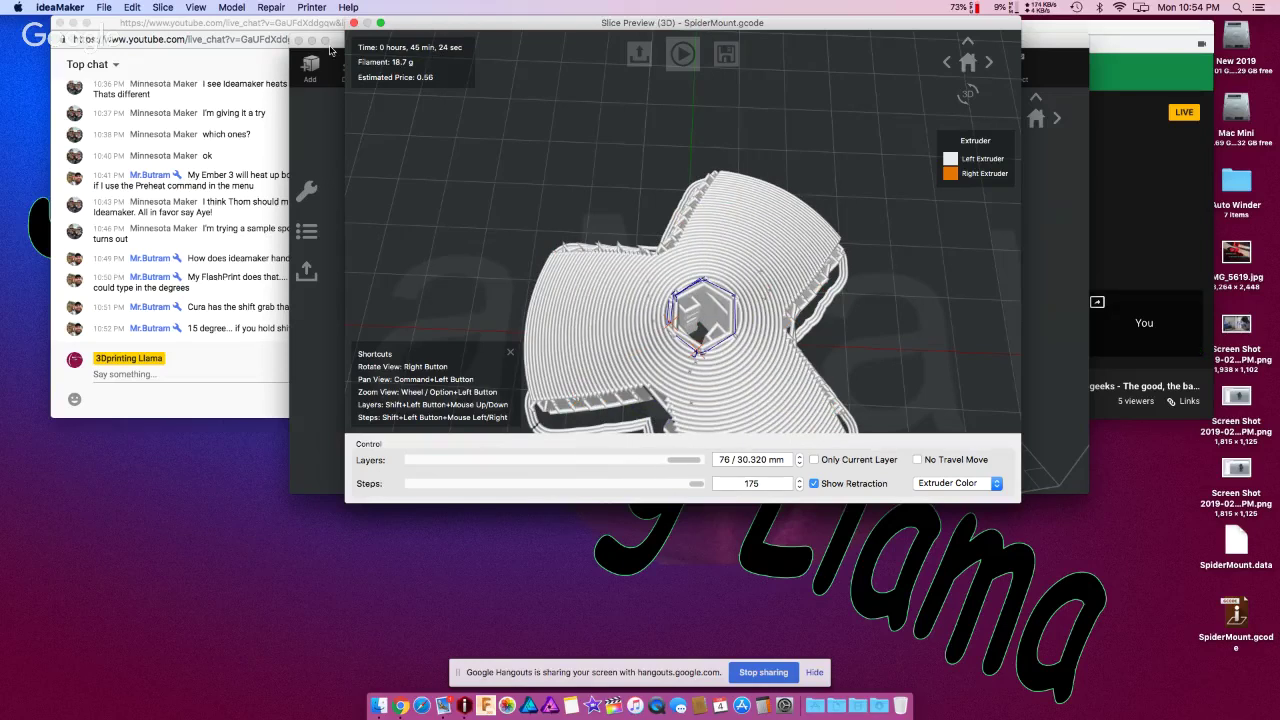
left_click(353, 23)
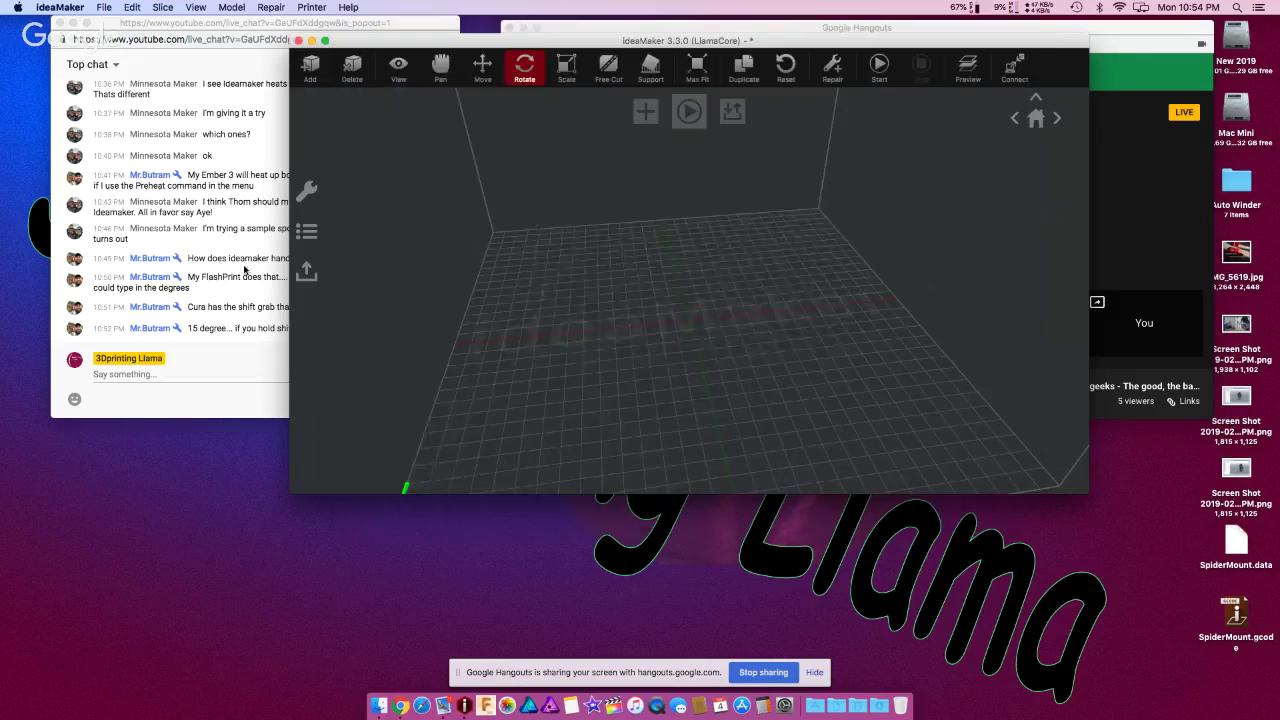
- Check the YouTube live chat, close the estimated print result, and return to ideaMaker
left_click(239, 362)
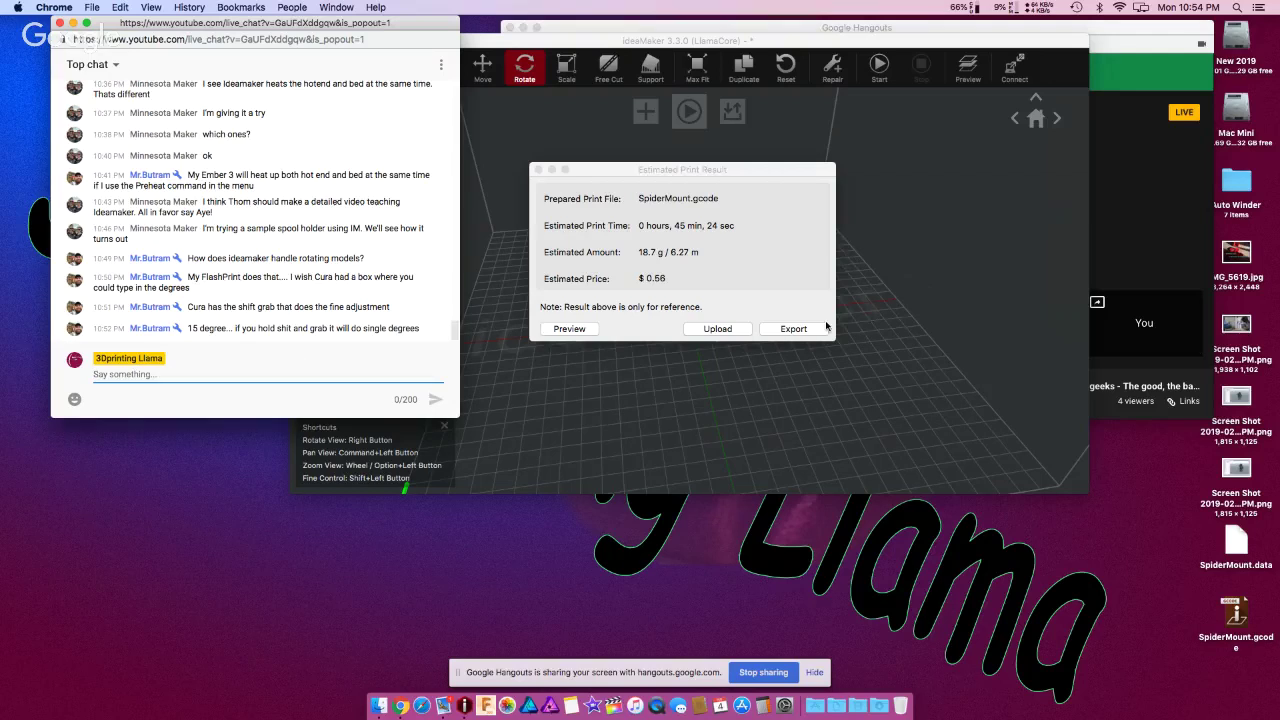
left_click(538, 171)
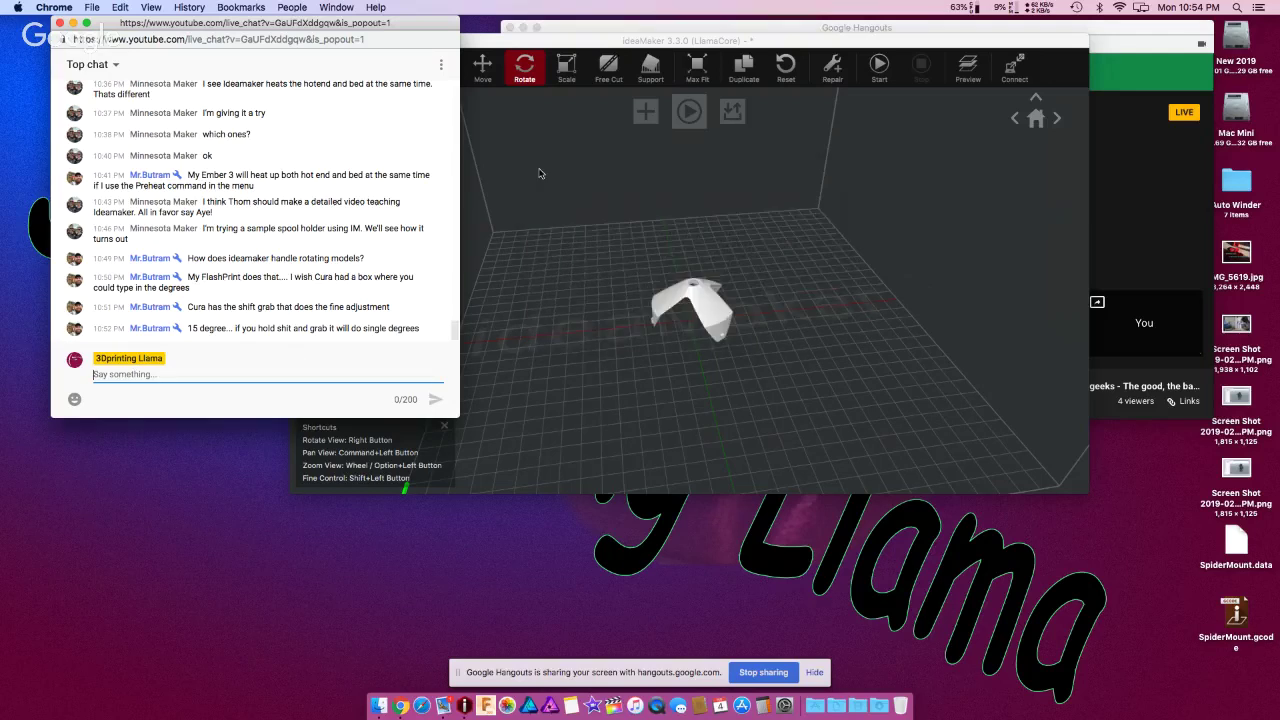
left_click(543, 212)
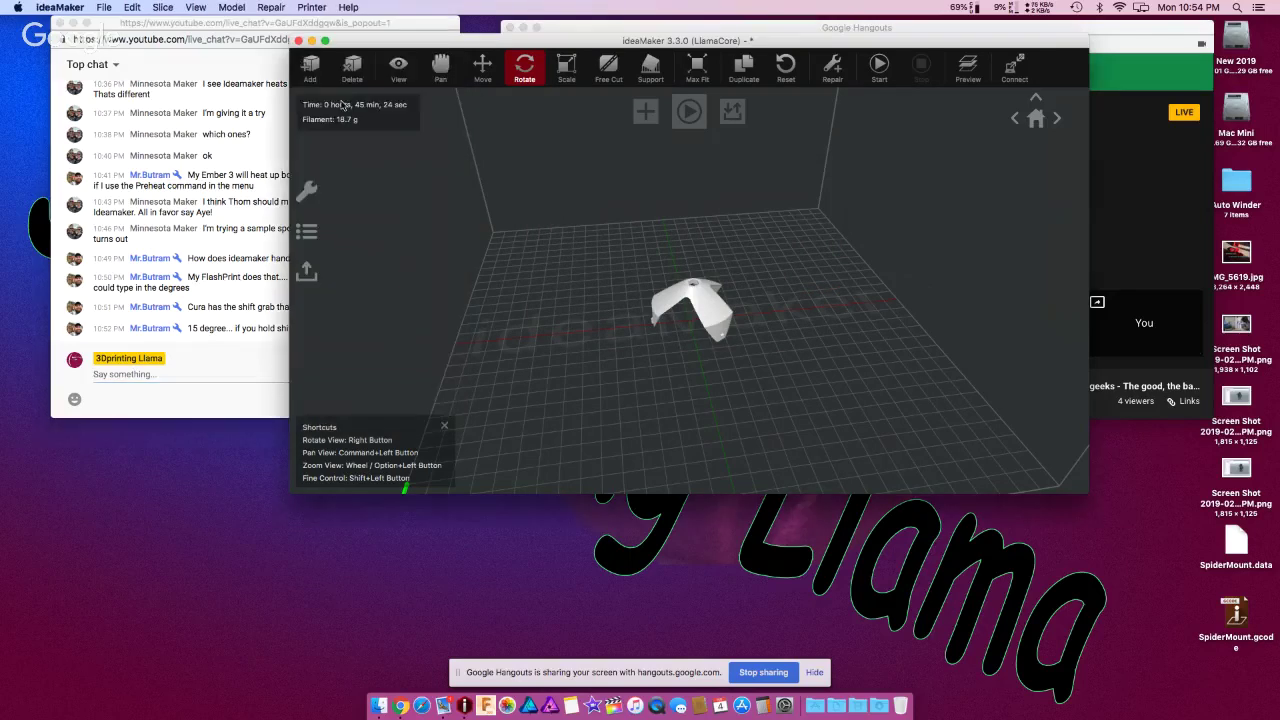
- Close ideaMaker, choosing to save the project changes
left_click(298, 41)
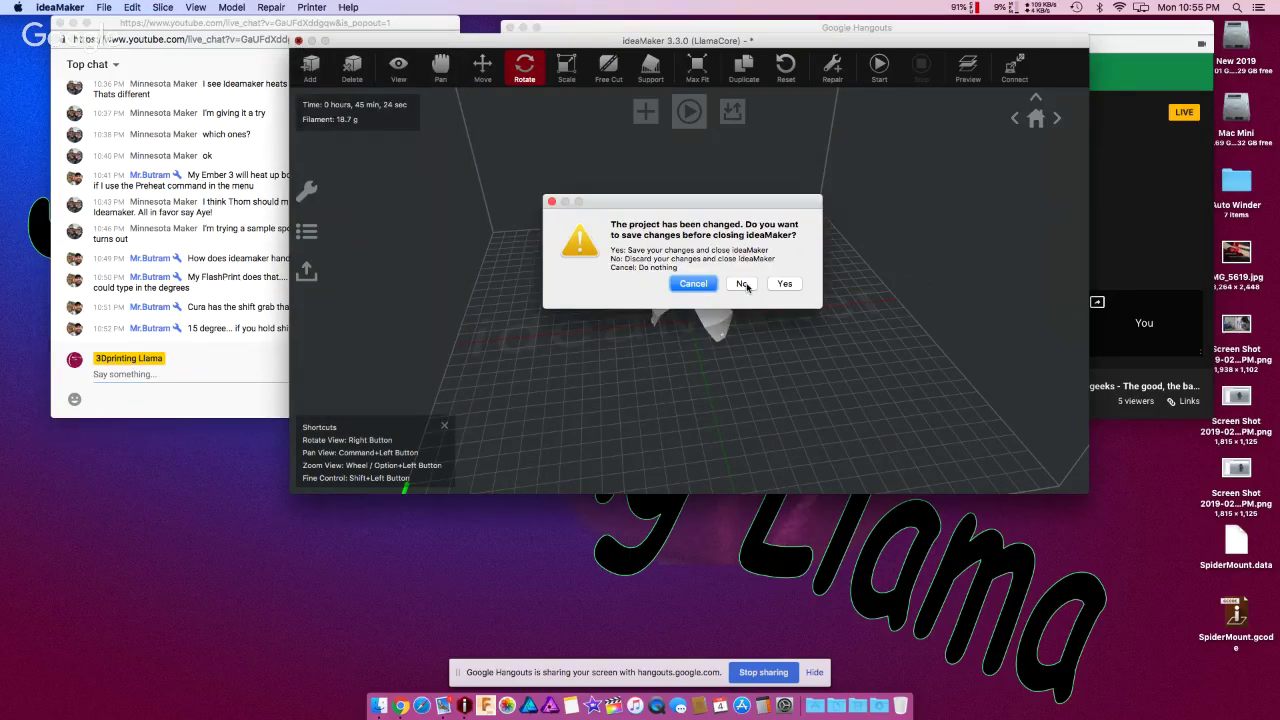
left_click(785, 284)
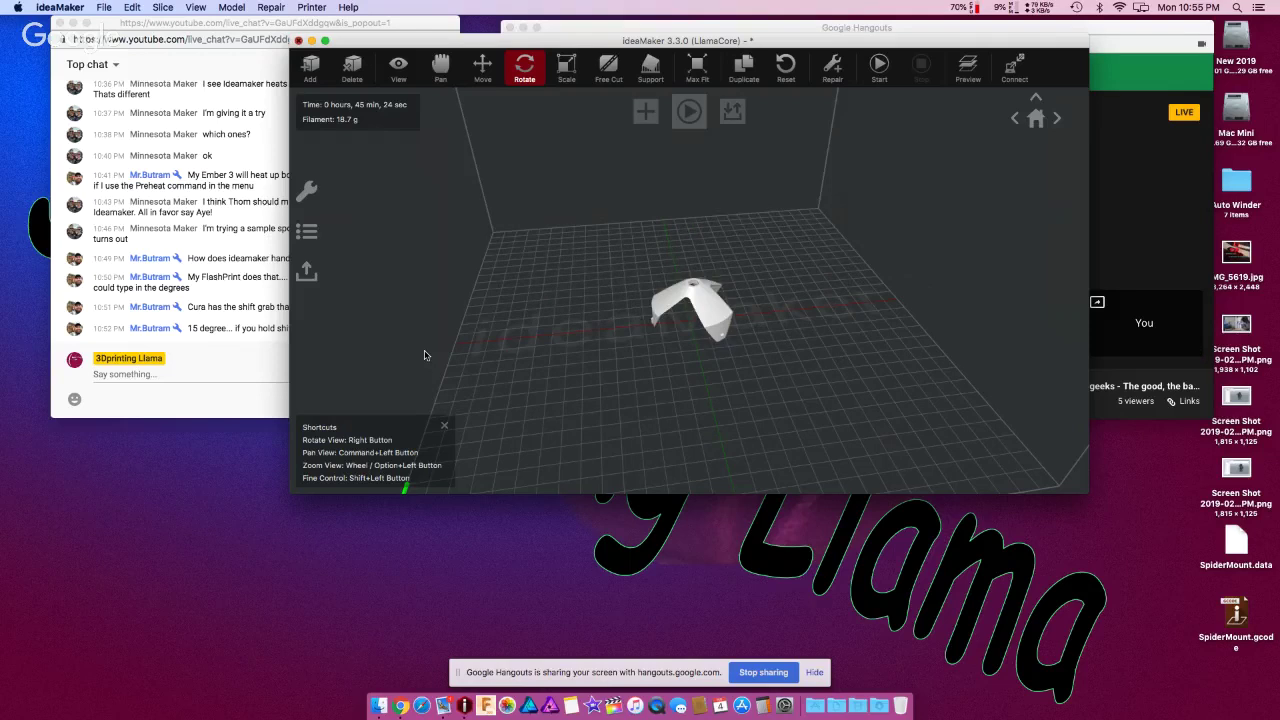
left_click(852, 411)
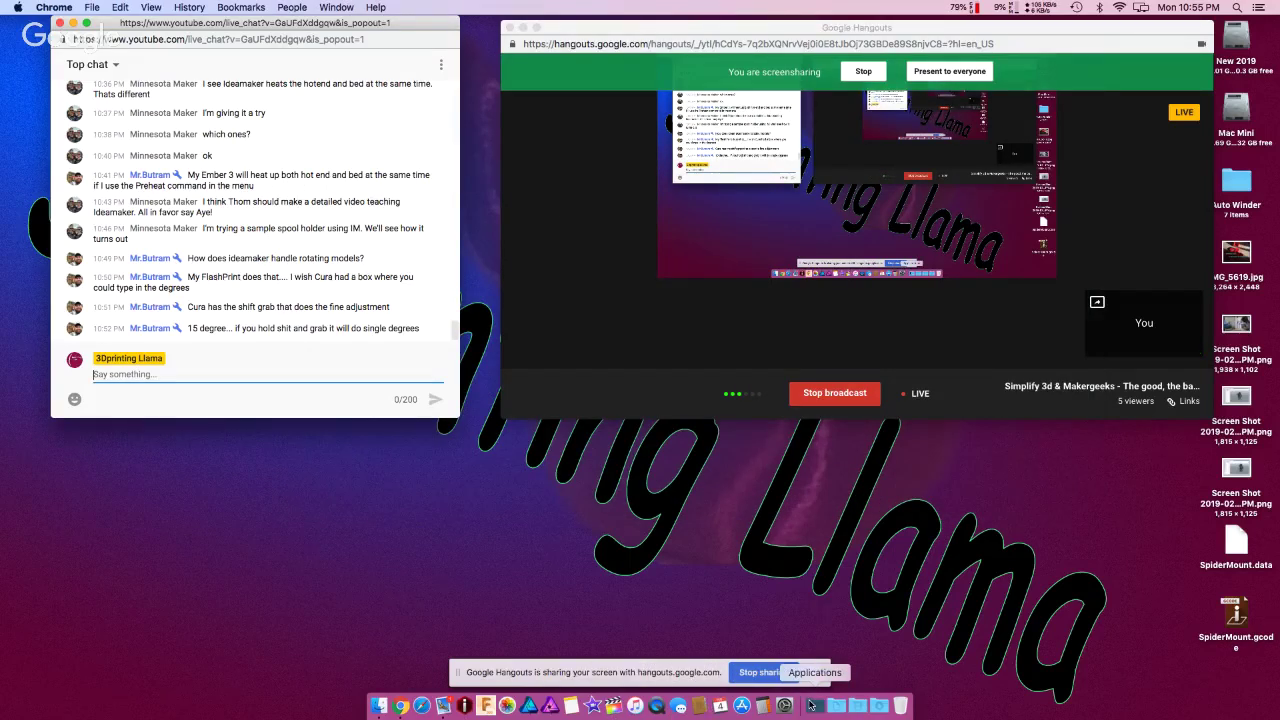
- Launch Ultimaker Cura4.0 from the Applications folder and move its window aside to uncover the live chat
left_click(812, 706)
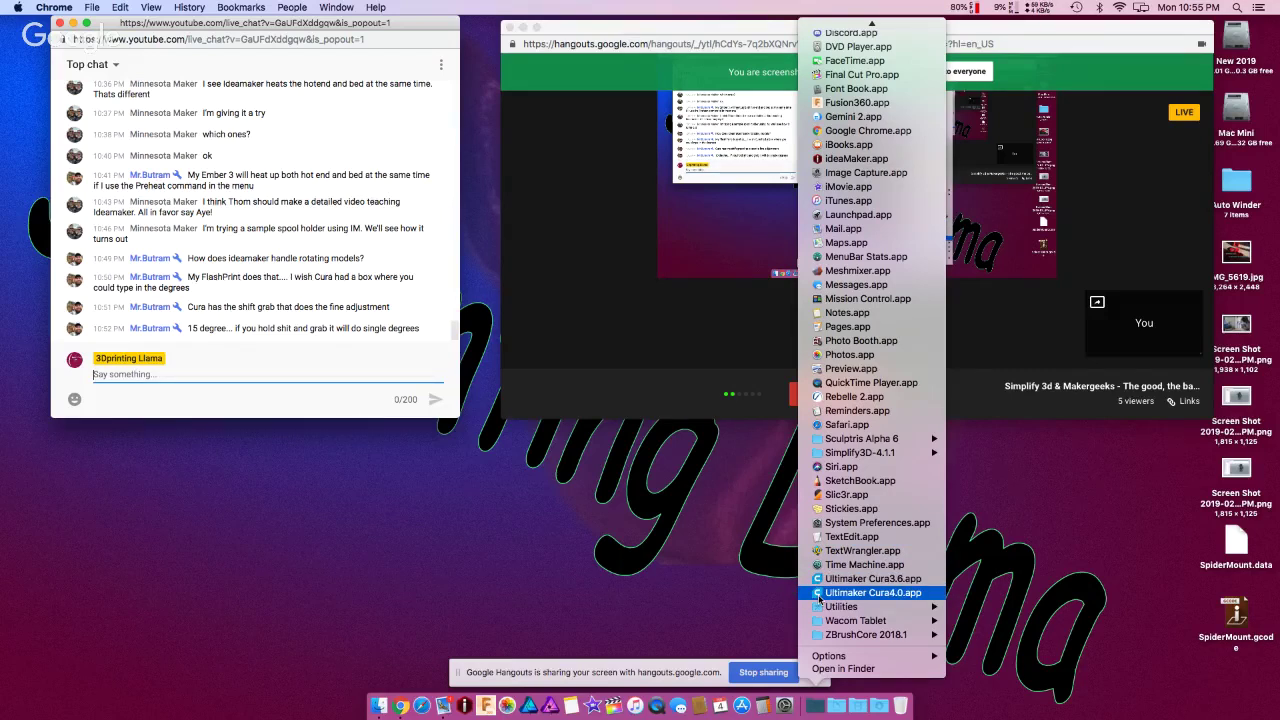
left_click(818, 596)
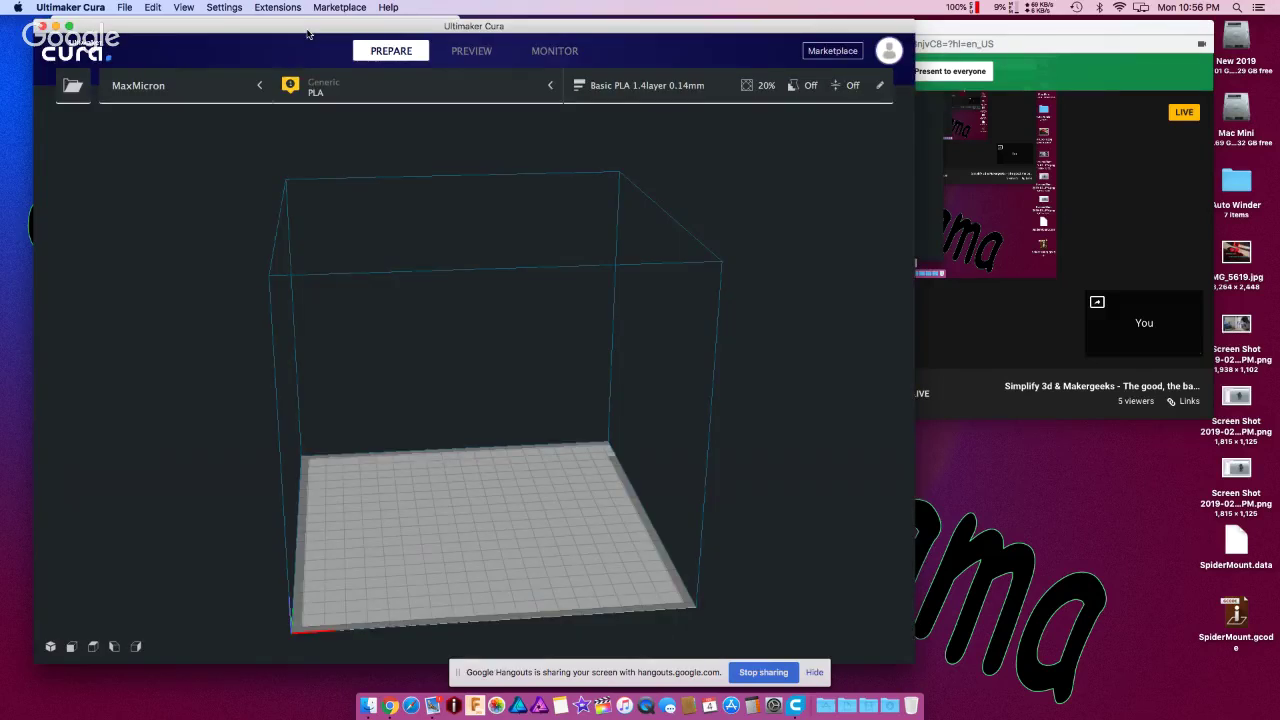
left_click_drag(318, 22, 591, 5)
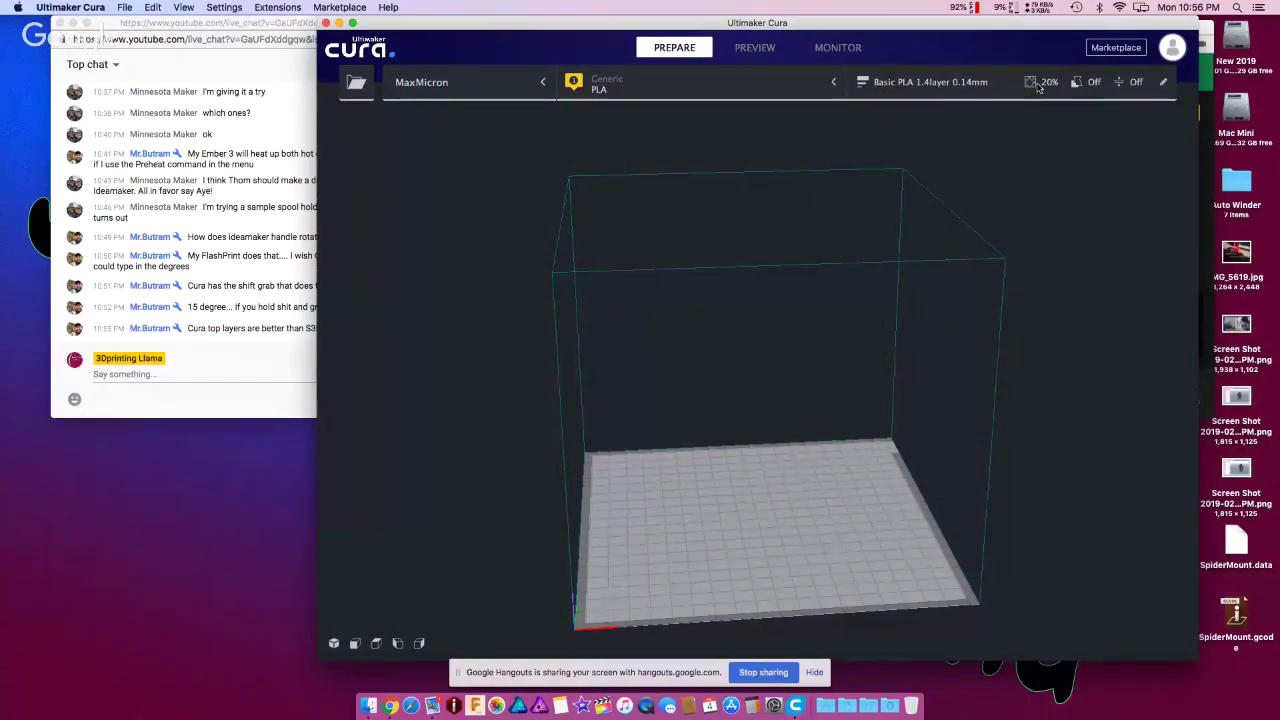
- Open the print settings for the Basic PLA 1.4layer profile and look through the quality, infill and material values
left_click(1166, 89)
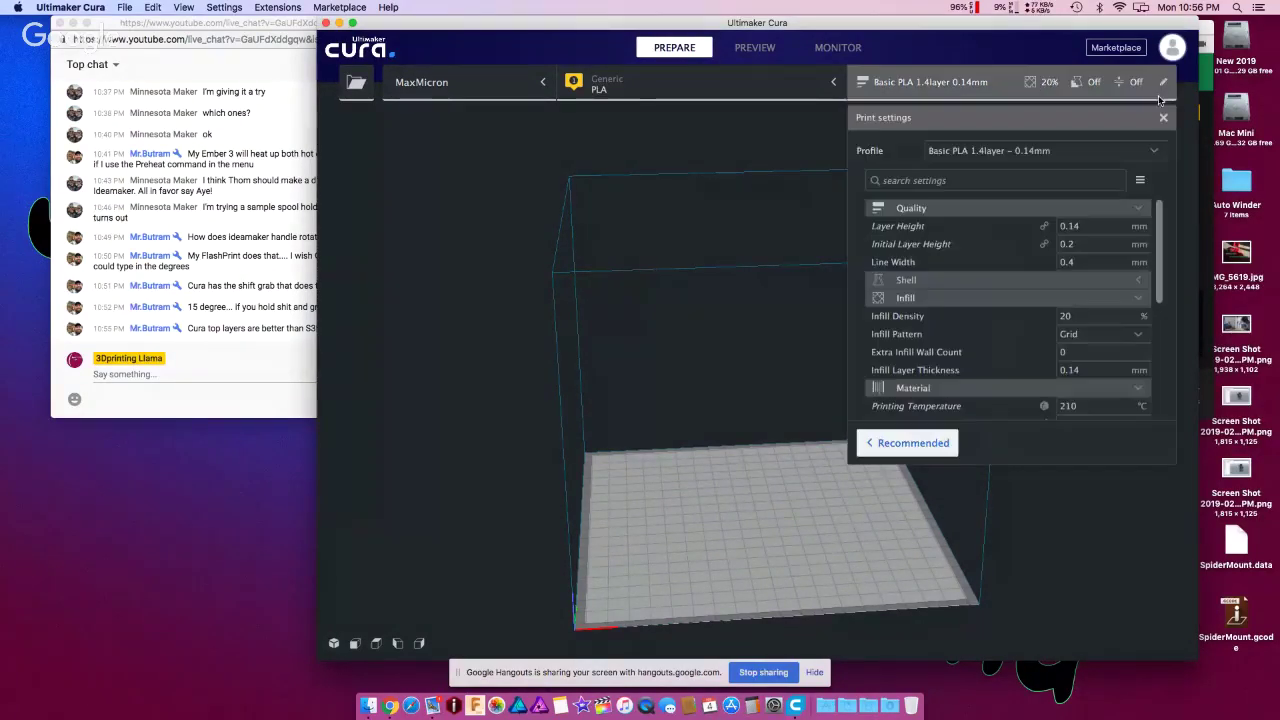
left_click(1164, 86)
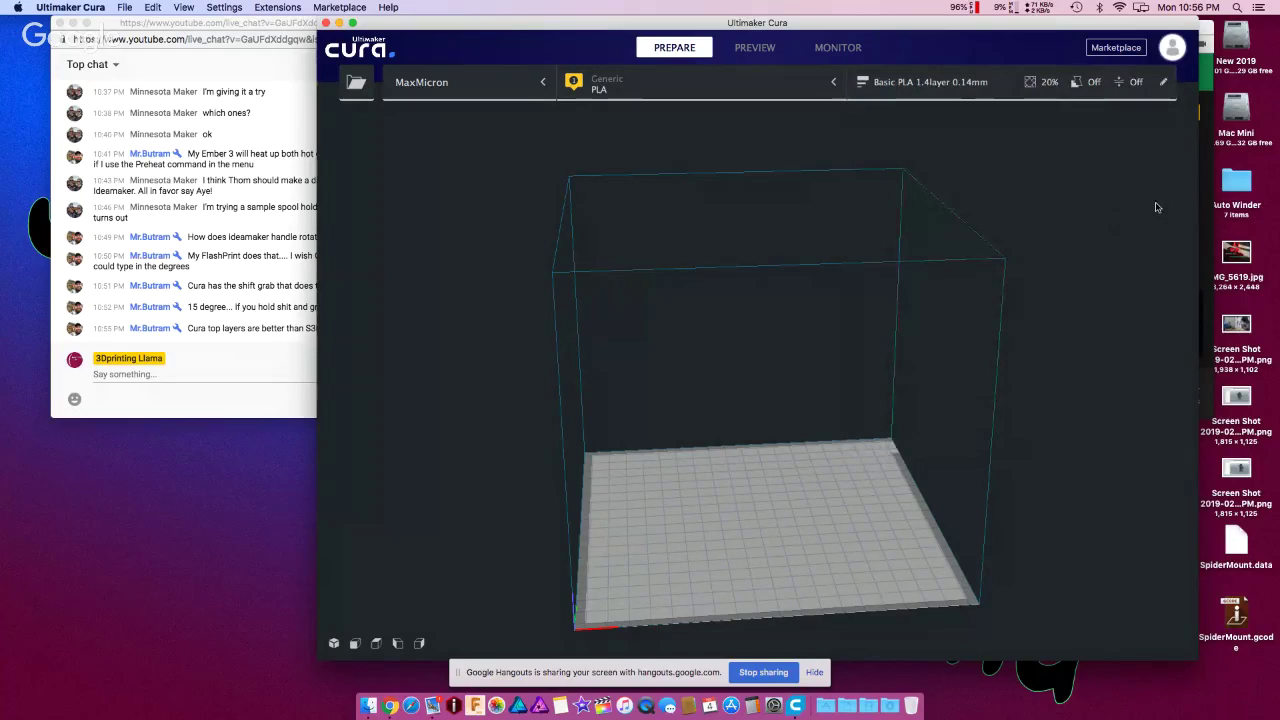
scroll(1164, 86, "up", 2)
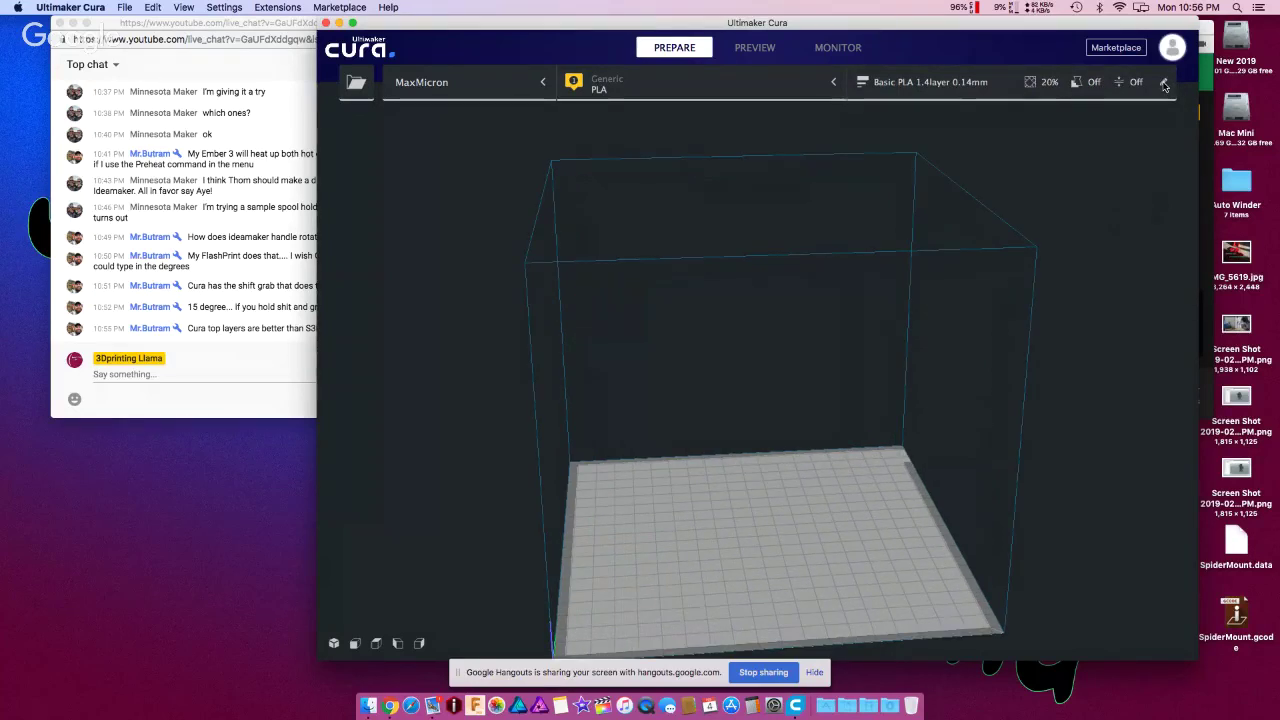
left_click(1164, 86)
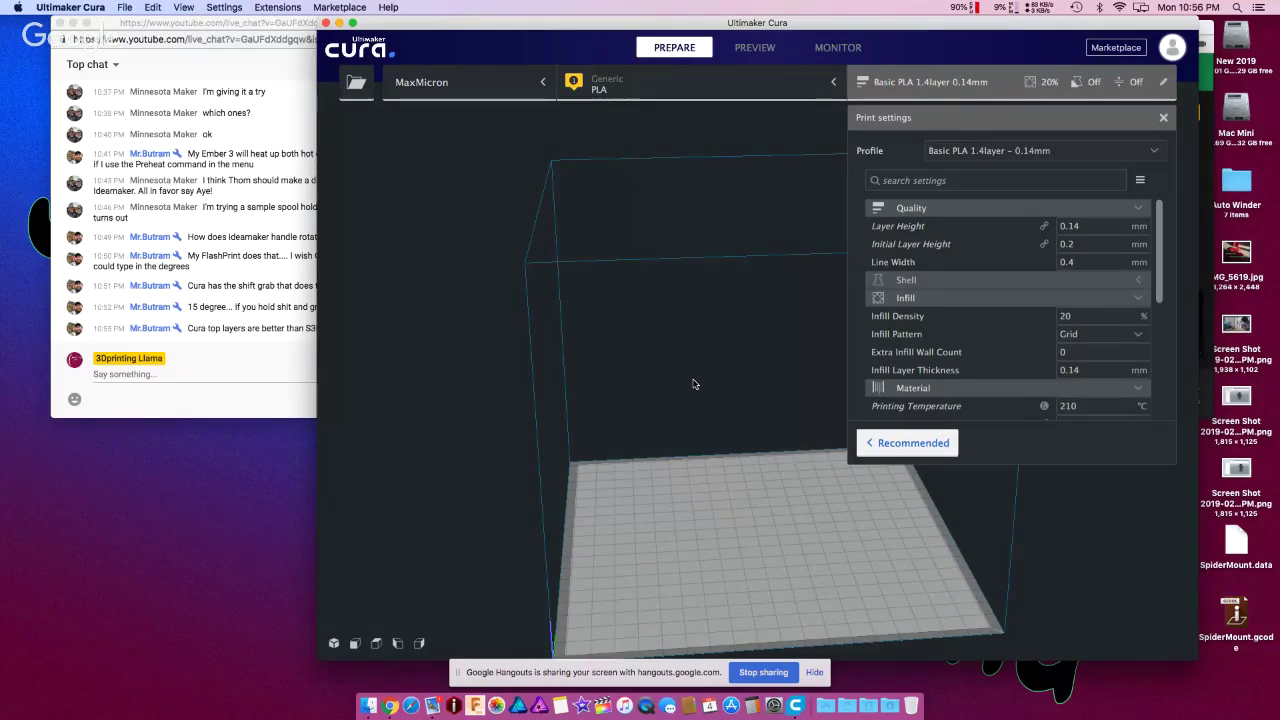
scroll(1163, 290, "down", 1)
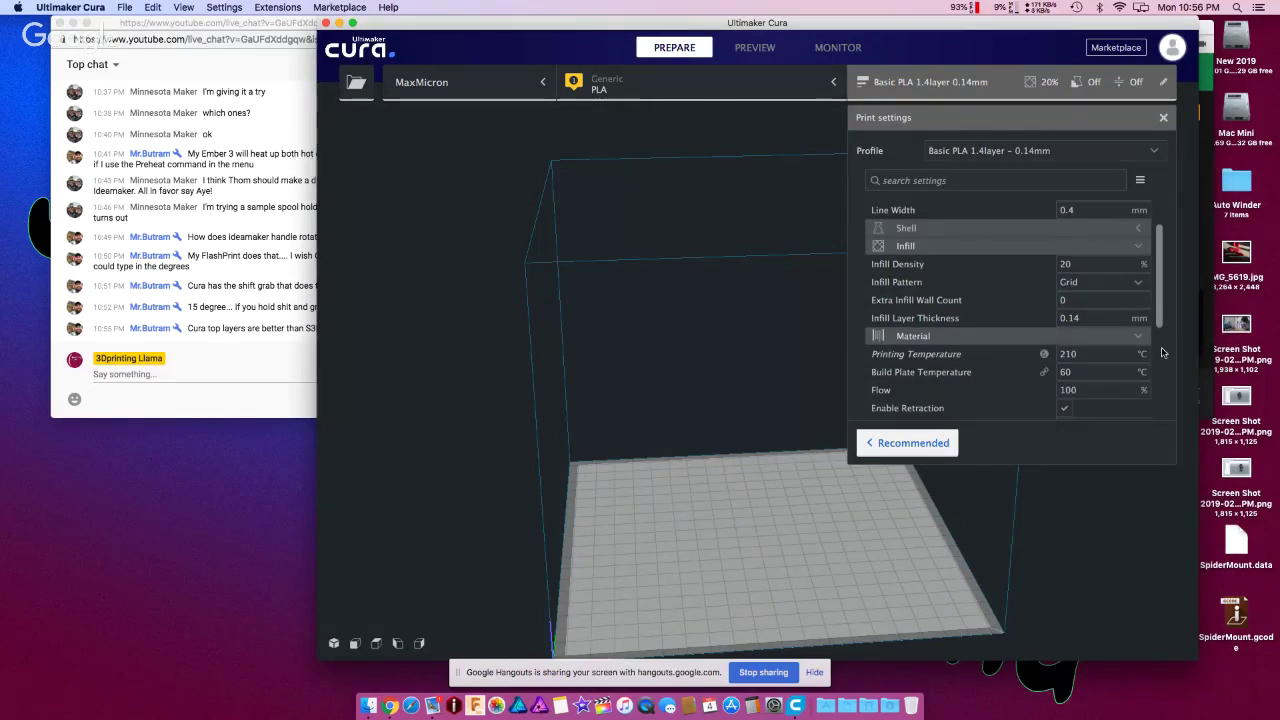
scroll(1163, 352, "down", 1)
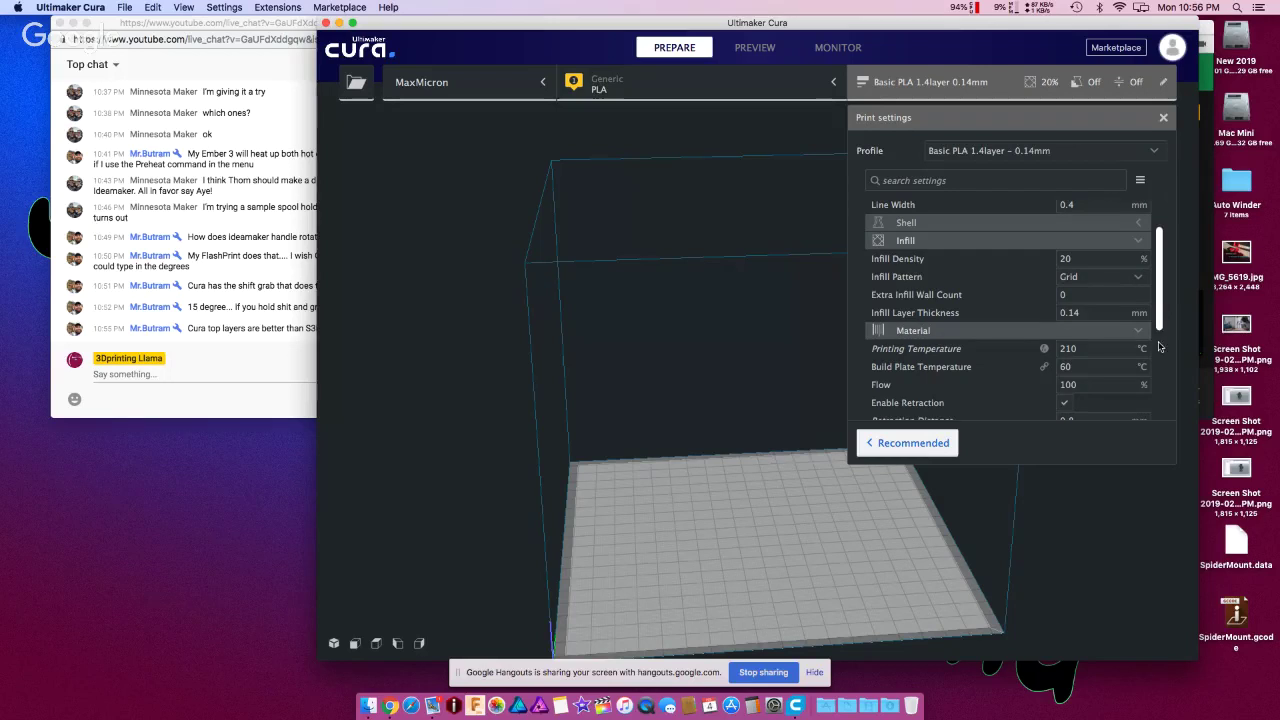
scroll(1157, 397, "down", 5)
scroll(1158, 340, "up", 3)
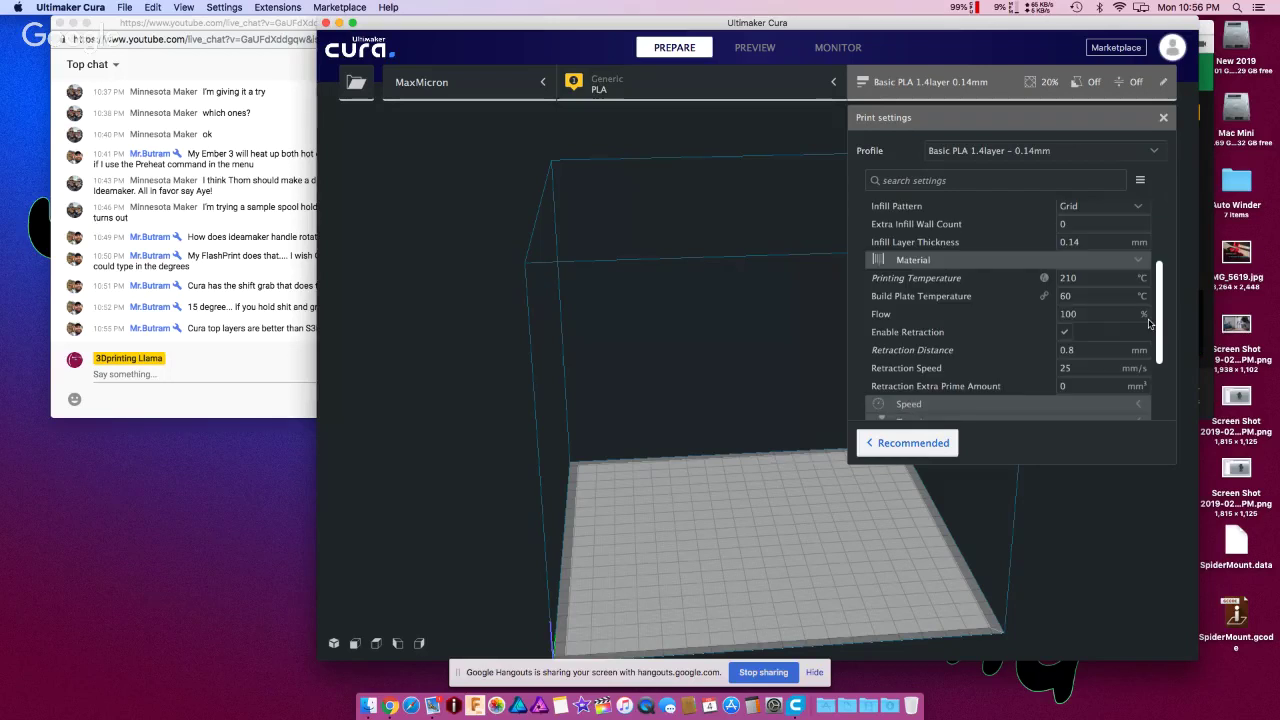
scroll(1160, 284, "up", 3)
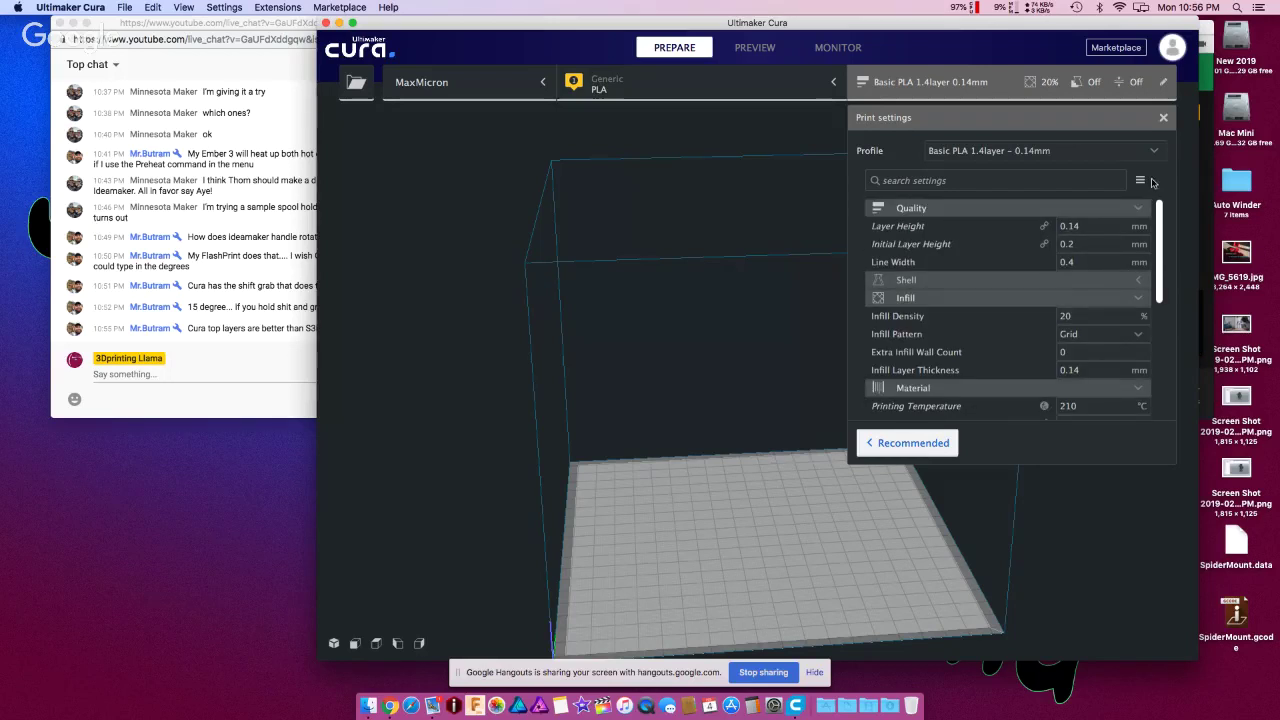
- Set the profile's layer height to 0.2 mm in the Quality settings
left_click(1072, 226)
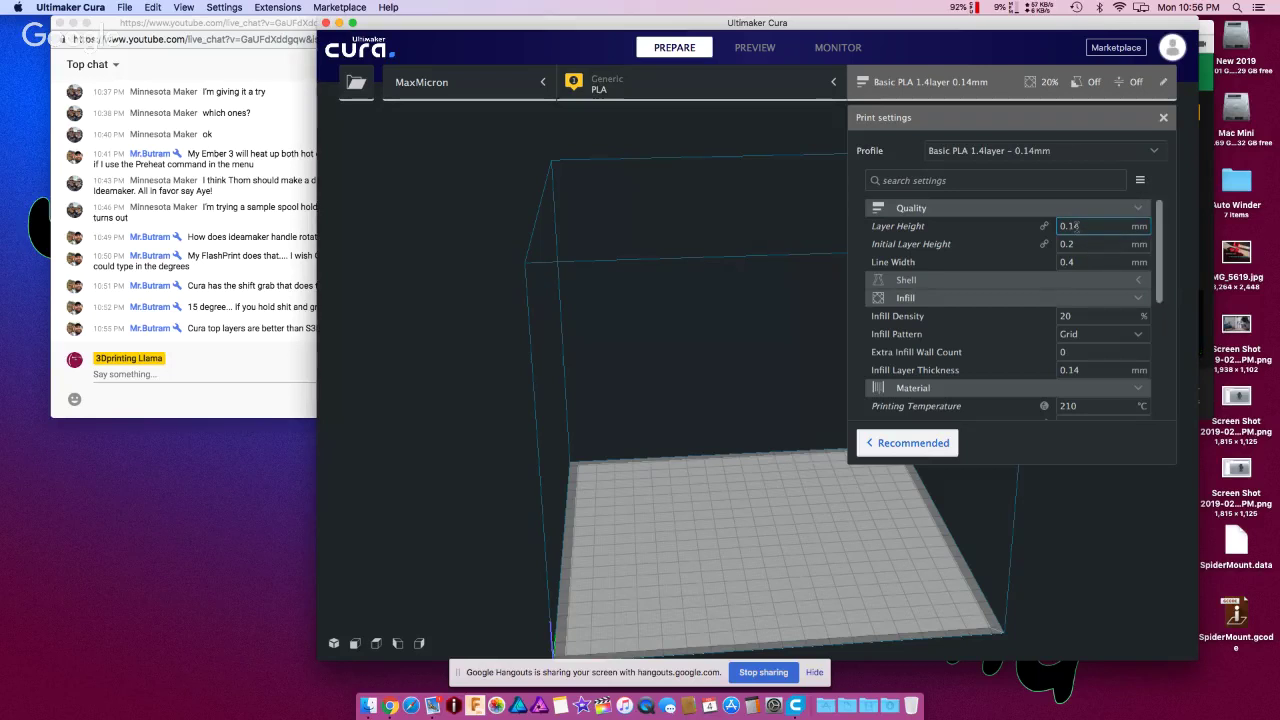
mouse_move(1075, 226)
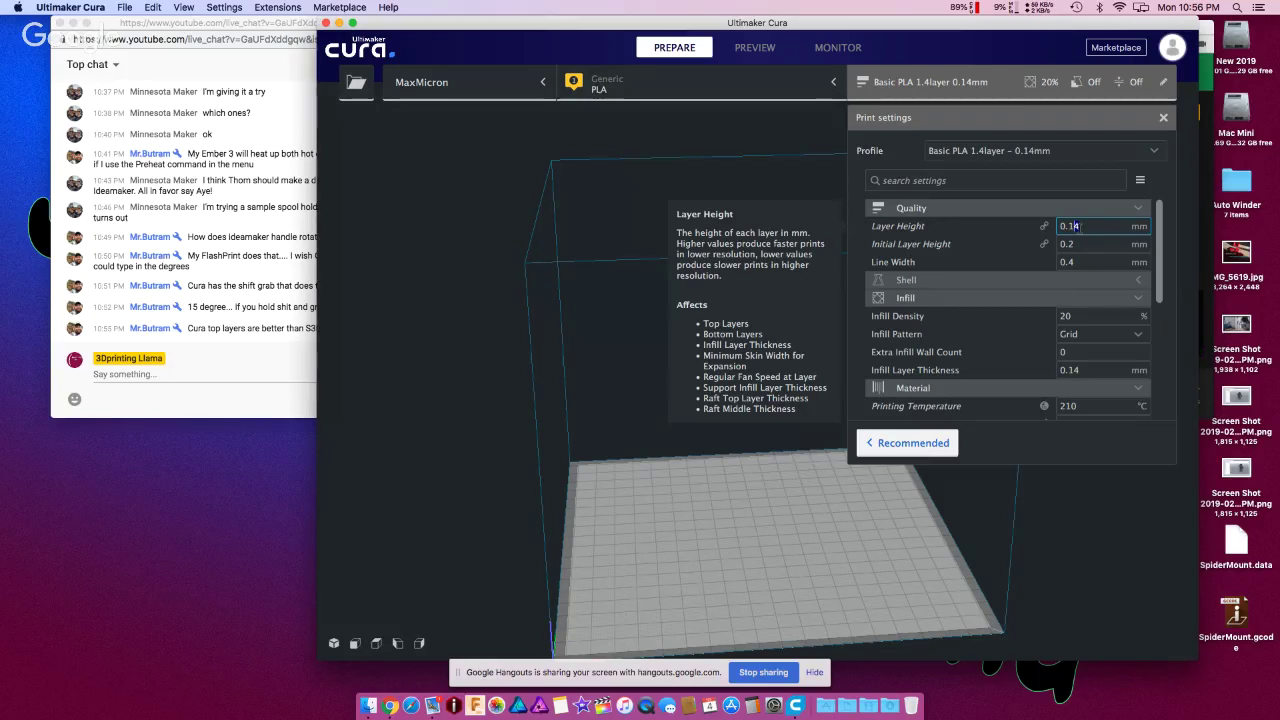
key("BackSpace")
key("BackSpace")
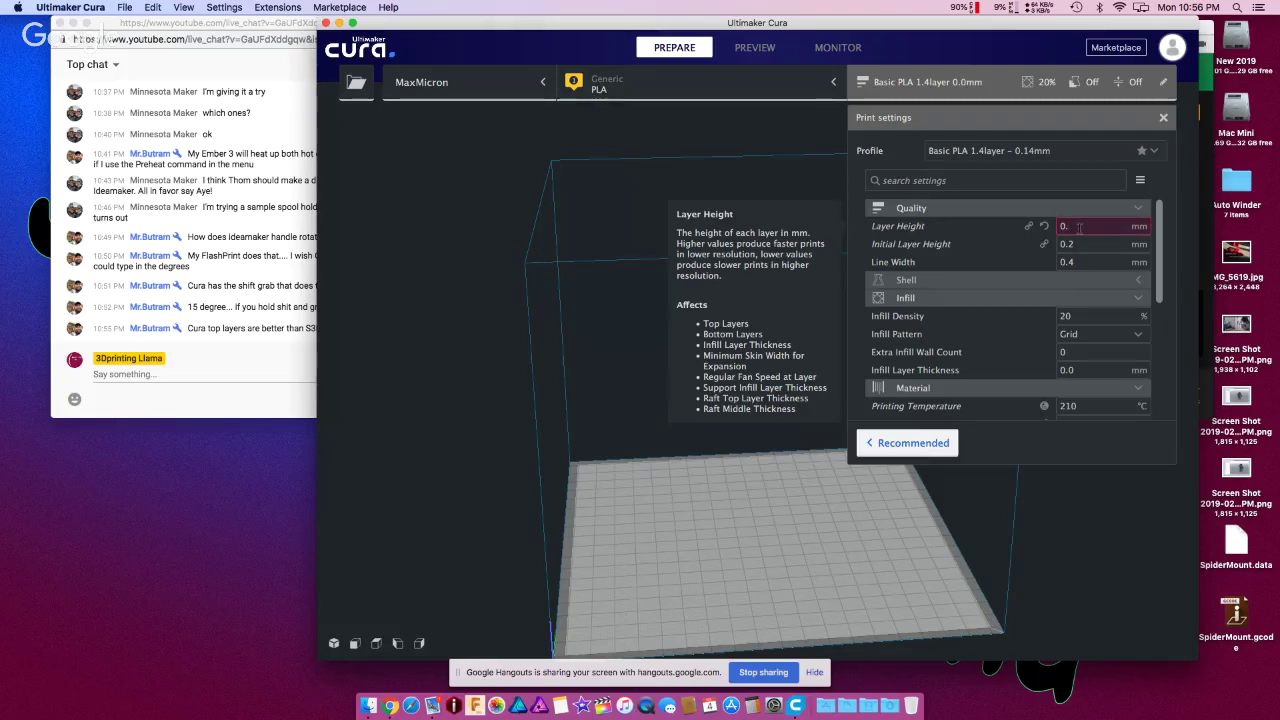
type("2")
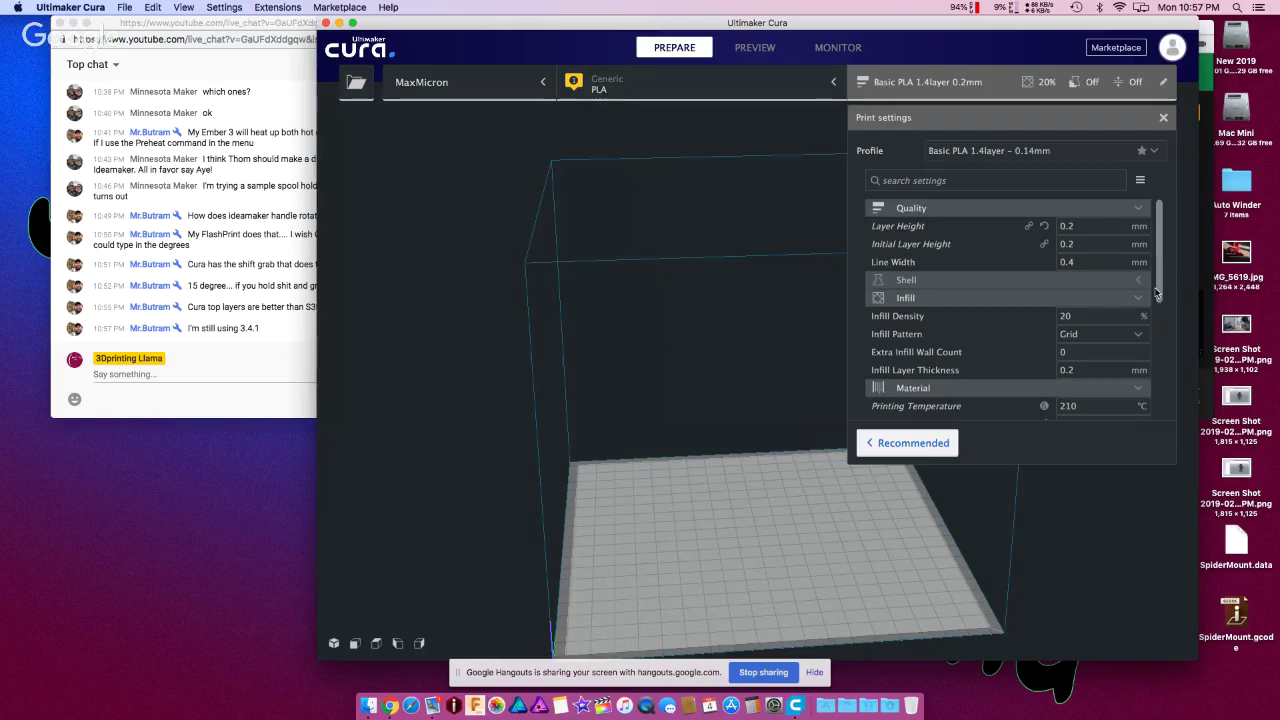
- Review the infill, temperature and retraction settings, going into the build plate temperature value without changing it
scroll(940, 294, "down", 3)
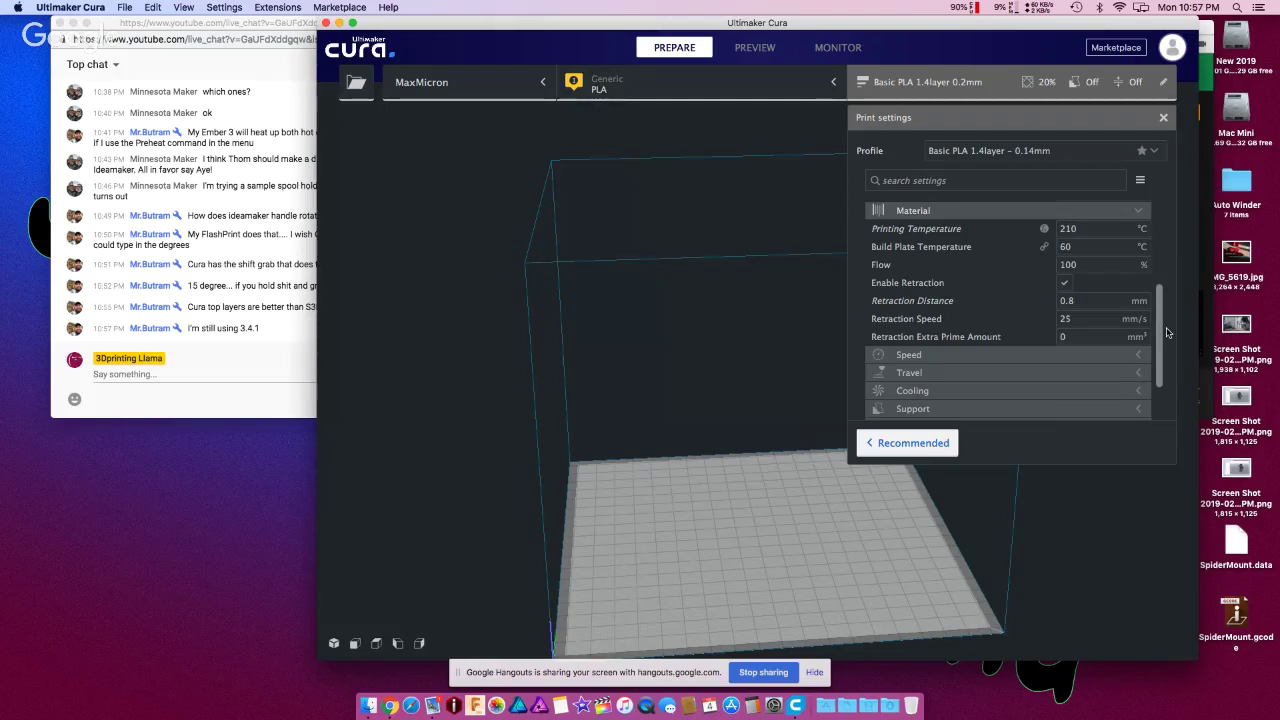
scroll(1166, 332, "up", 5)
scroll(866, 232, "down", 1)
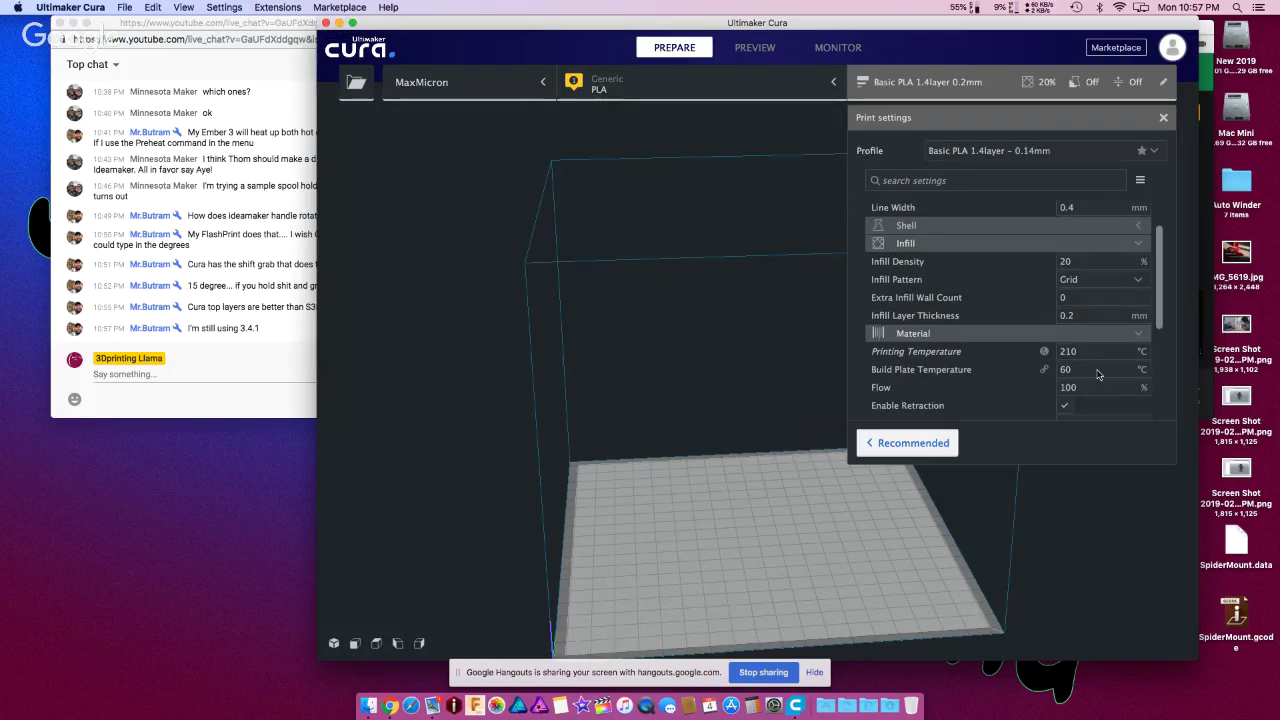
left_click(1100, 297)
left_click(1066, 263)
left_click(1065, 369)
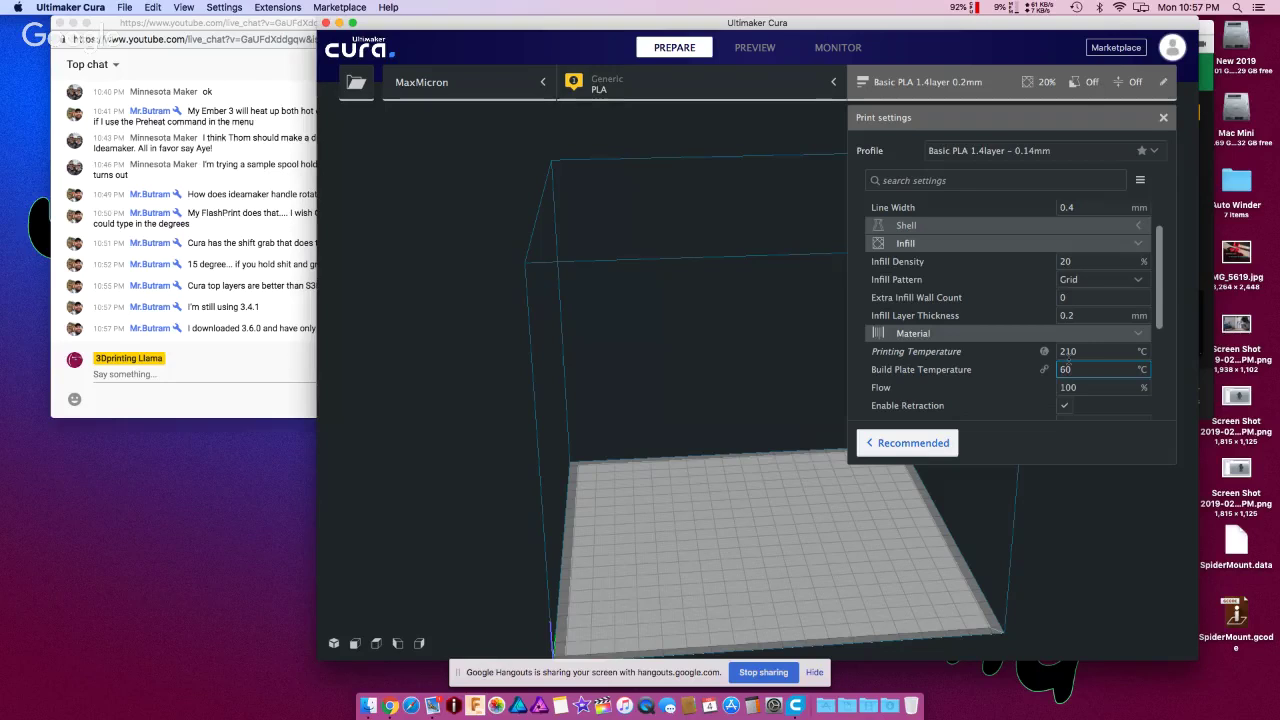
key("Tab")
- Close Ultimaker Cura and stop the screen sharing in the Google Hangouts broadcast
left_click(325, 22)
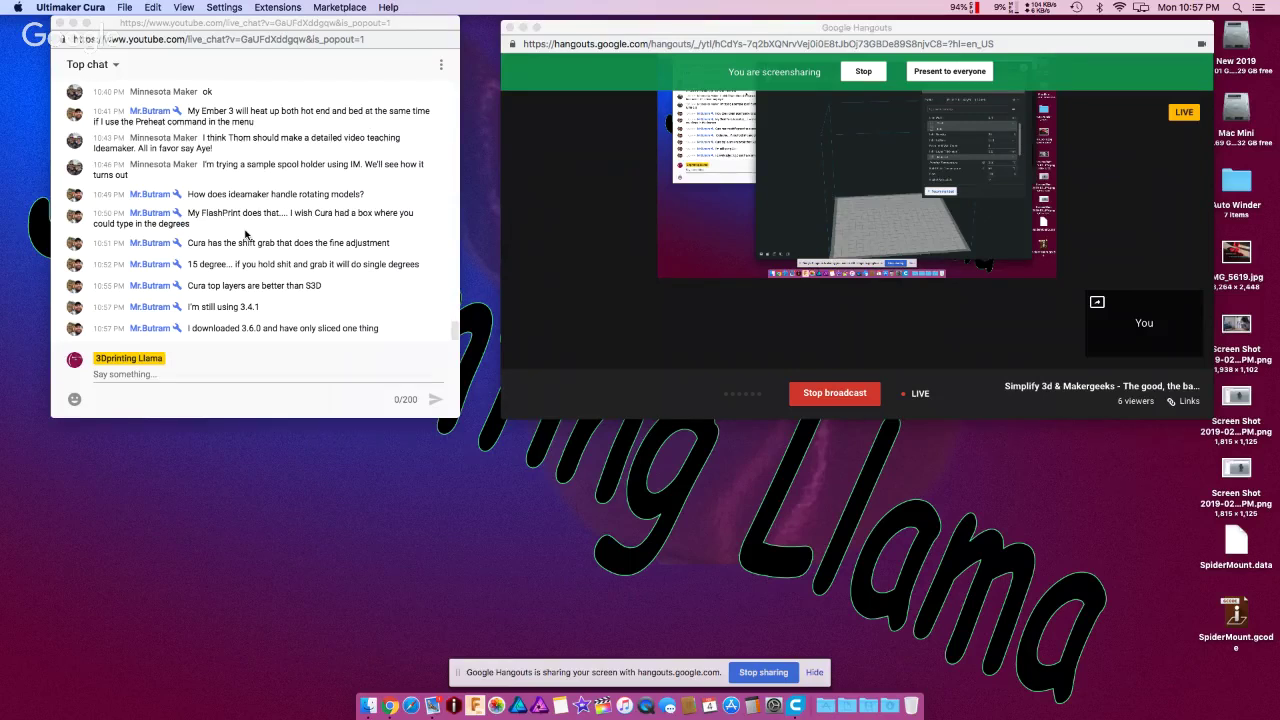
left_click(848, 78)
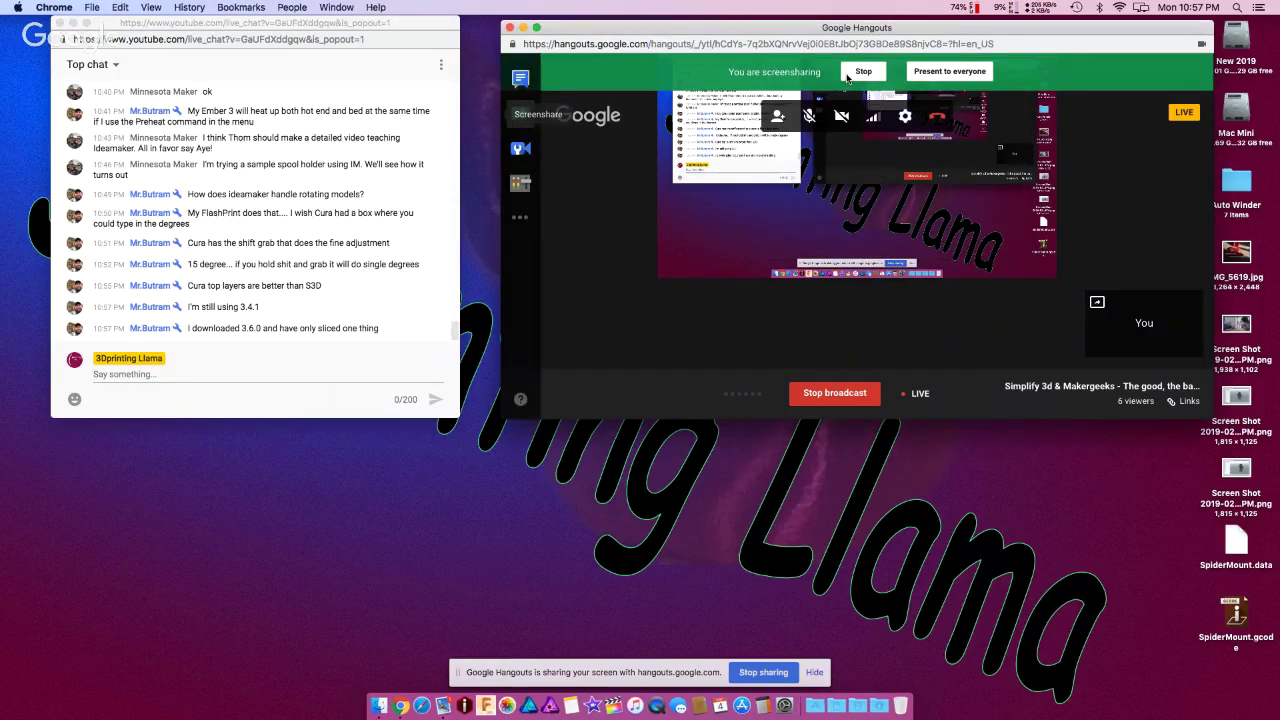
left_click(850, 73)
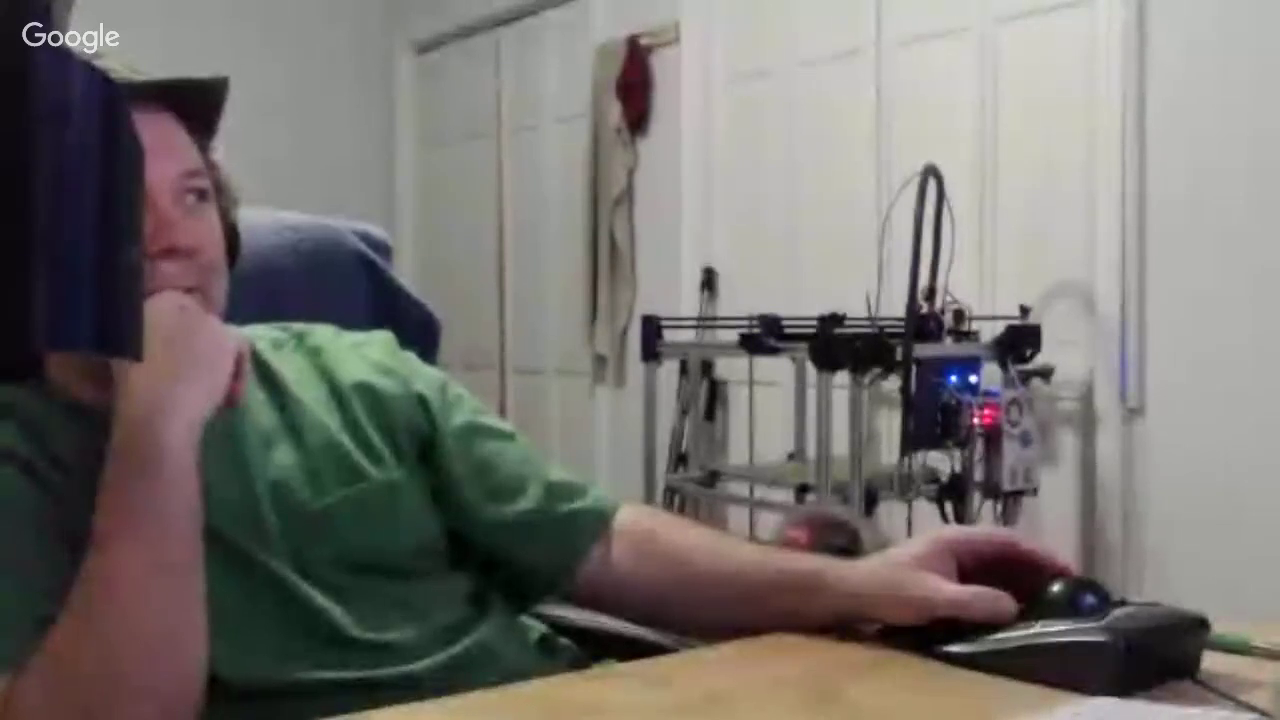